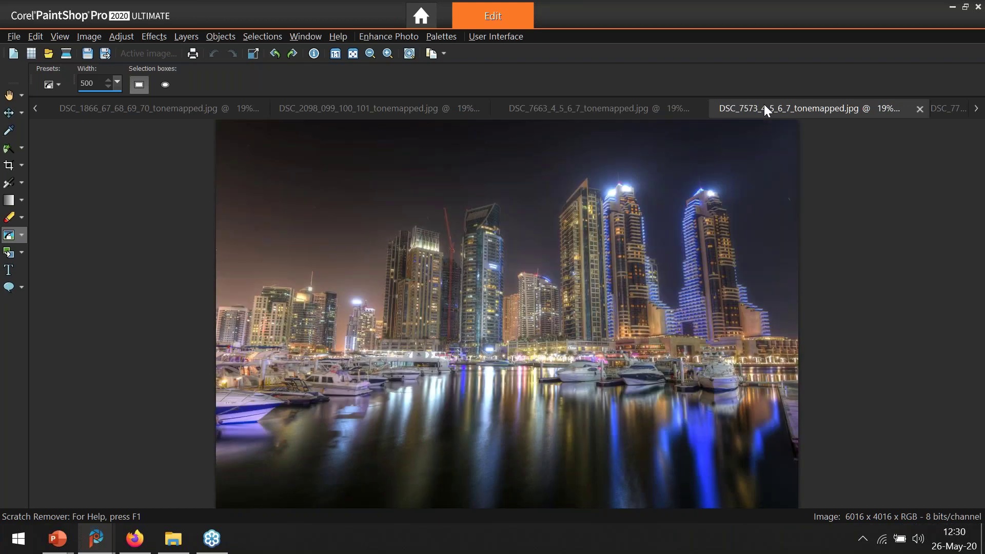
# Switch to the photo DSC_1866_67_68_69_70_tonemapped.jpg and inspect its sky for dust spots
pyautogui.click(159, 107)
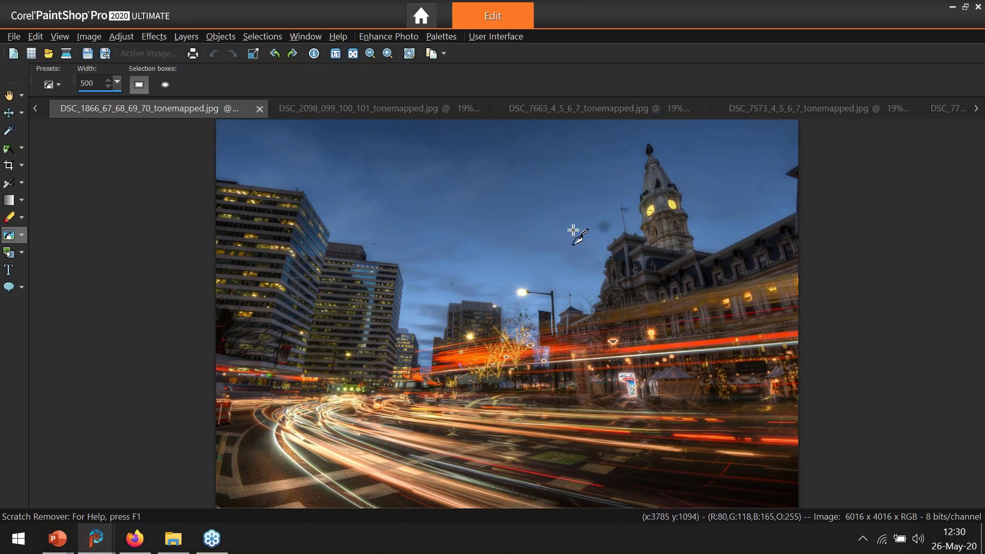
pyautogui.click(604, 226)
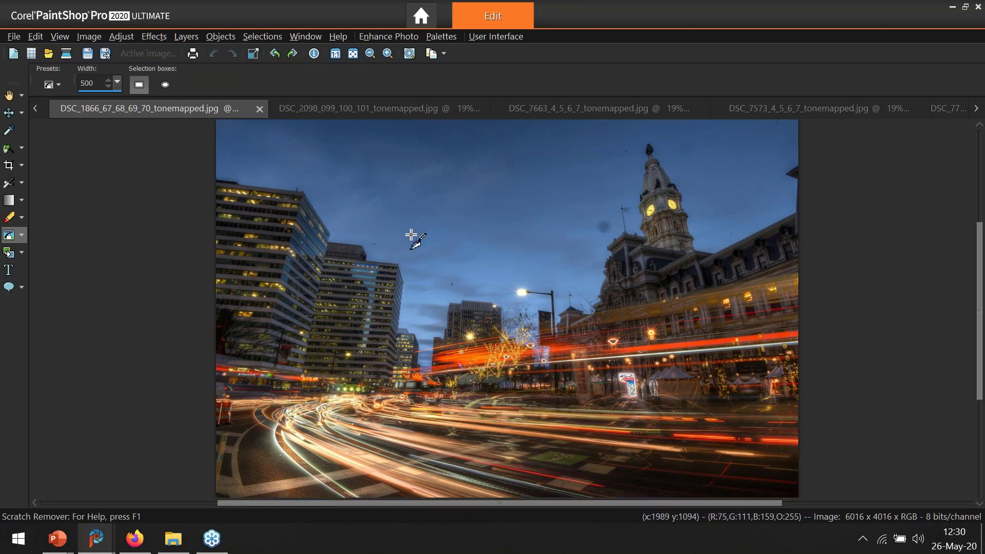
pyautogui.scroll(2, 424, 253)
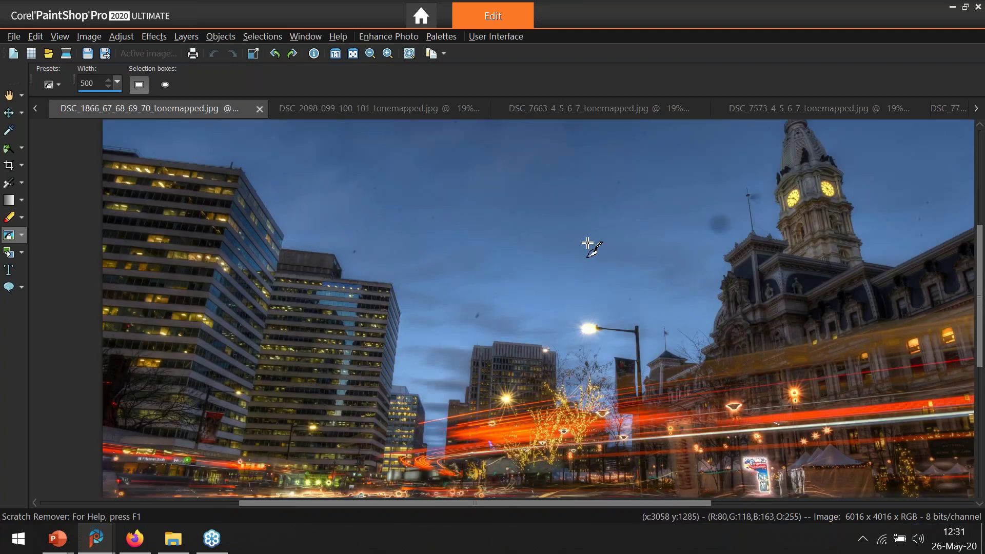
pyautogui.scroll(-2, 606, 234)
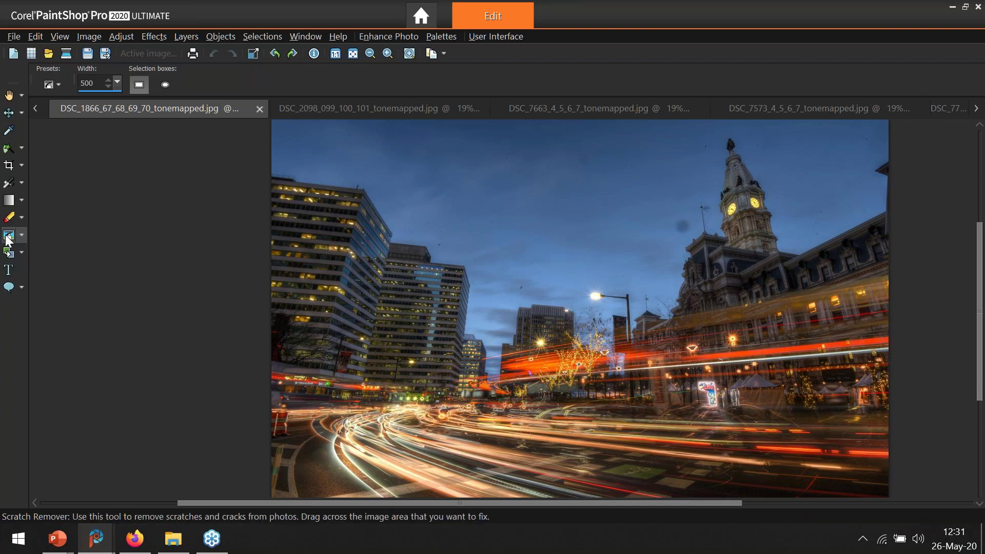
# Set the Scratch Remover width to 200 and remove the large dark spot in the sky beside the clock tower
pyautogui.doubleClick(87, 84)
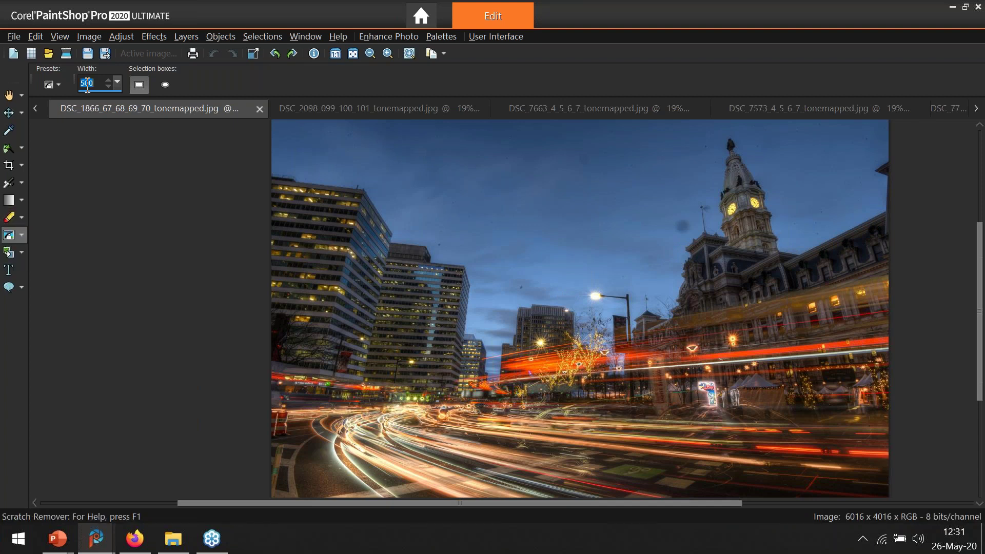
pyautogui.write('200')
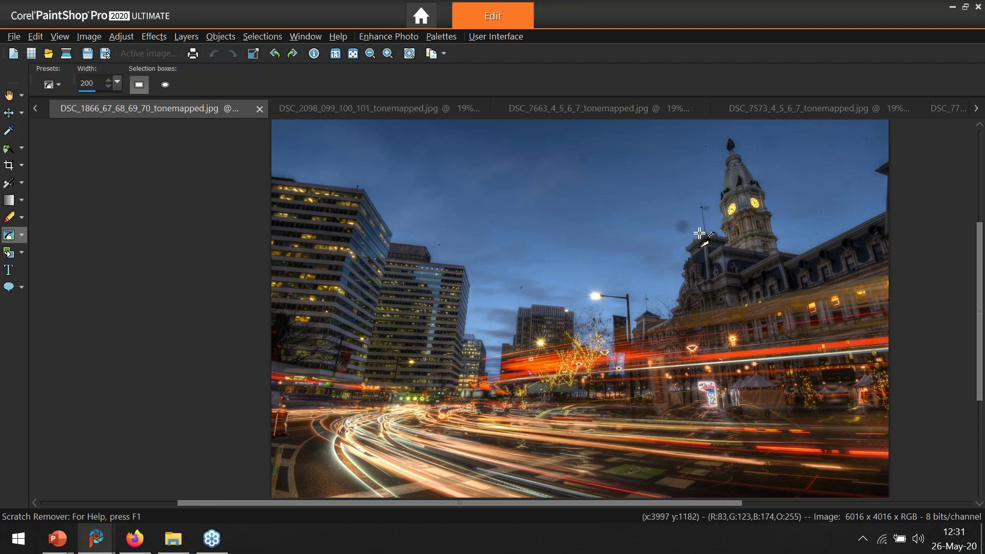
pyautogui.moveTo(677, 220); pyautogui.dragTo(690, 239)
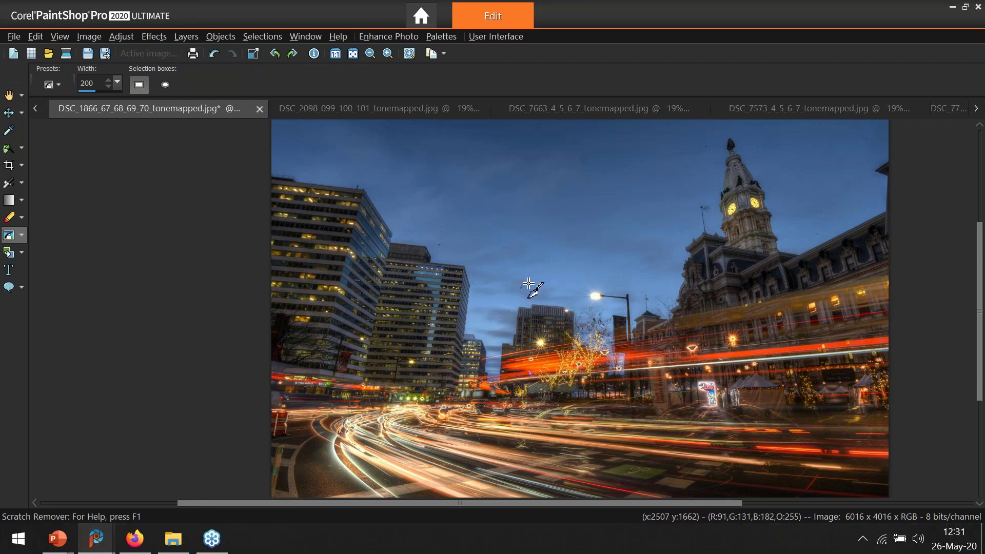
# Remove the small dark spots from the sky near the office buildings with the Scratch Remover
pyautogui.scroll(1, 529, 285)
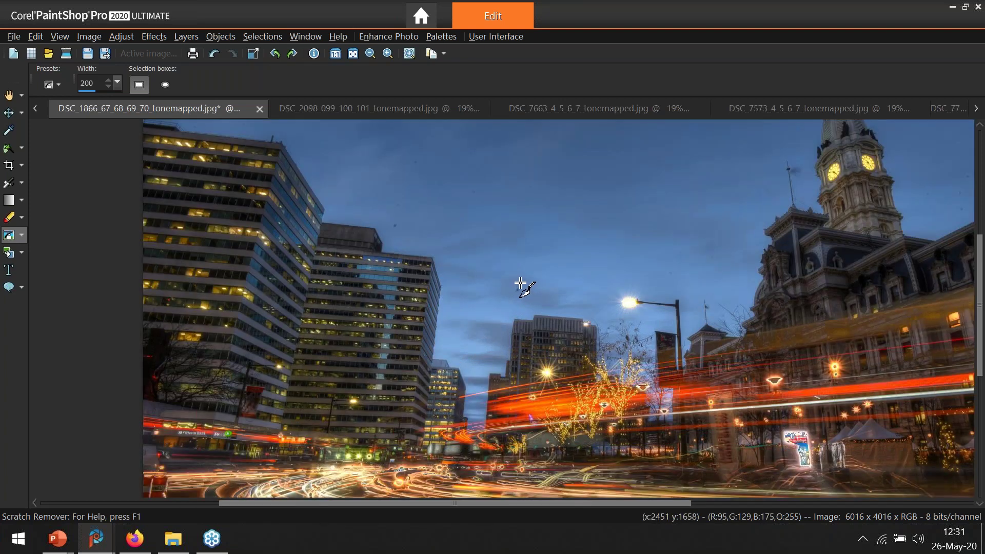
pyautogui.moveTo(519, 287); pyautogui.dragTo(520, 316)
pyautogui.moveTo(402, 231)
pyautogui.mouseDown()
pyautogui.moveTo(398, 220)
pyautogui.moveTo(398, 228)
pyautogui.mouseUp()
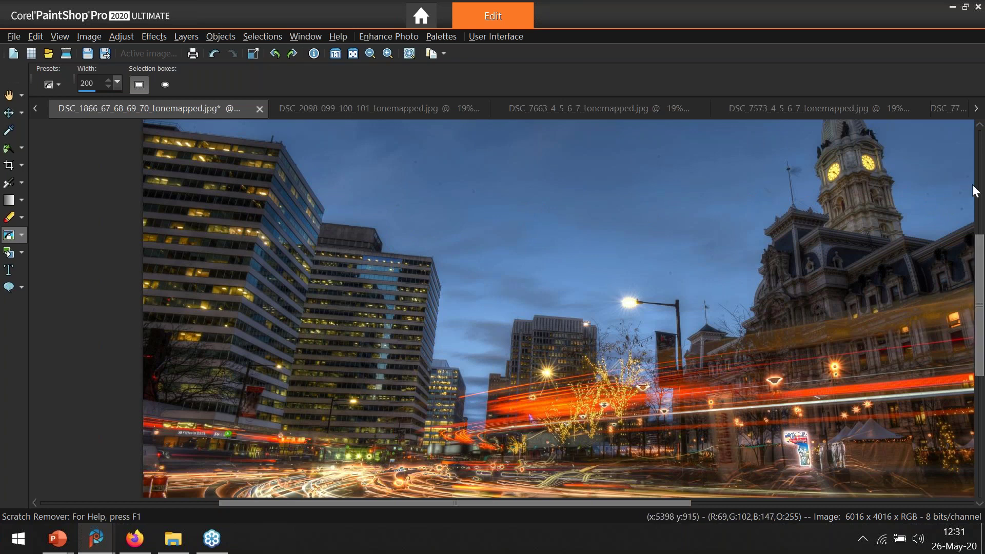
# Remove the street lamp with its pole and the dark fragment at the photo's right edge with the Scratch Remover
pyautogui.scroll(1, 829, 172)
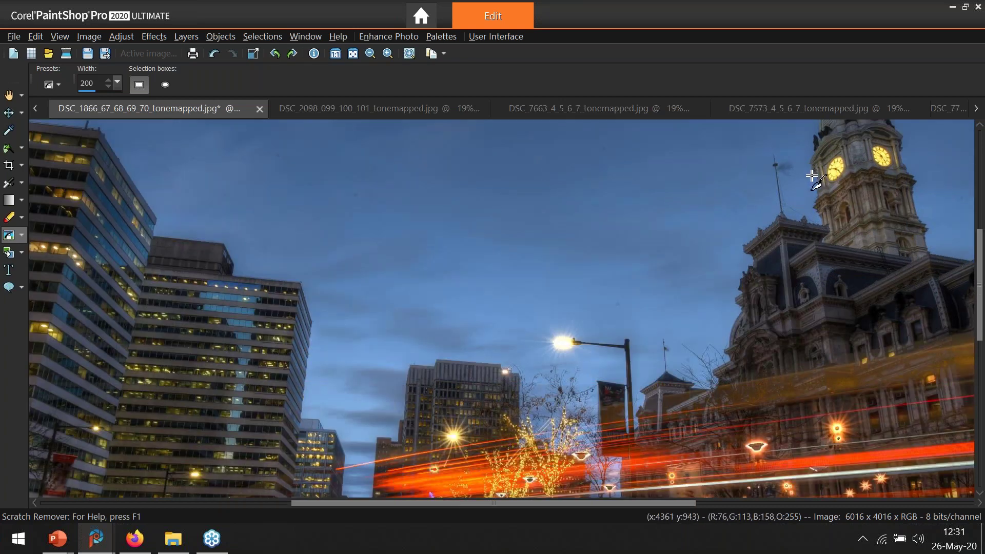
pyautogui.scroll(-2, 714, 264)
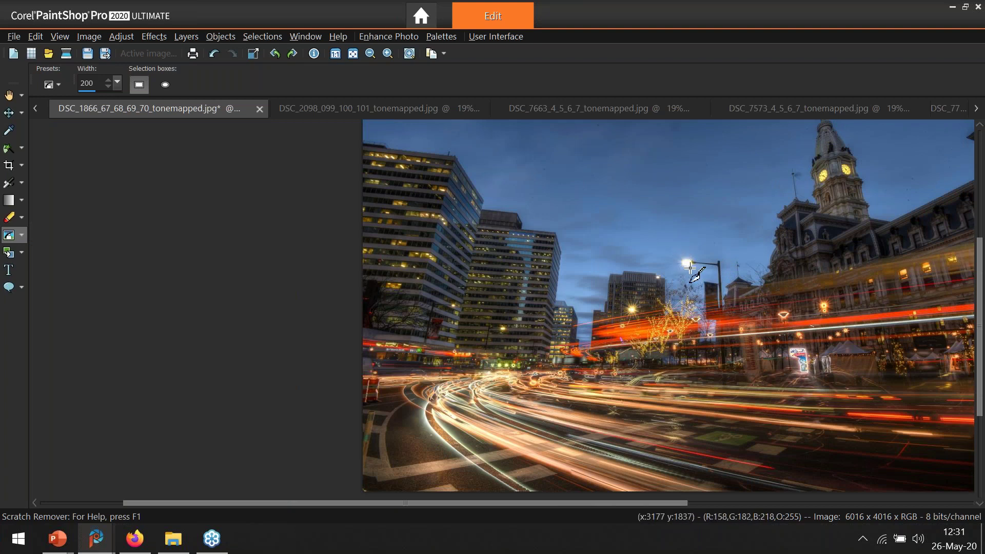
pyautogui.moveTo(682, 256)
pyautogui.mouseDown()
pyautogui.moveTo(711, 262)
pyautogui.moveTo(721, 283)
pyautogui.mouseUp()
pyautogui.moveTo(682, 259); pyautogui.dragTo(681, 269)
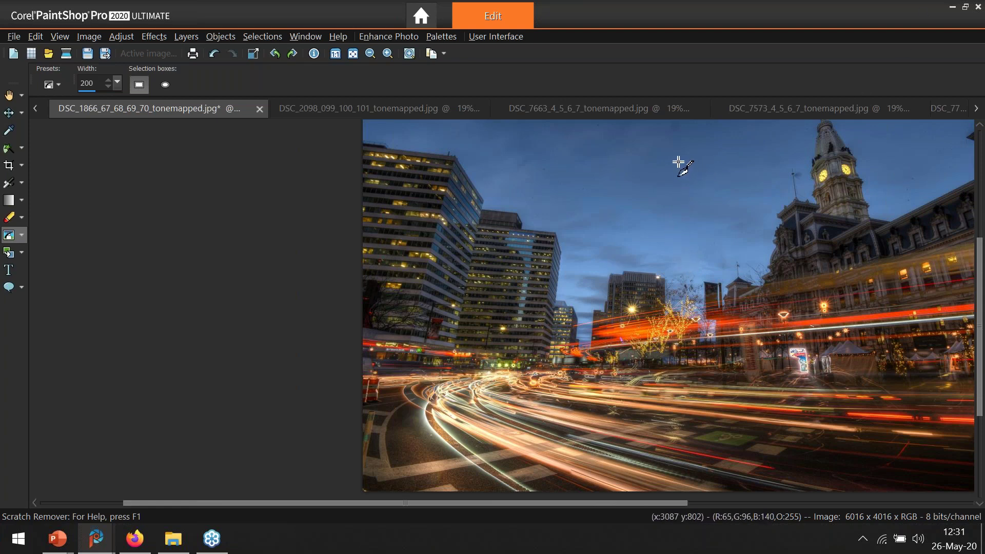
pyautogui.scroll(-2, 681, 165)
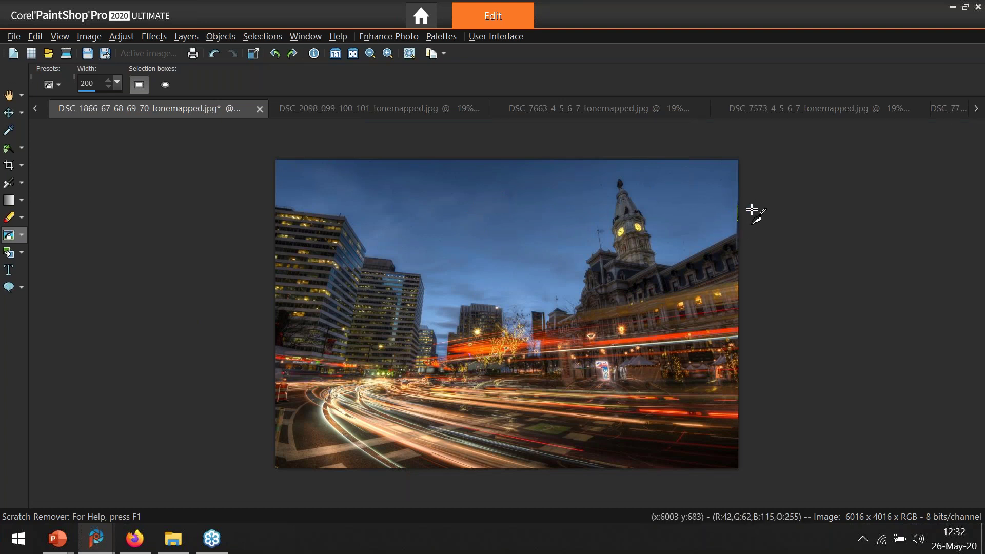
pyautogui.scroll(-1, 626, 341)
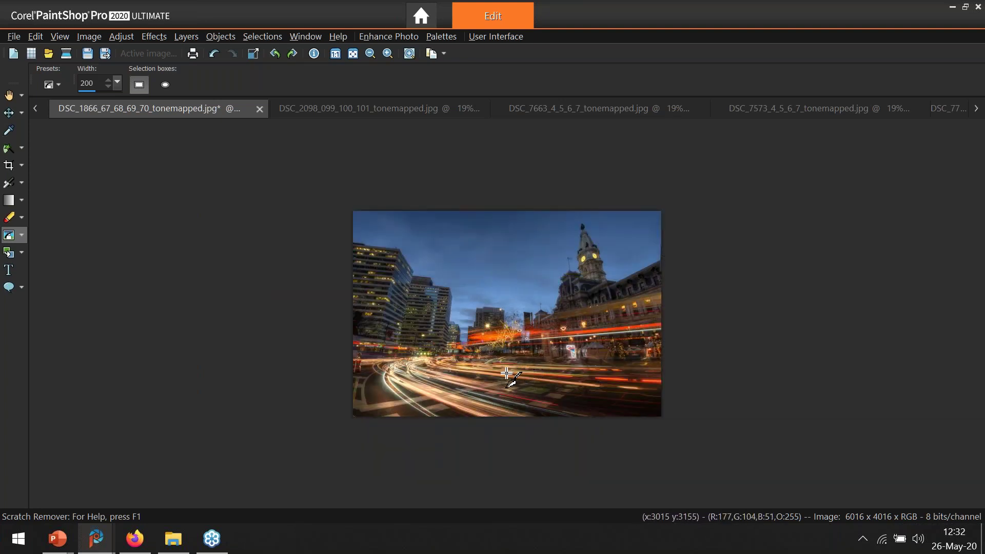
pyautogui.scroll(1, 487, 392)
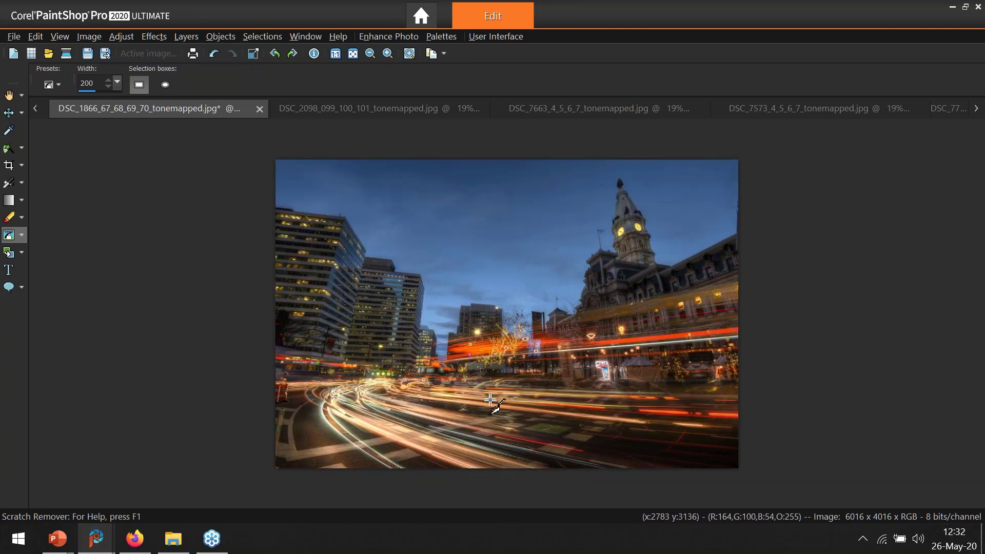
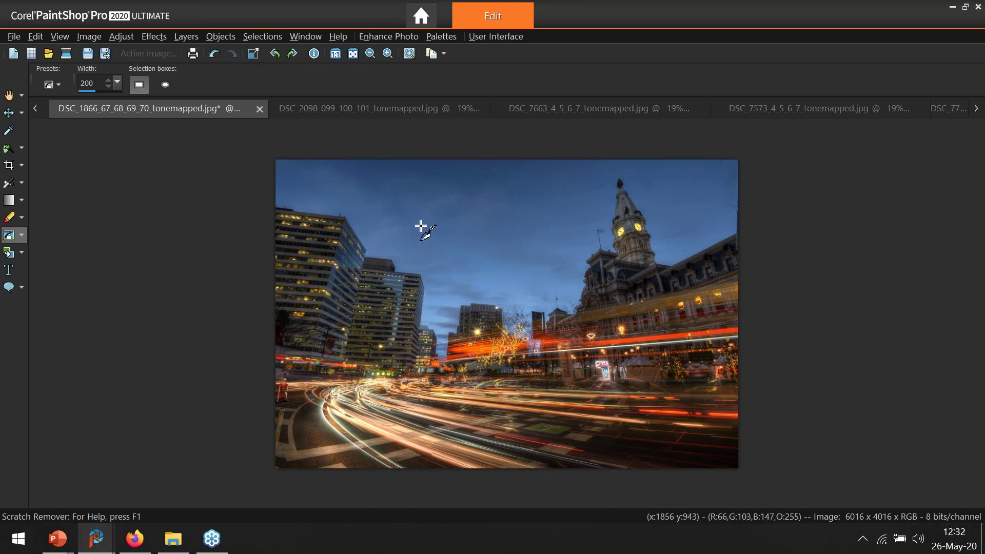
# Start the Perspective - Vertical effect with a distortion of 10 and compare its preview with the original photo
pyautogui.click(155, 35)
pyautogui.click(146, 33)
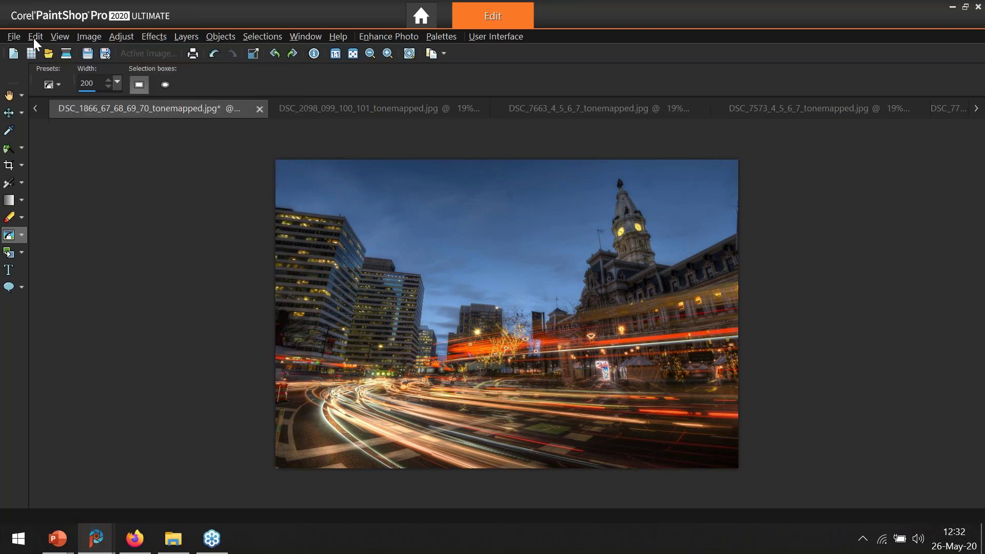
pyautogui.click(153, 38)
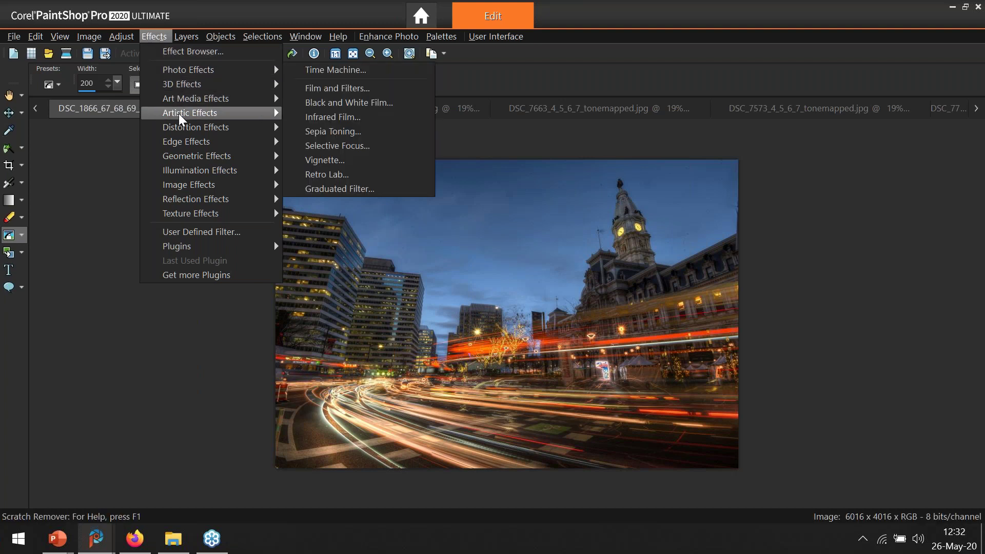
pyautogui.moveTo(187, 143)
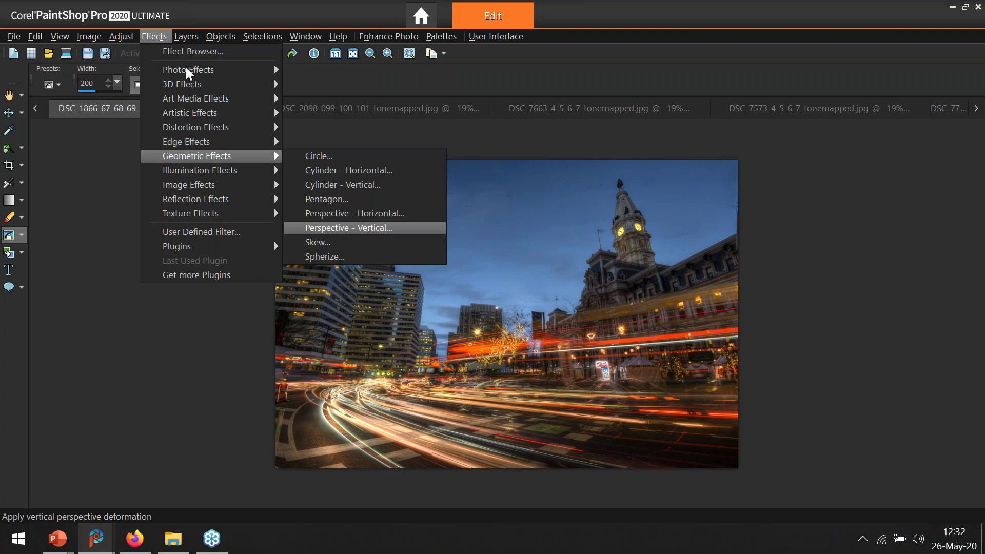
pyautogui.click(153, 36)
pyautogui.click(154, 36)
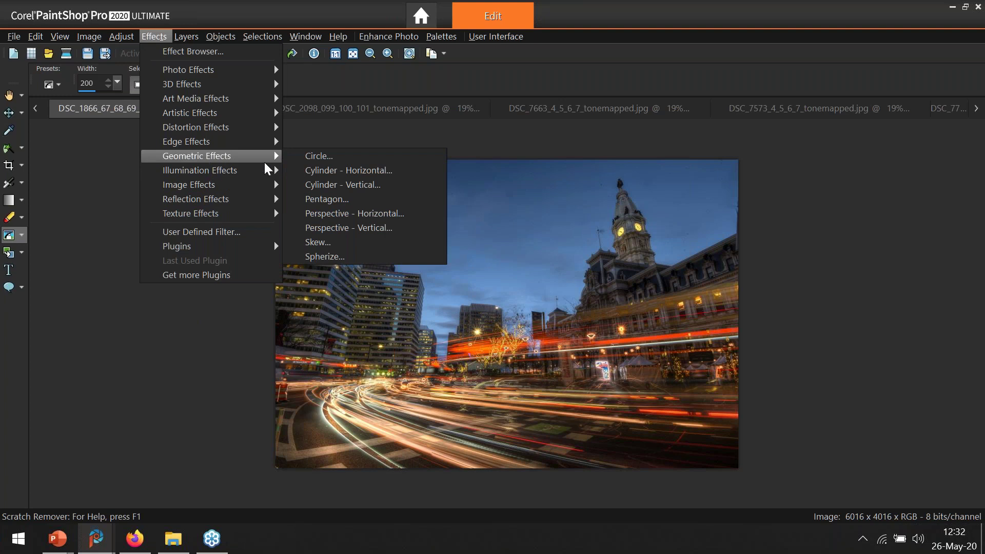
pyautogui.click(330, 228)
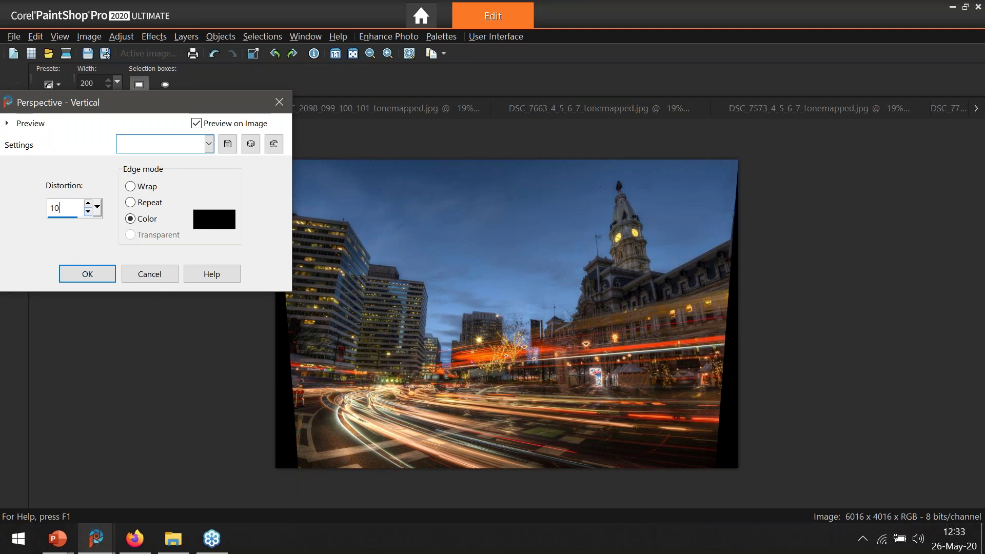
pyautogui.click(197, 123)
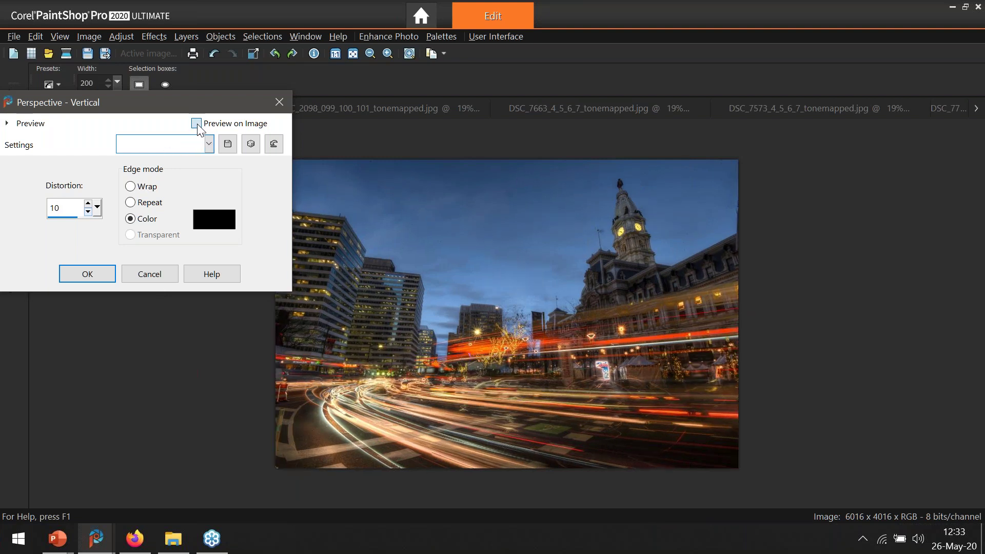
pyautogui.click(196, 123)
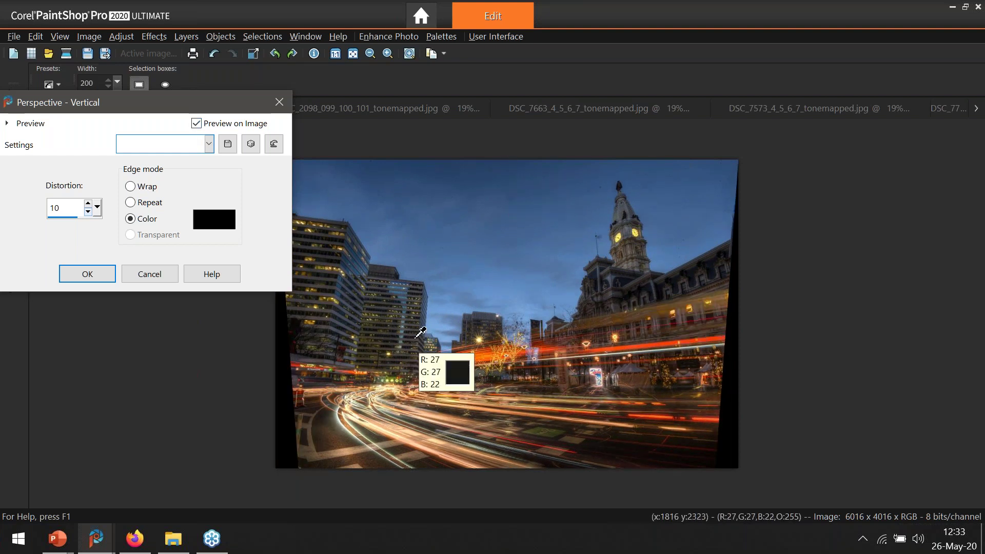
# Try a distortion of 15, set it back to 10 and apply the vertical perspective correction
pyautogui.click(74, 208)
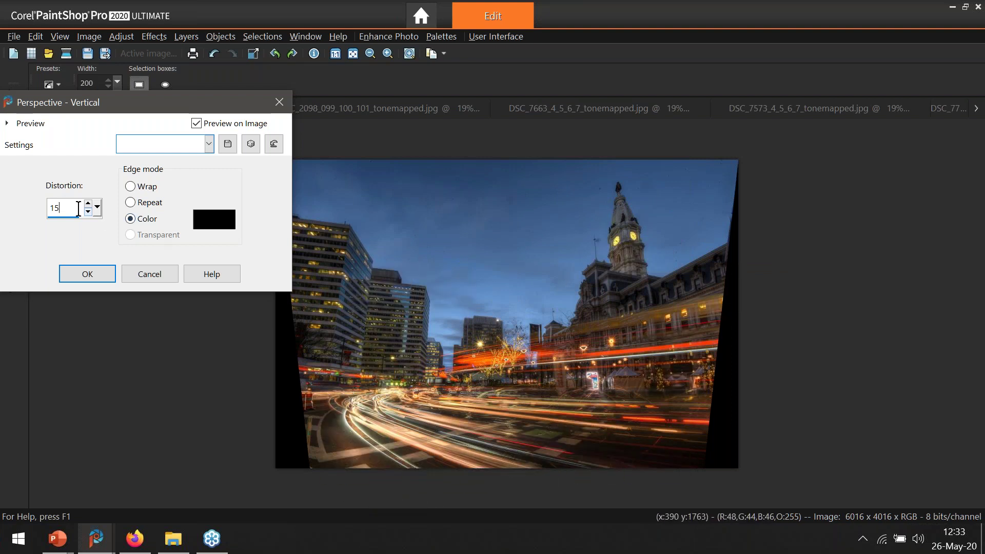
pyautogui.press('BackSpace')
pyautogui.write('2')
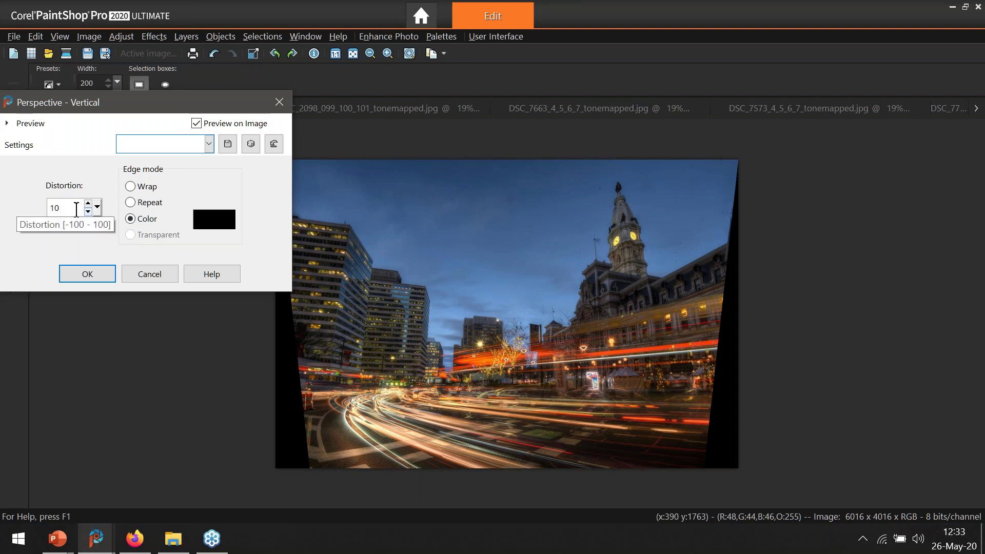
pyautogui.click(95, 276)
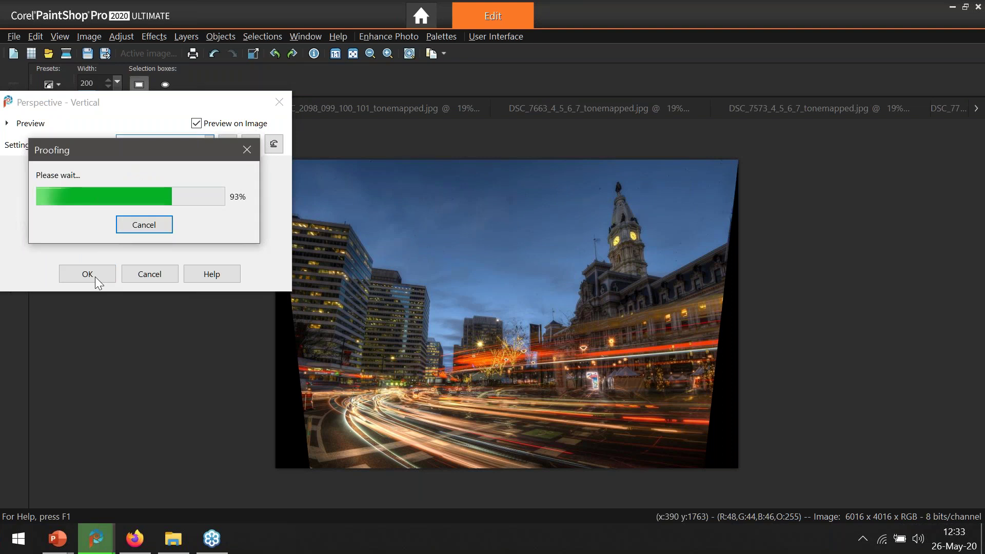
pyautogui.click(95, 277)
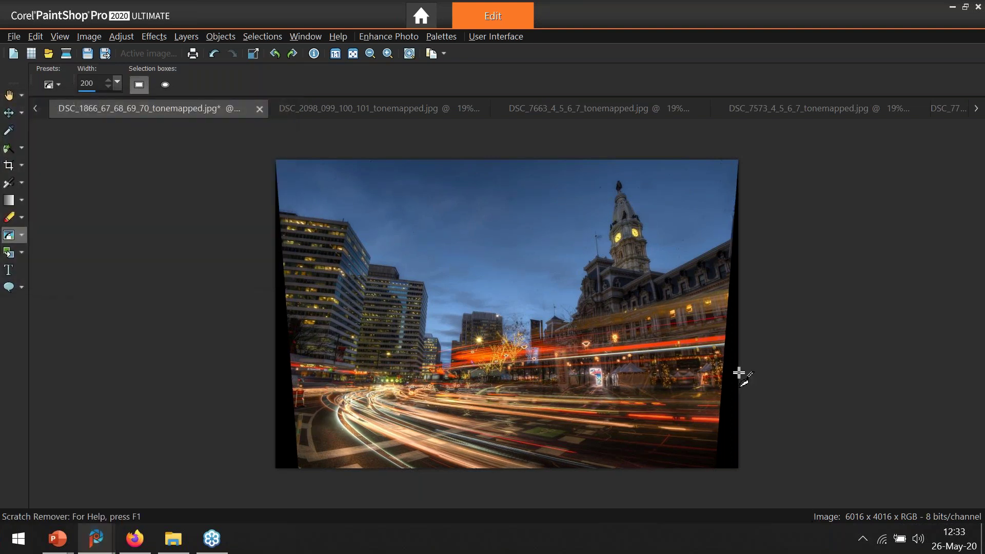
# Place a crop rectangle over the photo and enlarge it to about 5644 x 3767 pixels, trimming most of the black borders
pyautogui.click(8, 166)
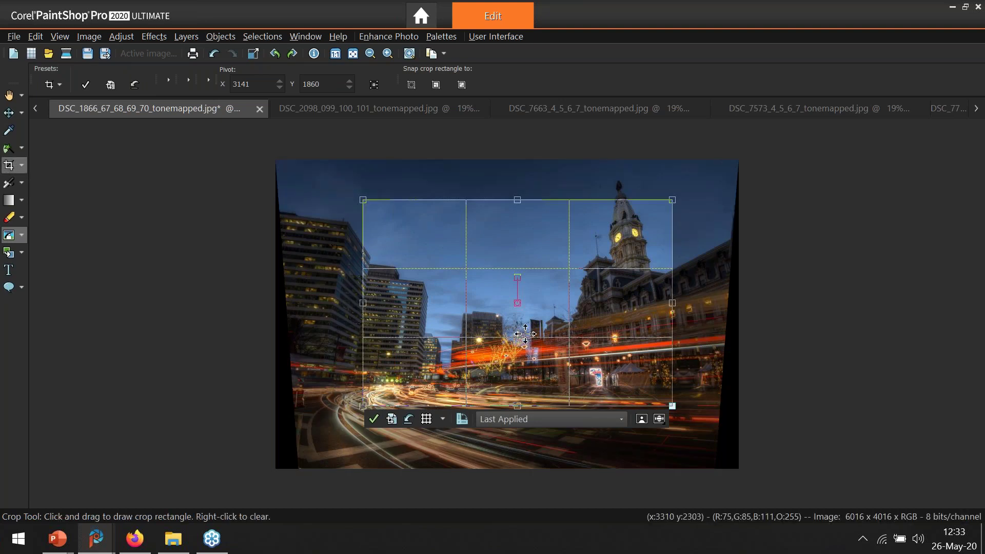
pyautogui.moveTo(628, 318); pyautogui.dragTo(575, 296)
pyautogui.moveTo(467, 311); pyautogui.dragTo(449, 288)
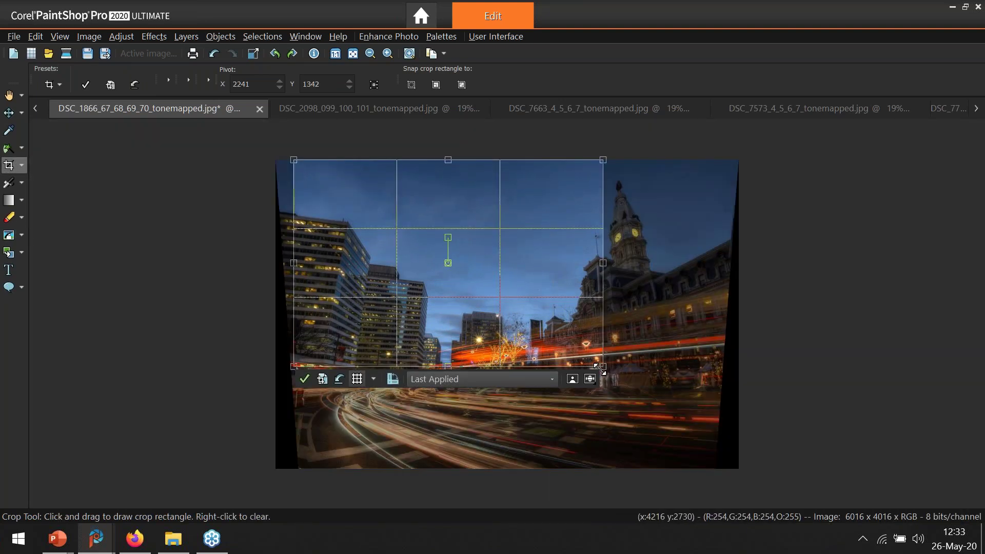
pyautogui.moveTo(600, 365); pyautogui.dragTo(703, 451)
pyautogui.moveTo(475, 368)
pyautogui.mouseDown()
pyautogui.moveTo(480, 379)
pyautogui.moveTo(474, 370)
pyautogui.mouseUp()
pyautogui.moveTo(724, 459)
pyautogui.mouseDown()
pyautogui.moveTo(722, 451)
pyautogui.moveTo(727, 457)
pyautogui.mouseUp()
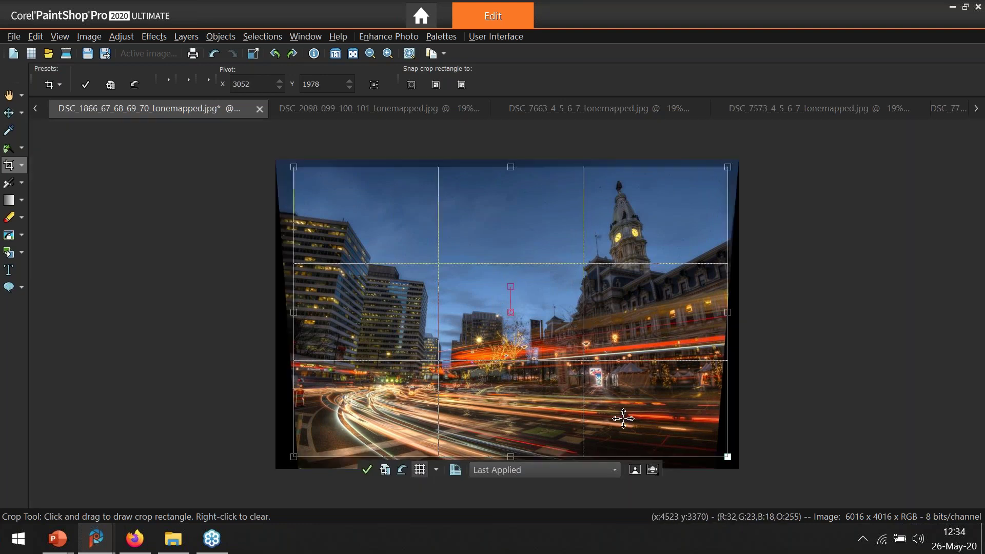
# Shift the crop rectangle slightly right so it excludes the black wedge along the left edge, and apply the crop
pyautogui.moveTo(623, 419); pyautogui.dragTo(627, 416)
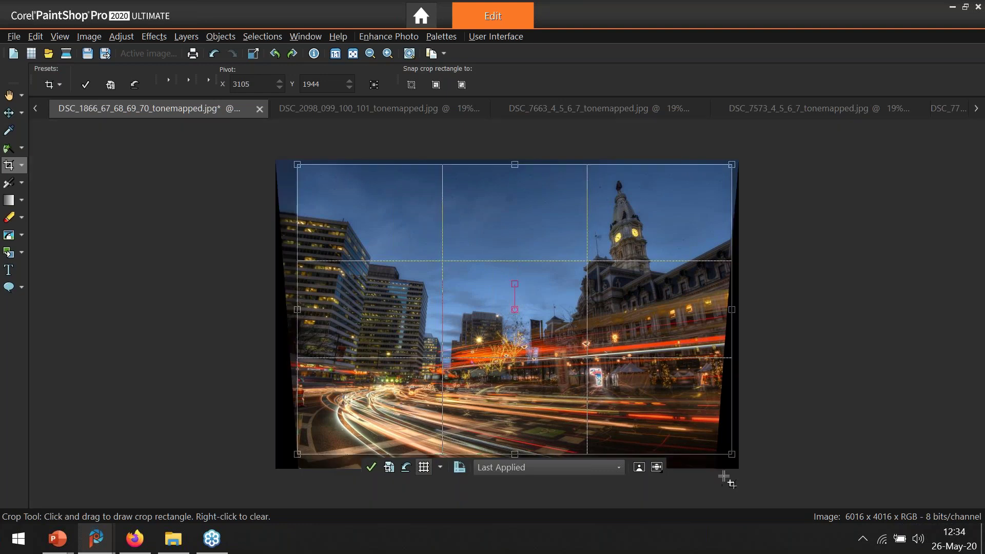
pyautogui.moveTo(660, 431); pyautogui.dragTo(659, 435)
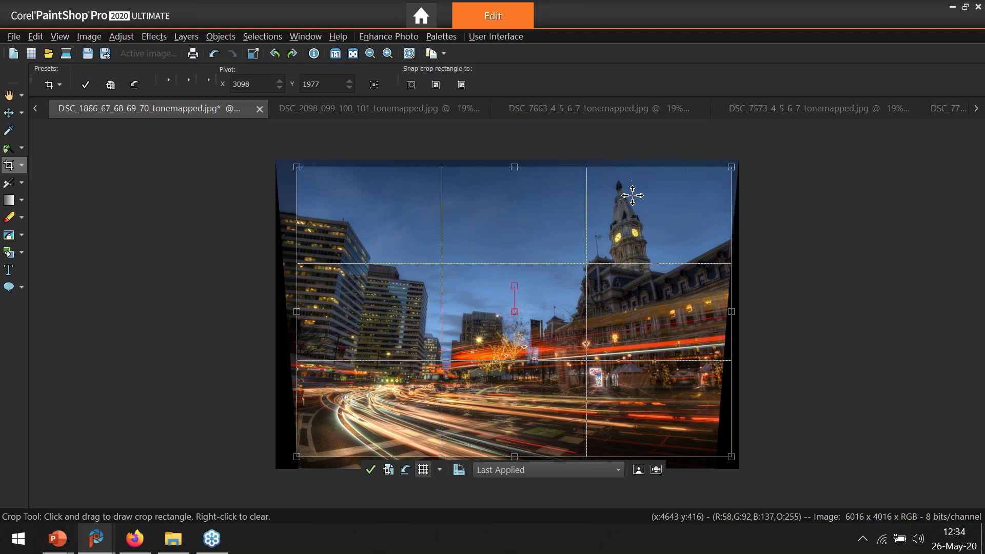
pyautogui.click(370, 468)
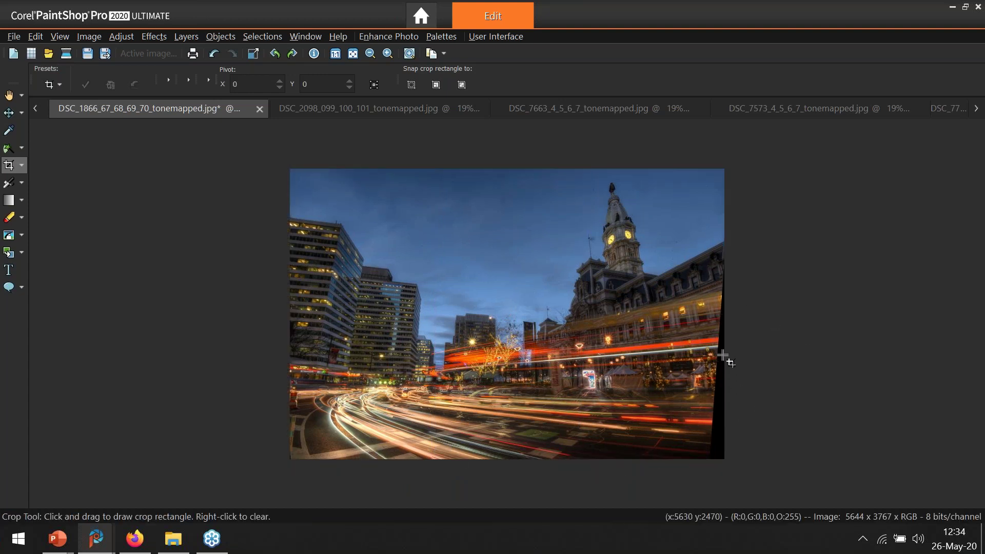
# Clone the adjacent light trails and building facade over the upper part of the black wedge on the photo's right edge with the Clone Brush
pyautogui.click(21, 234)
pyautogui.click(43, 233)
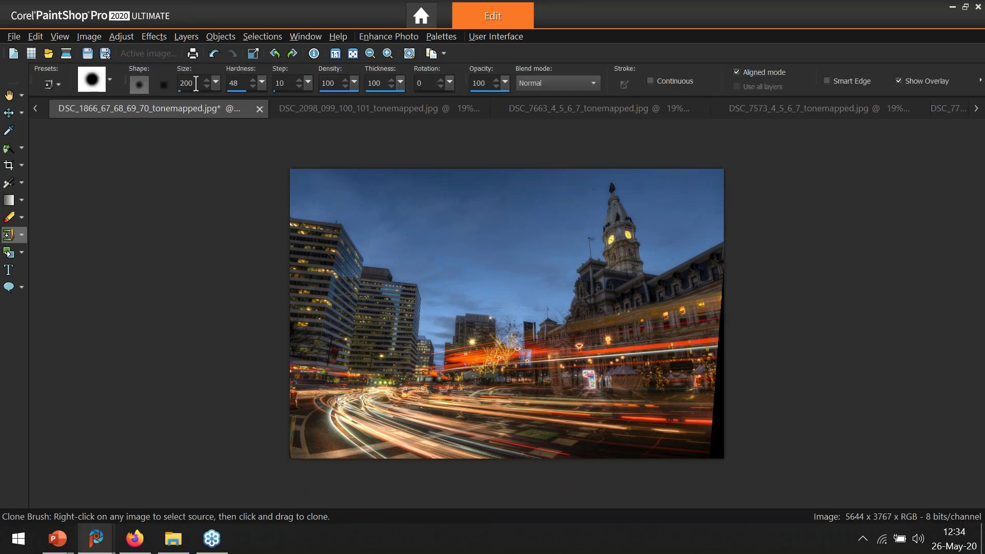
pyautogui.rightClick(713, 444)
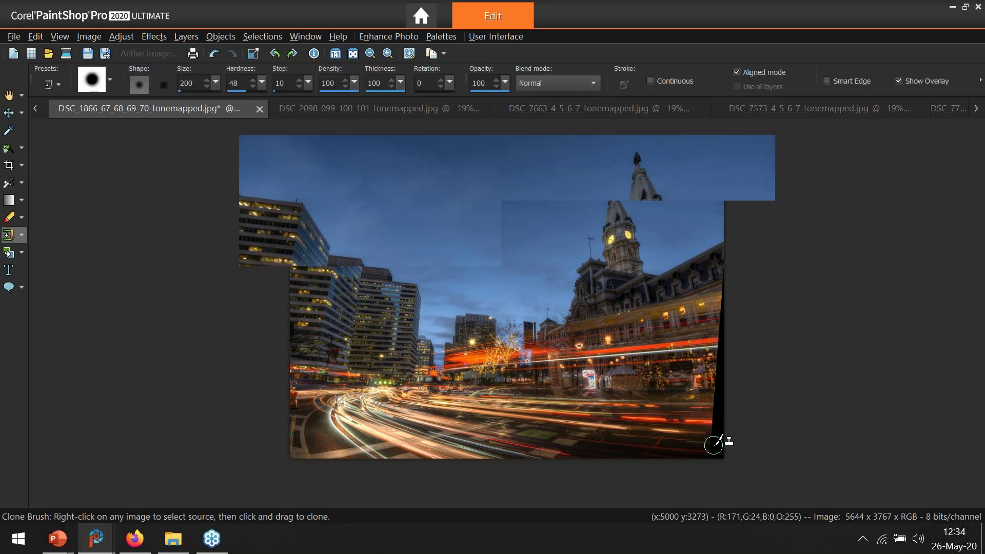
pyautogui.scroll(3, 713, 445)
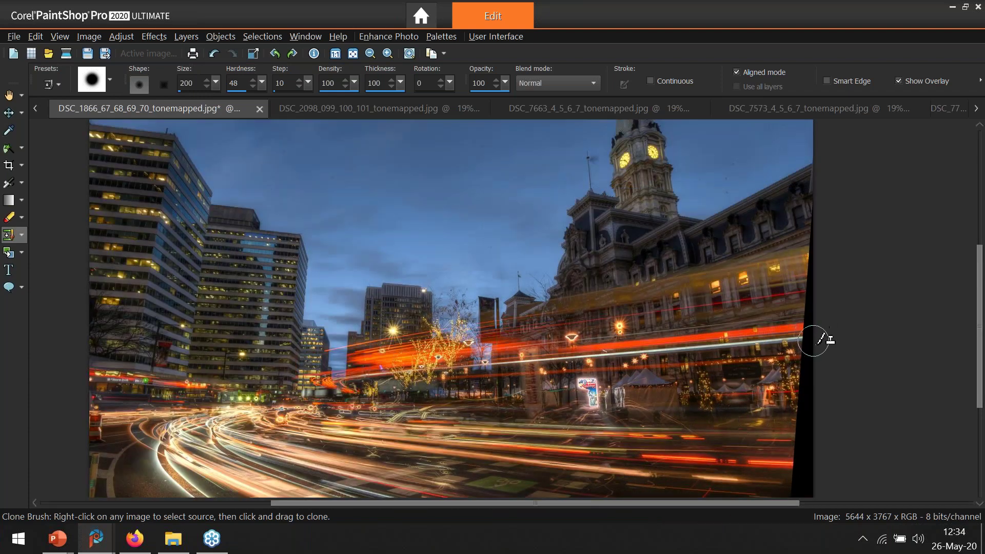
pyautogui.rightClick(785, 334)
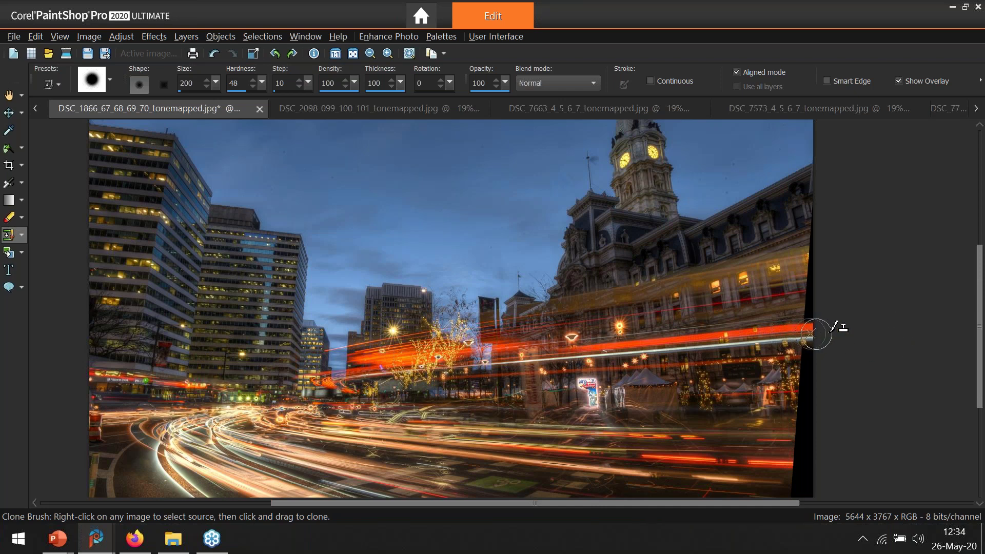
pyautogui.moveTo(822, 317)
pyautogui.mouseDown()
pyautogui.moveTo(795, 306)
pyautogui.moveTo(809, 300)
pyautogui.moveTo(815, 251)
pyautogui.mouseUp()
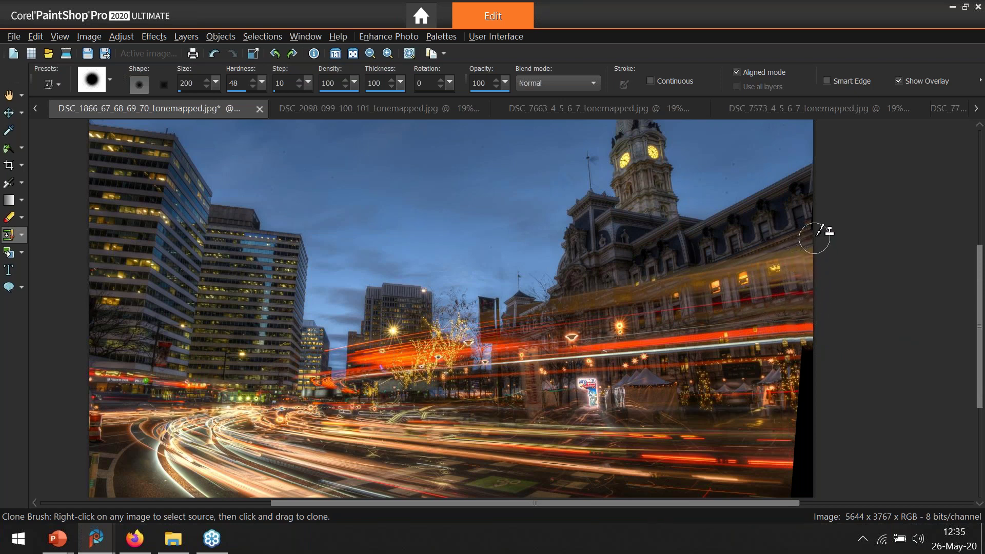
# Clone street and storefront detail over the rest of the black wedge, down to the photo's lower right corner
pyautogui.moveTo(807, 346)
pyautogui.mouseDown()
pyautogui.moveTo(812, 379)
pyautogui.moveTo(798, 385)
pyautogui.moveTo(812, 420)
pyautogui.mouseUp()
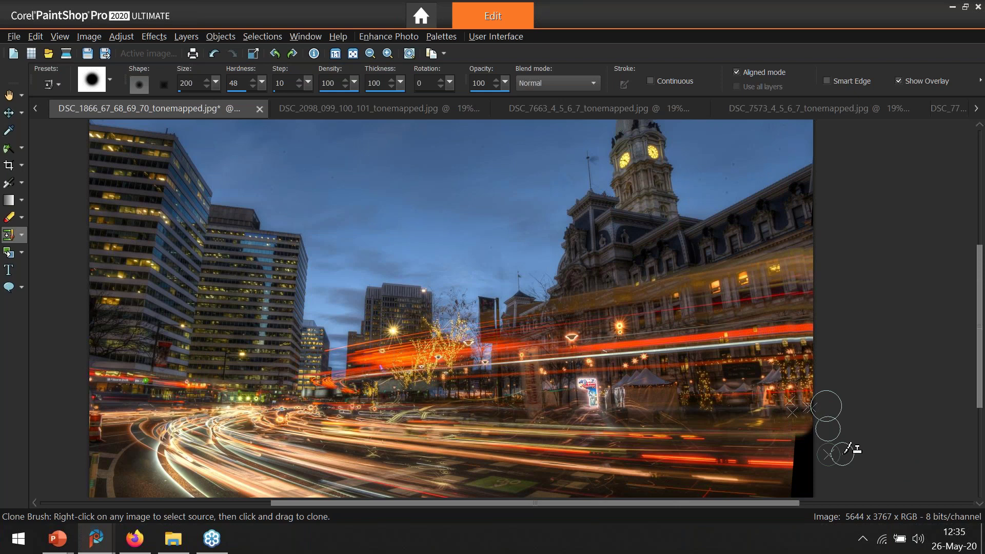
pyautogui.hotkey('ctrl', 'alt', 'w')
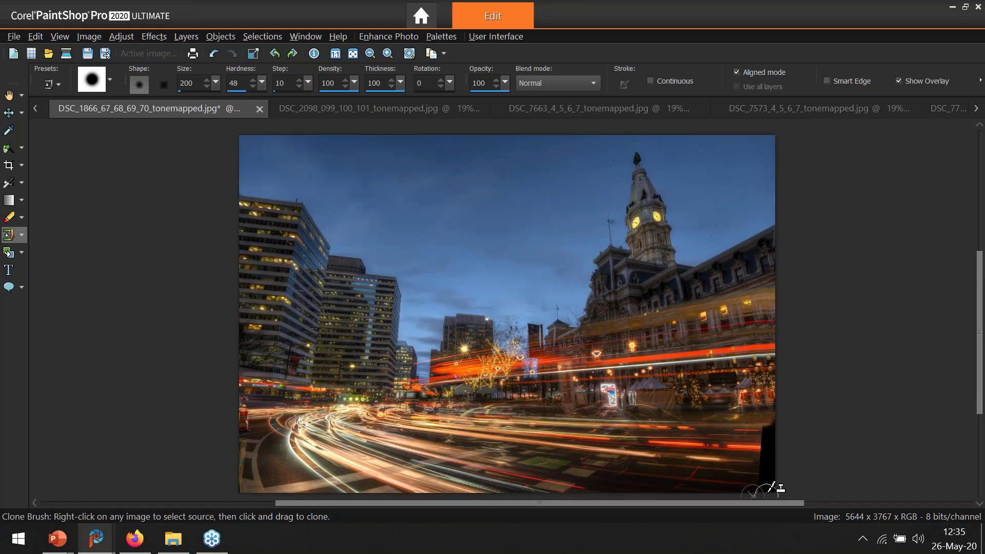
pyautogui.scroll(1, 766, 487)
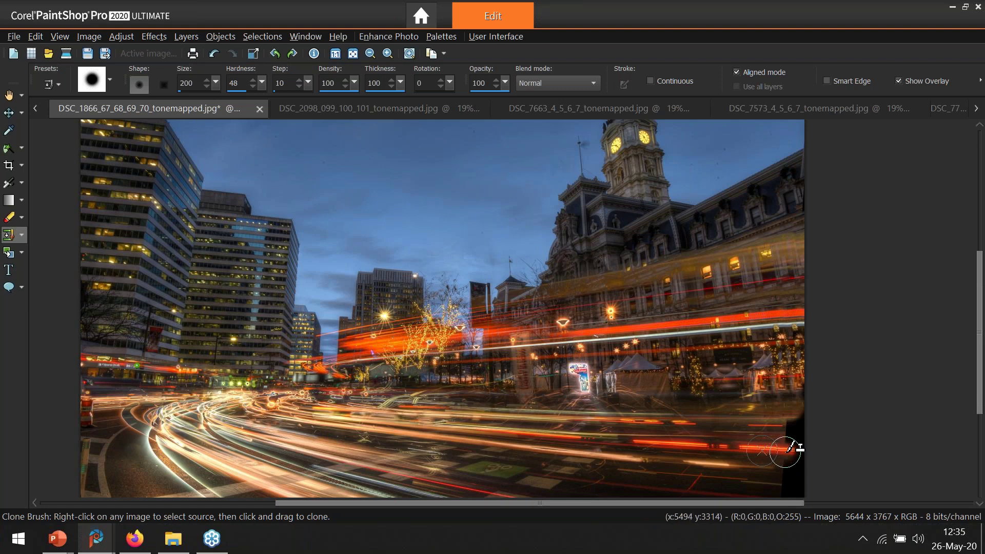
pyautogui.moveTo(806, 453)
pyautogui.mouseDown()
pyautogui.moveTo(783, 437)
pyautogui.moveTo(803, 438)
pyautogui.moveTo(776, 419)
pyautogui.moveTo(800, 422)
pyautogui.moveTo(791, 402)
pyautogui.mouseUp()
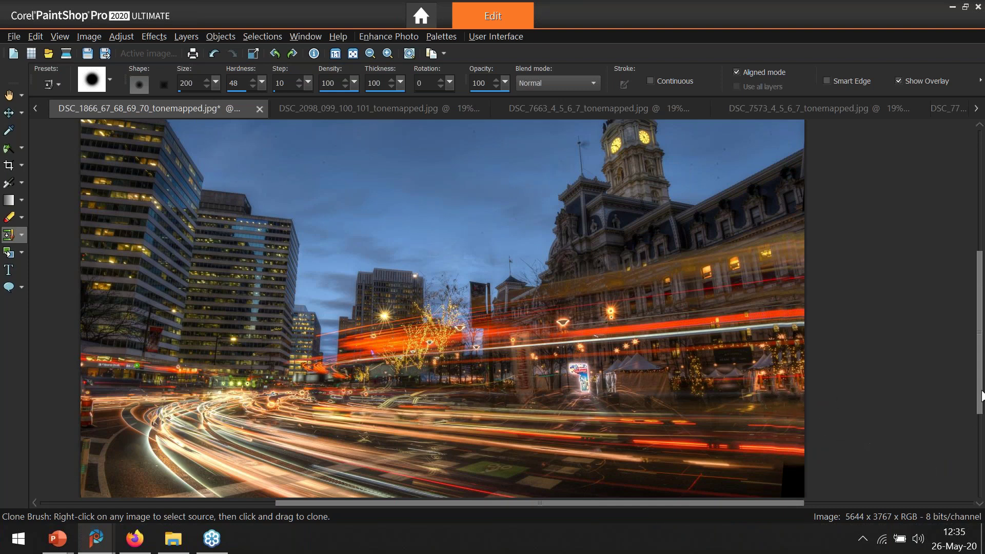
pyautogui.scroll(-1, 813, 477)
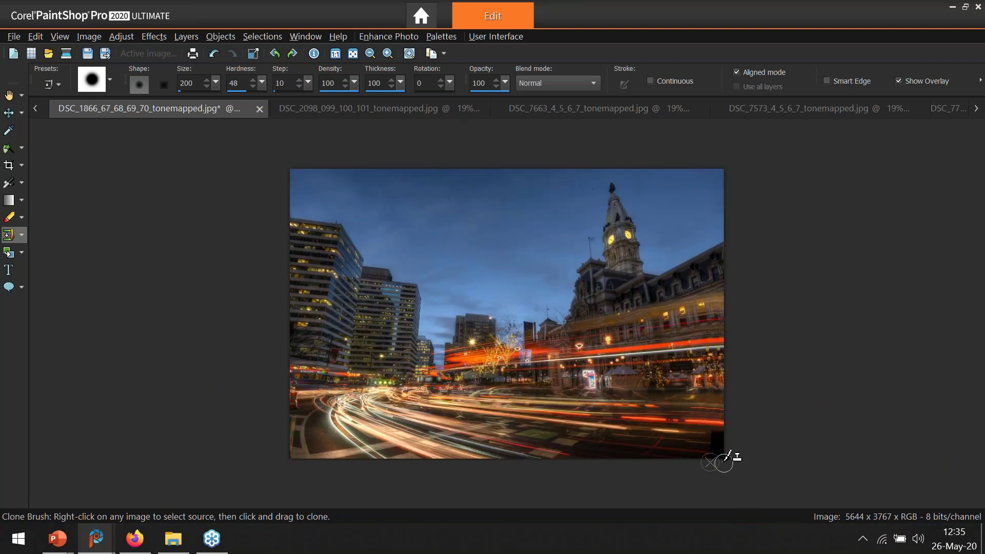
pyautogui.moveTo(713, 457); pyautogui.dragTo(716, 437)
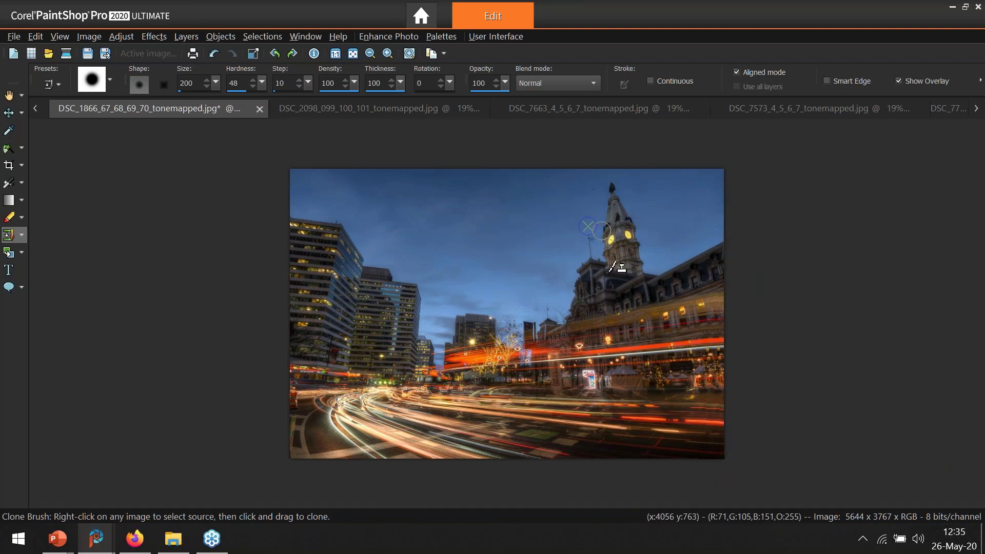
# Select the clock-tower building with the Smart Selection Brush, apply Fill Light 50 and Clarity 8 to it, and clear the selection
pyautogui.click(9, 149)
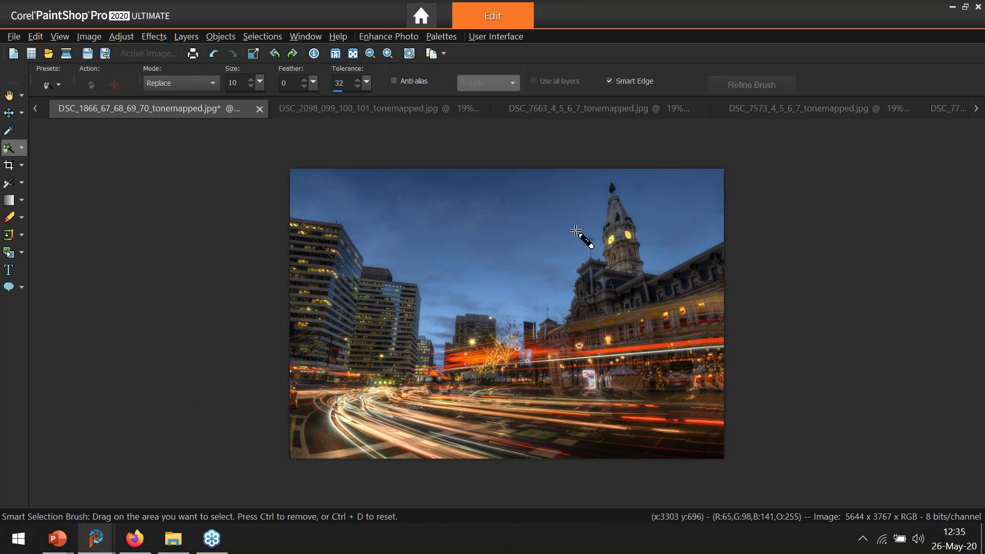
pyautogui.moveTo(613, 200)
pyautogui.mouseDown()
pyautogui.moveTo(630, 294)
pyautogui.moveTo(598, 306)
pyautogui.moveTo(590, 335)
pyautogui.moveTo(550, 334)
pyautogui.mouseUp()
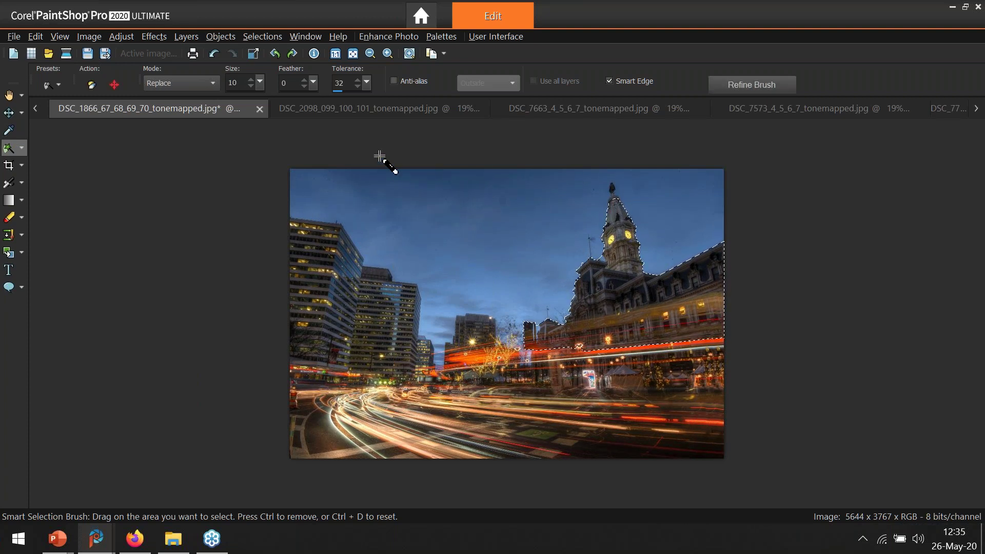
pyautogui.click(120, 36)
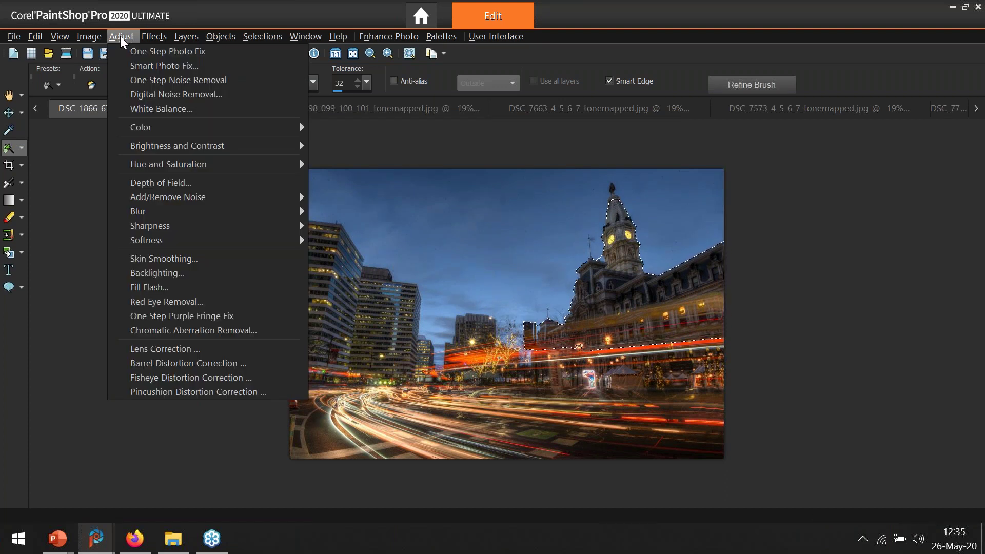
pyautogui.moveTo(152, 148)
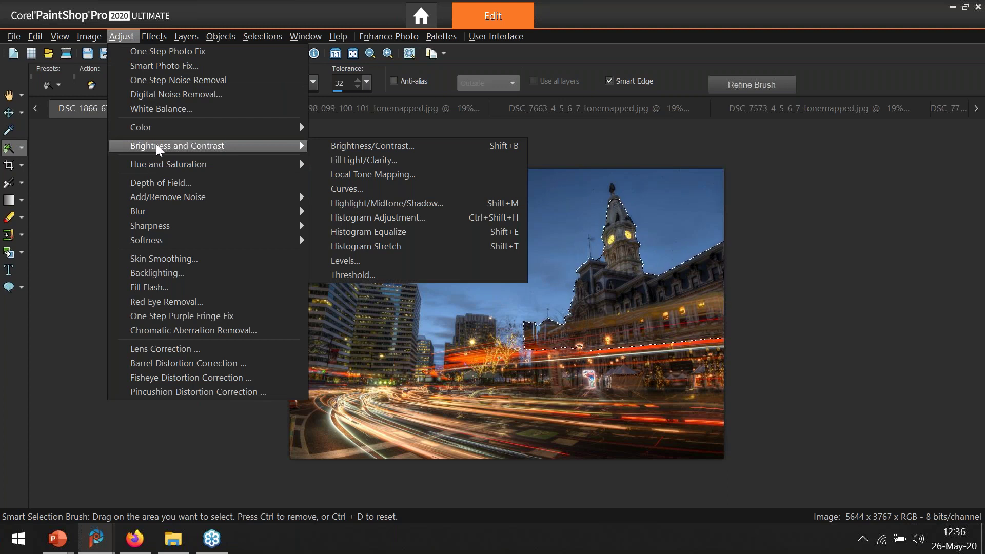
pyautogui.moveTo(267, 148)
pyautogui.click(373, 161)
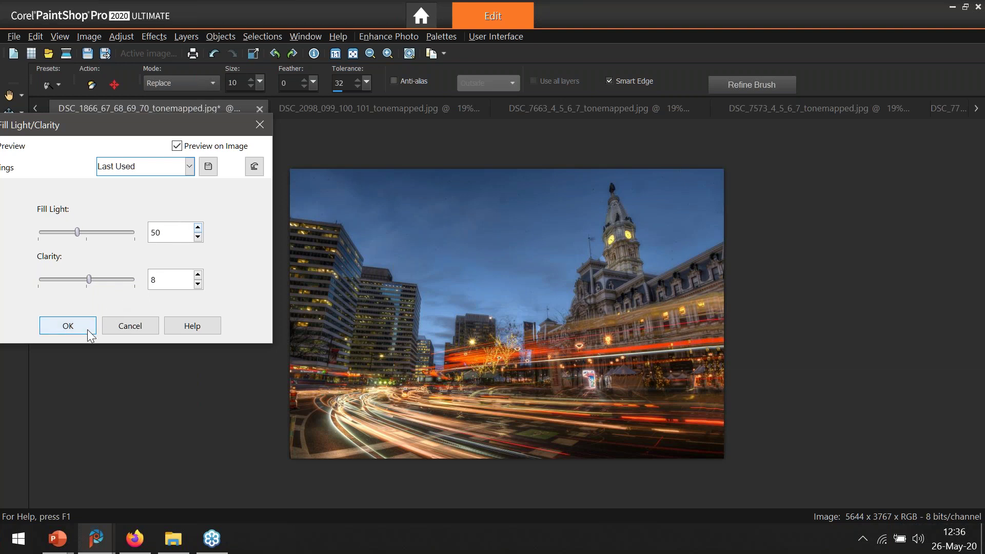
pyautogui.click(67, 326)
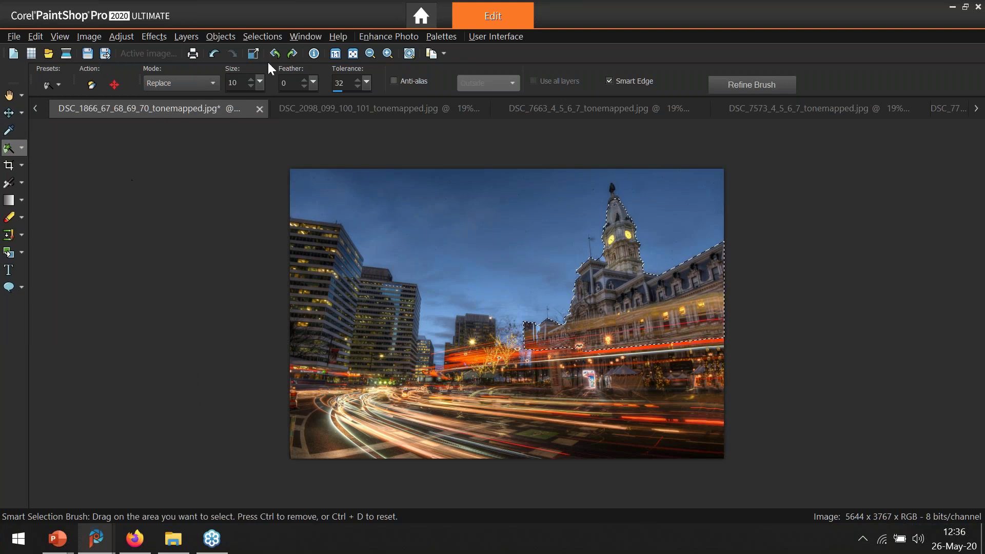
pyautogui.click(253, 36)
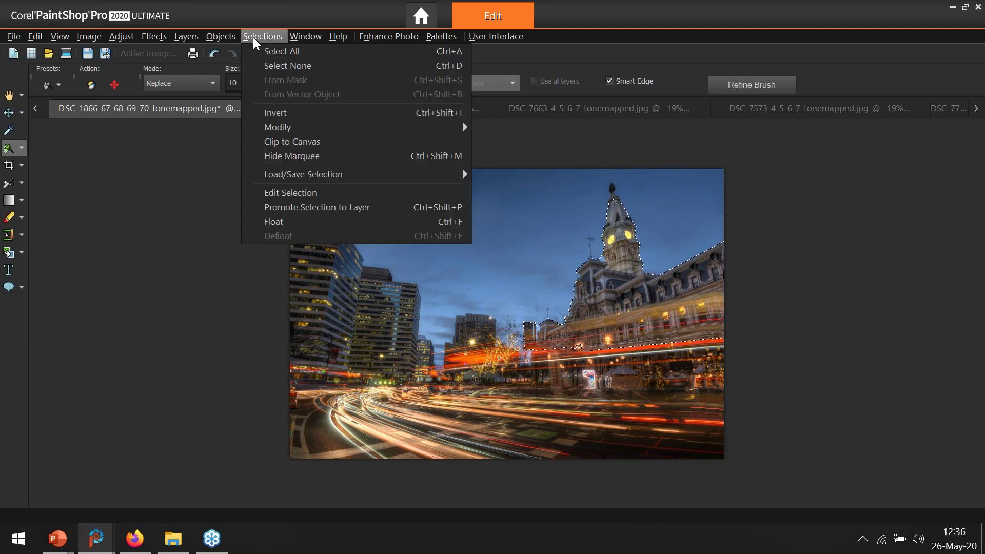
pyautogui.click(271, 66)
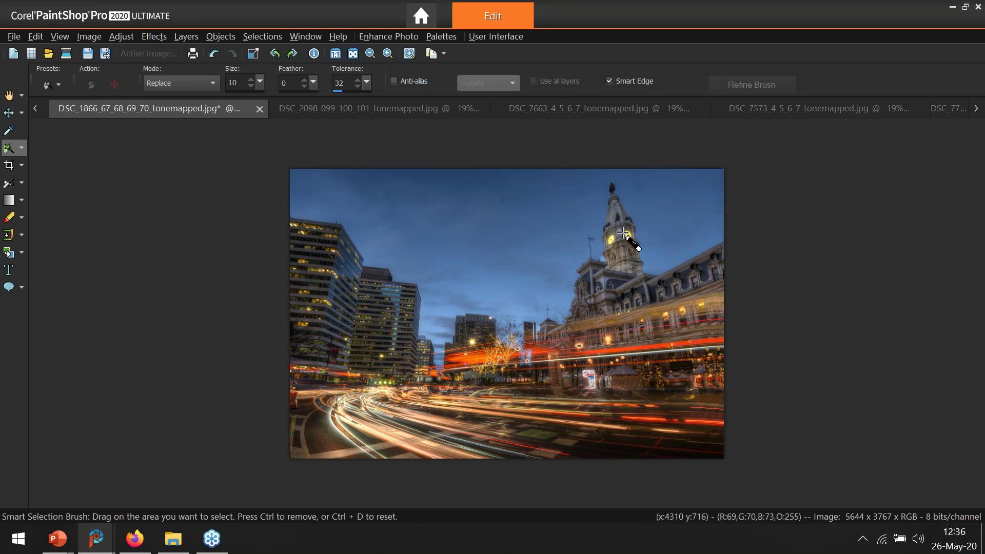
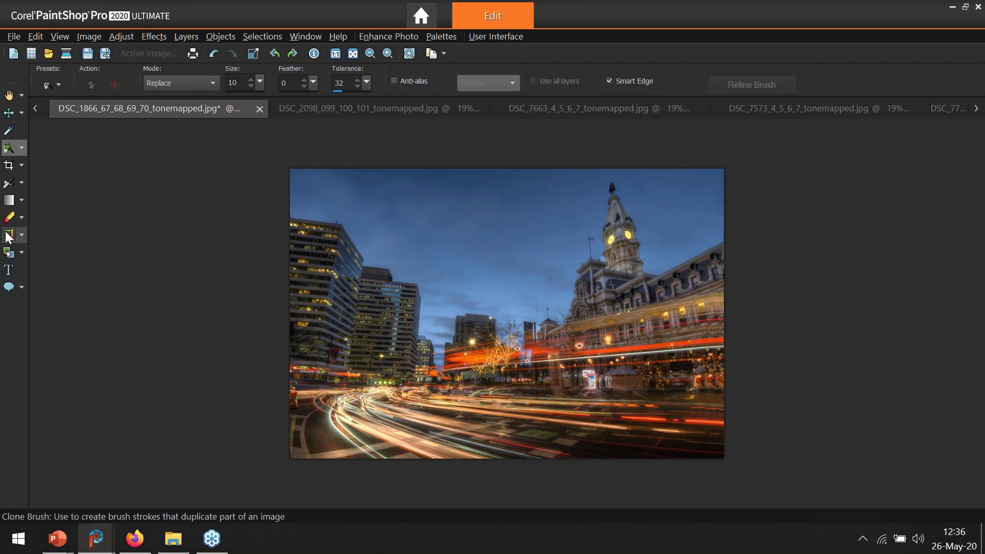
# Set the Clone Brush size to 100 and clone the pale light trail in the lower right street towards the photo's right edge
pyautogui.click(8, 235)
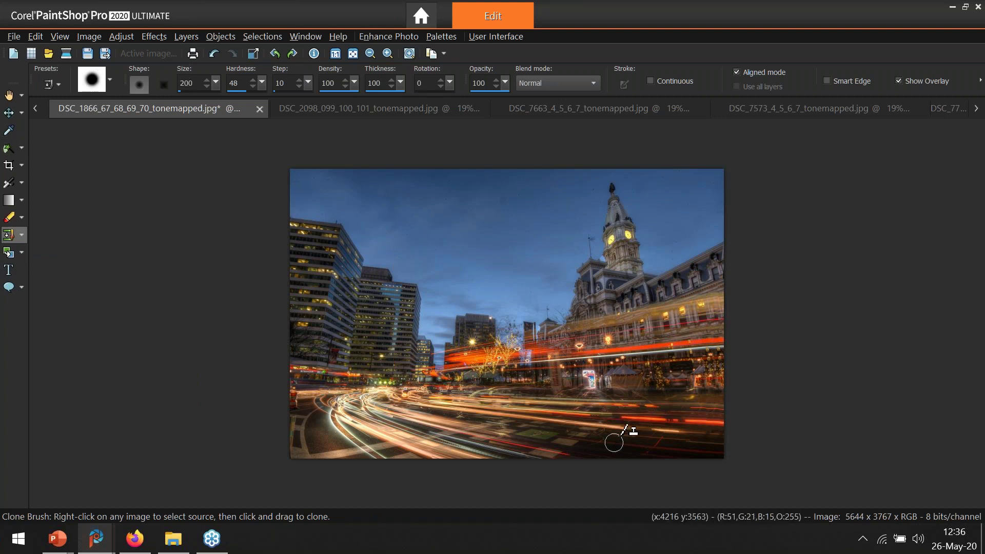
pyautogui.doubleClick(186, 83)
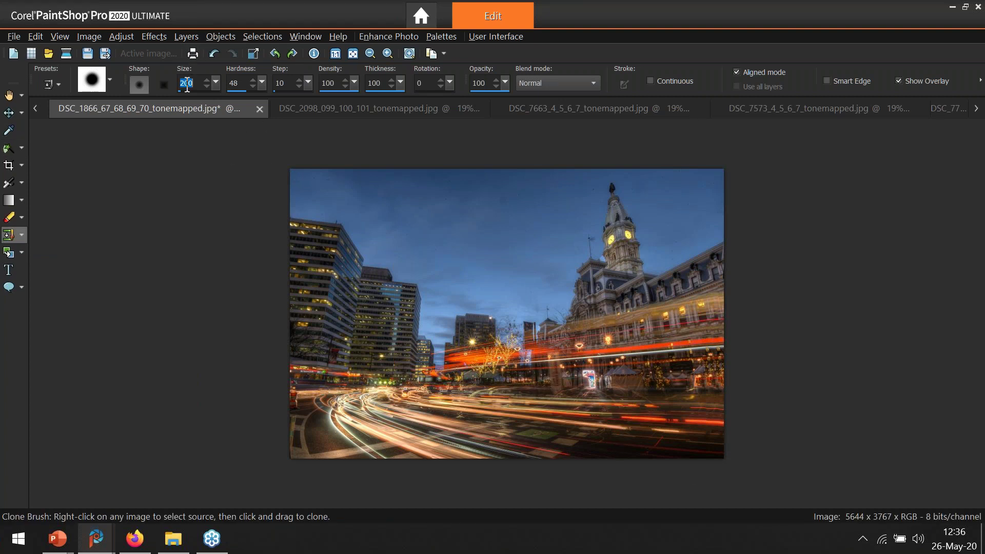
pyautogui.write('100')
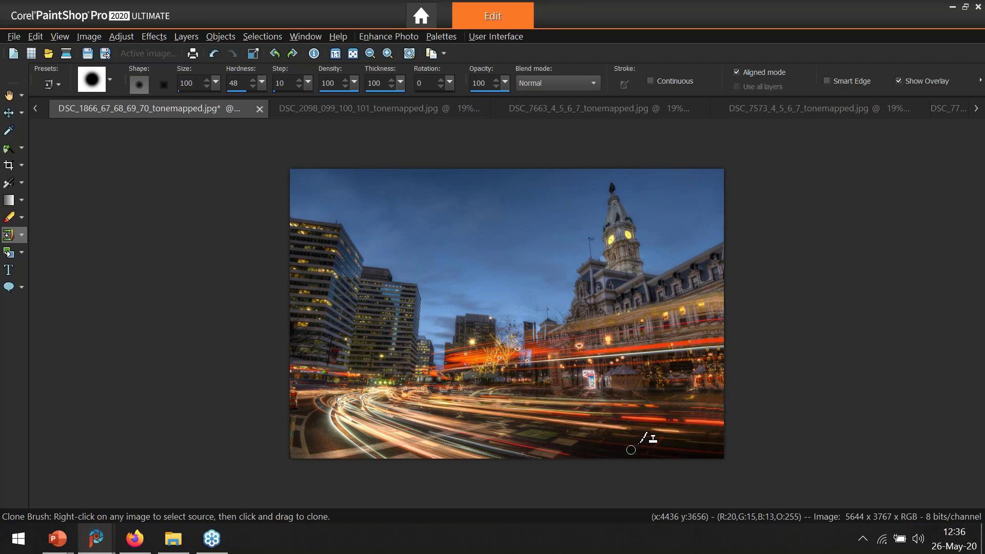
pyautogui.scroll(1, 651, 439)
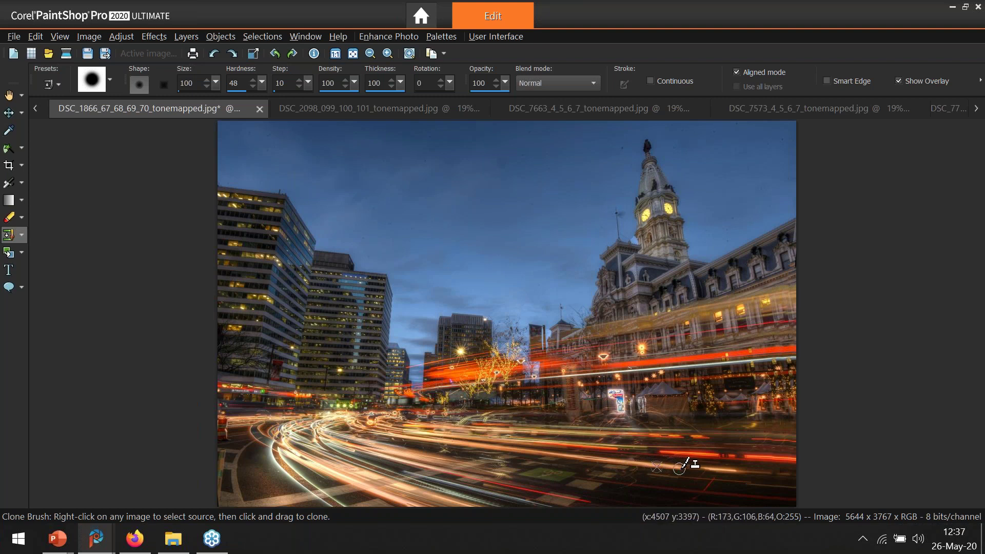
pyautogui.moveTo(648, 465); pyautogui.dragTo(749, 473)
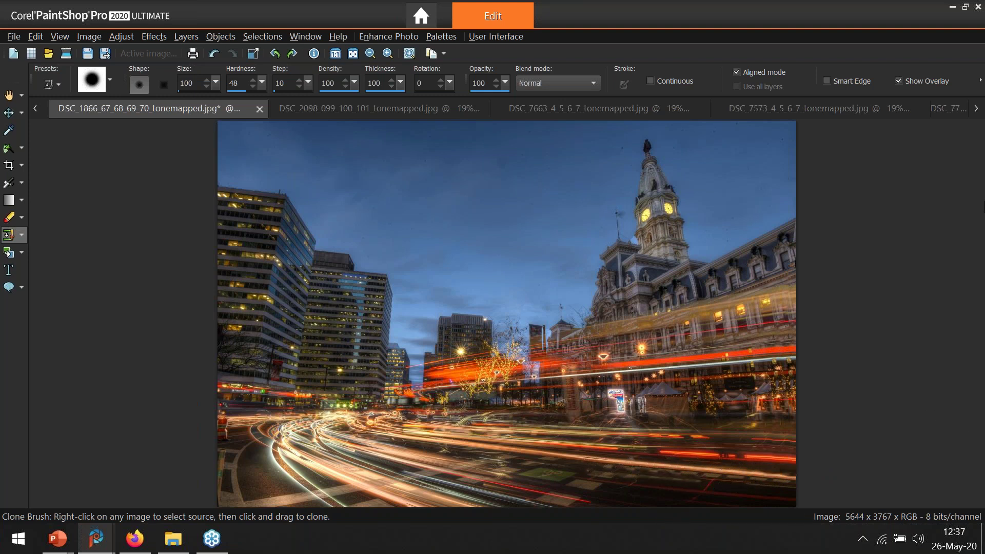
pyautogui.scroll(-1, 793, 411)
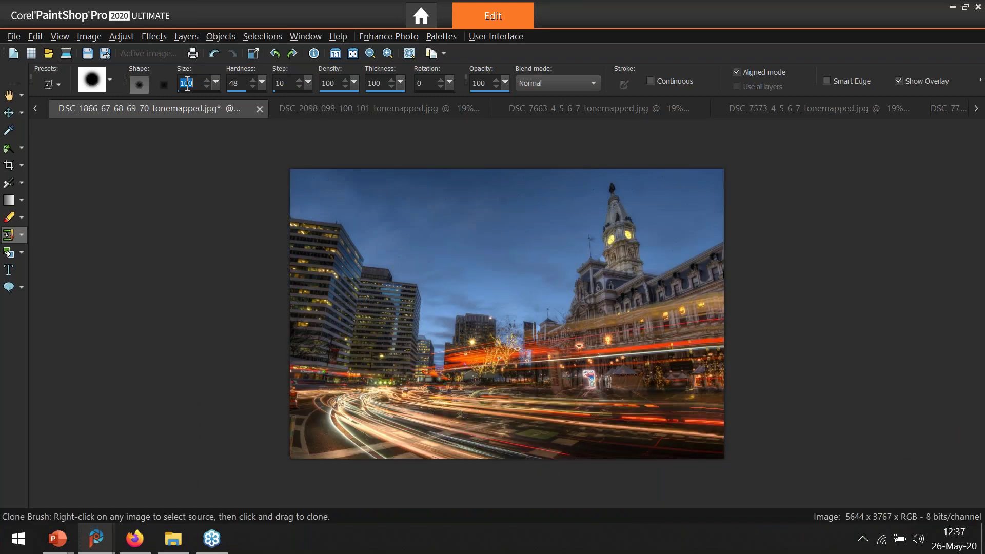
# Set the Clone Brush size to 200, undo the last clone stroke, and clone the bright light trails across the lower central street
pyautogui.write('200')
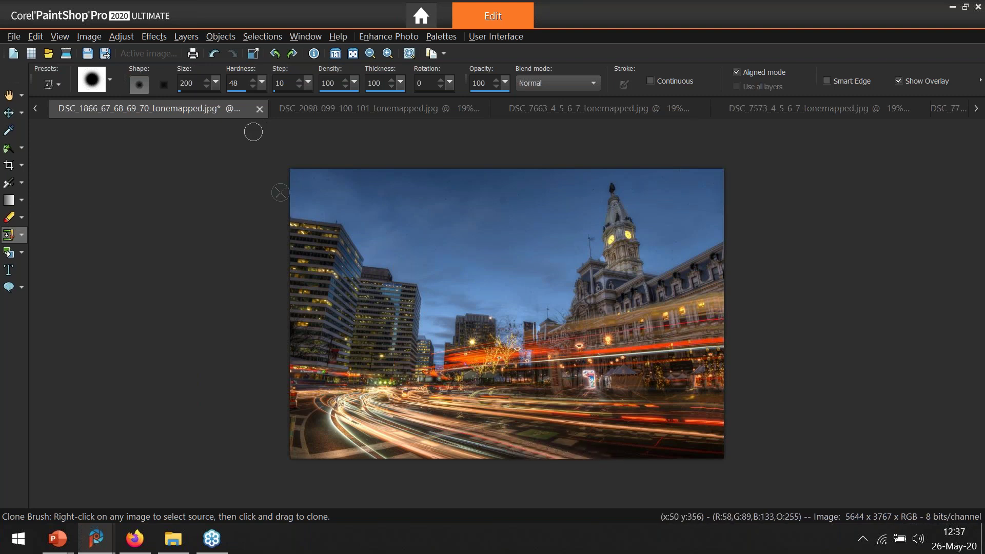
pyautogui.click(214, 54)
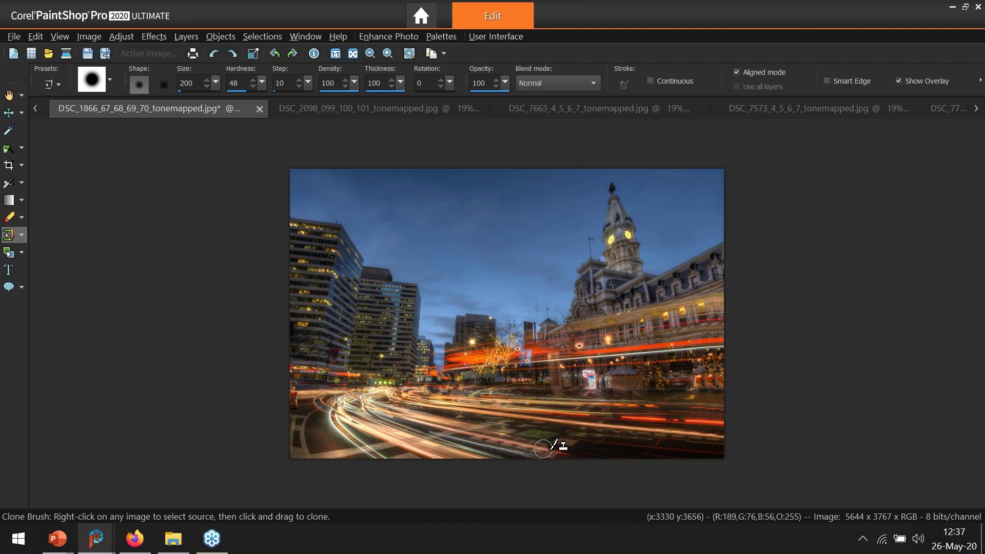
pyautogui.click(468, 425)
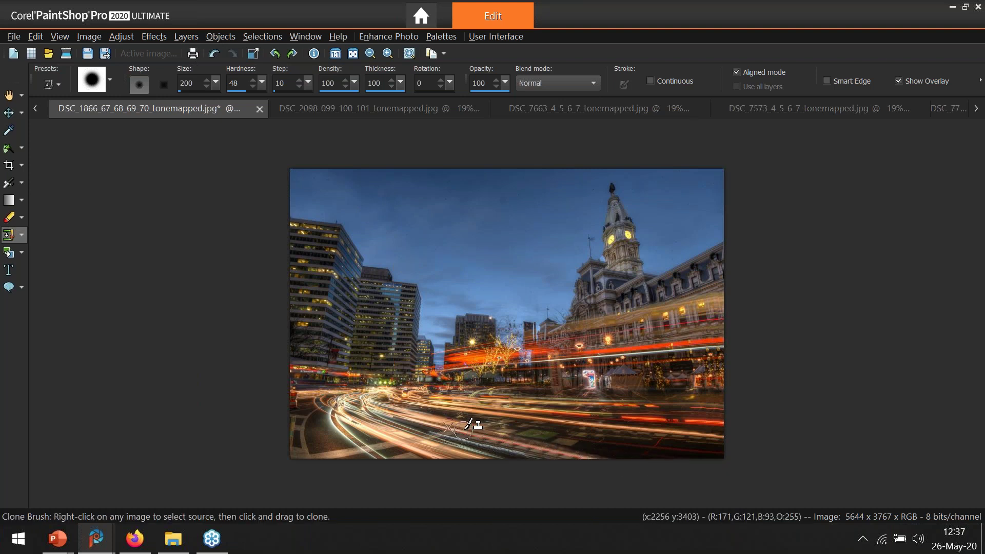
pyautogui.moveTo(465, 424)
pyautogui.mouseDown()
pyautogui.moveTo(606, 450)
pyautogui.moveTo(639, 468)
pyautogui.mouseUp()
pyautogui.moveTo(531, 435)
pyautogui.mouseDown()
pyautogui.moveTo(452, 431)
pyautogui.moveTo(534, 449)
pyautogui.moveTo(578, 452)
pyautogui.moveTo(568, 451)
pyautogui.moveTo(576, 443)
pyautogui.moveTo(617, 468)
pyautogui.moveTo(598, 471)
pyautogui.moveTo(589, 424)
pyautogui.mouseUp()
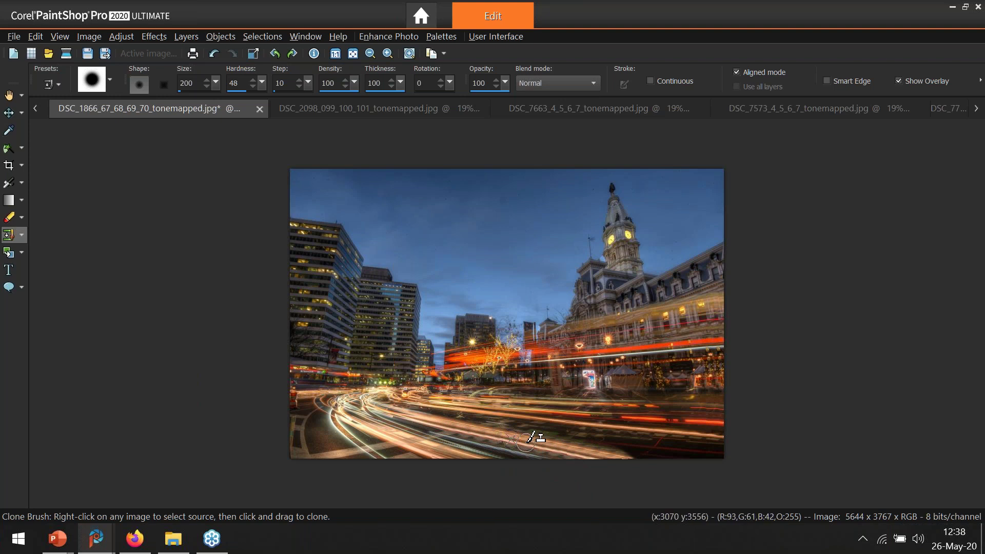
# Smooth the cloned seams in the light trails across the lower central street with the Scratch Remover, undoing the first stroke
pyautogui.click(22, 233)
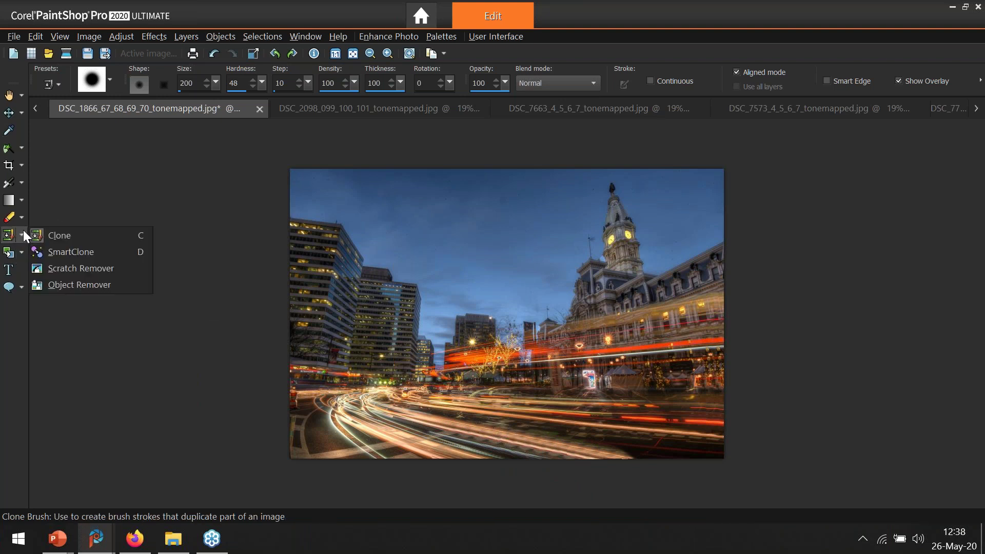
pyautogui.click(47, 269)
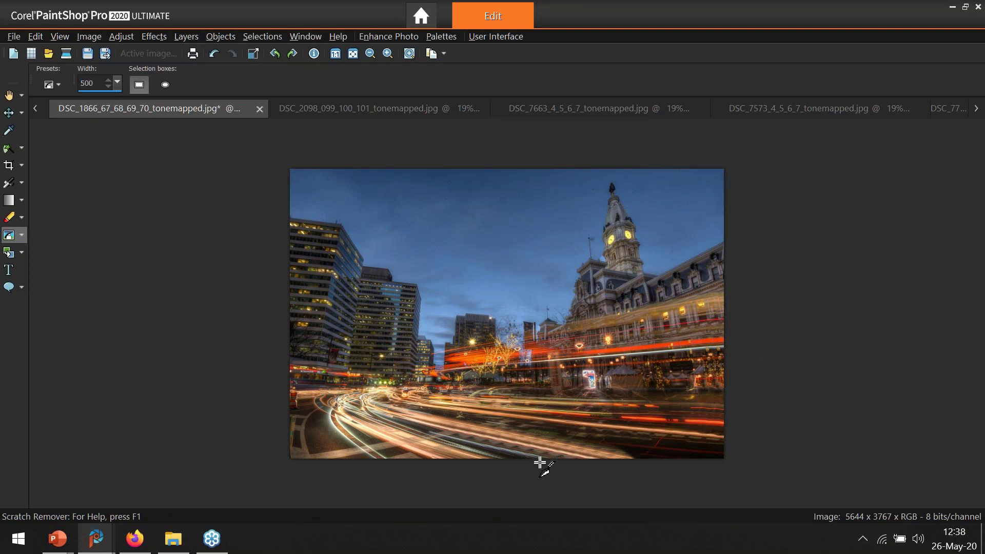
pyautogui.scroll(1, 546, 450)
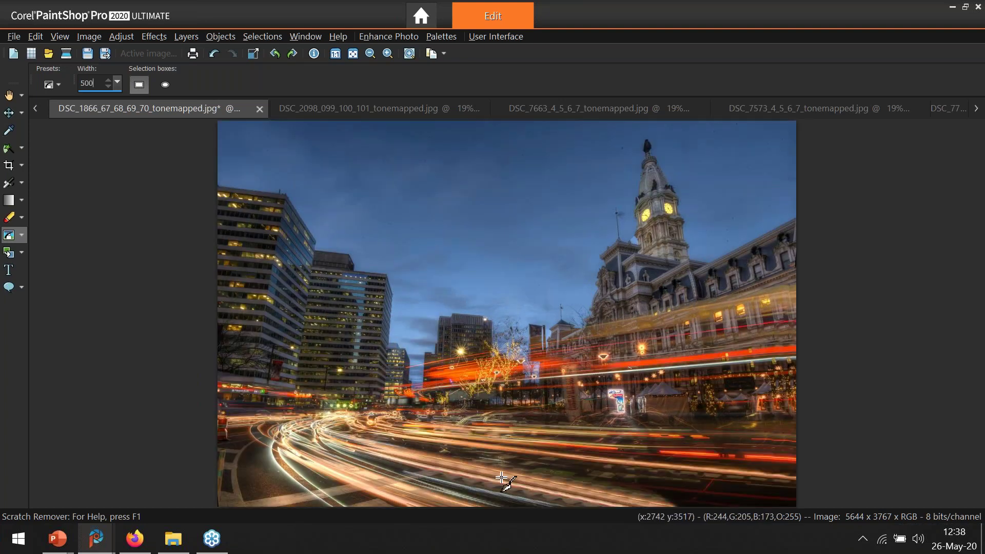
pyautogui.moveTo(515, 467); pyautogui.dragTo(510, 481)
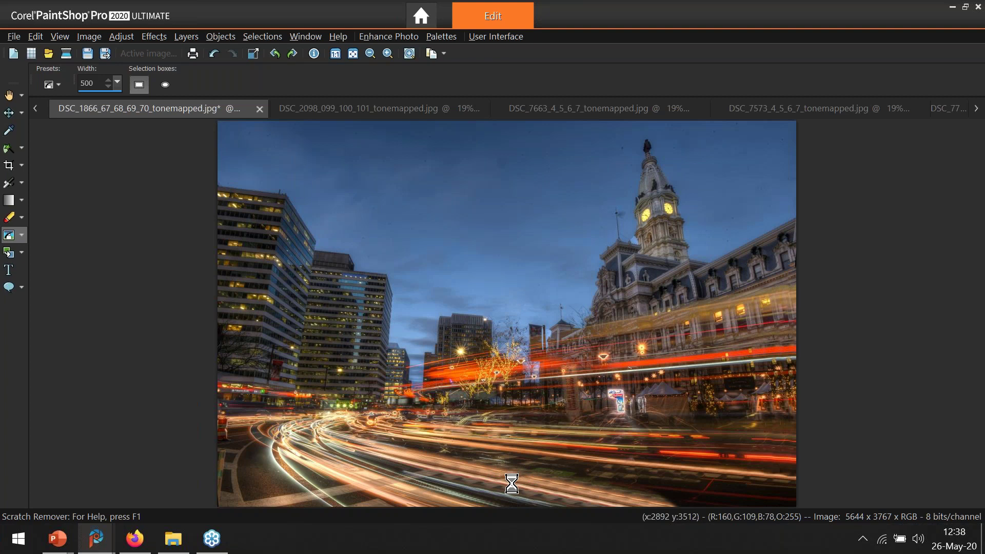
pyautogui.click(214, 53)
pyautogui.moveTo(516, 468)
pyautogui.mouseDown()
pyautogui.moveTo(513, 481)
pyautogui.moveTo(550, 479)
pyautogui.moveTo(536, 488)
pyautogui.moveTo(569, 477)
pyautogui.moveTo(575, 494)
pyautogui.moveTo(639, 491)
pyautogui.moveTo(639, 506)
pyautogui.mouseUp()
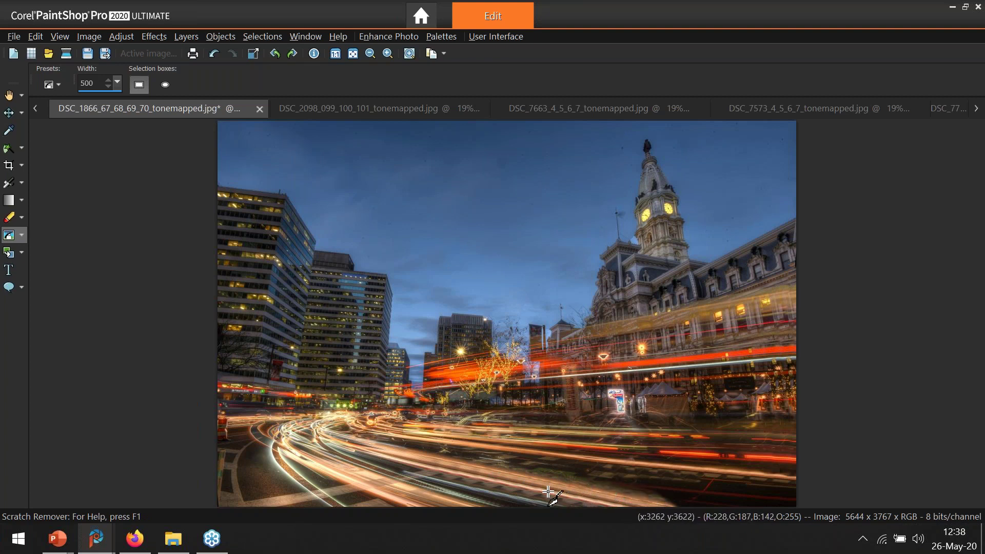
pyautogui.moveTo(468, 455); pyautogui.dragTo(465, 476)
pyautogui.moveTo(440, 445); pyautogui.dragTo(443, 470)
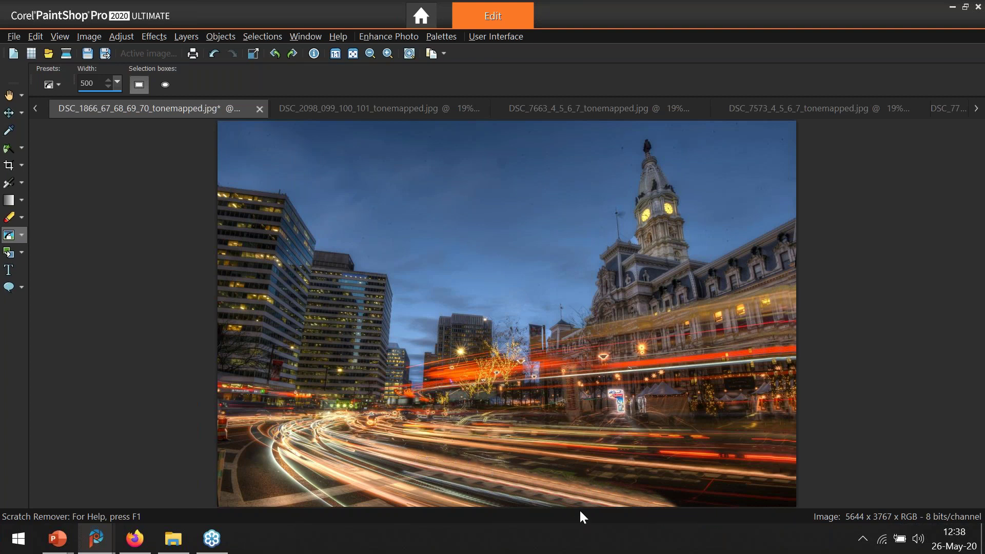
pyautogui.moveTo(567, 493); pyautogui.dragTo(505, 499)
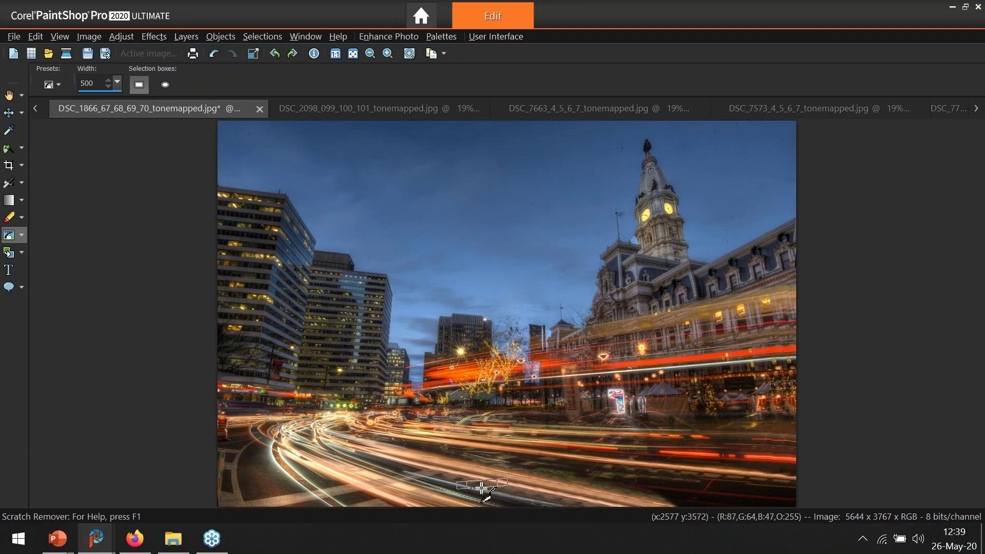
pyautogui.moveTo(452, 474); pyautogui.dragTo(450, 486)
pyautogui.moveTo(548, 496); pyautogui.dragTo(544, 505)
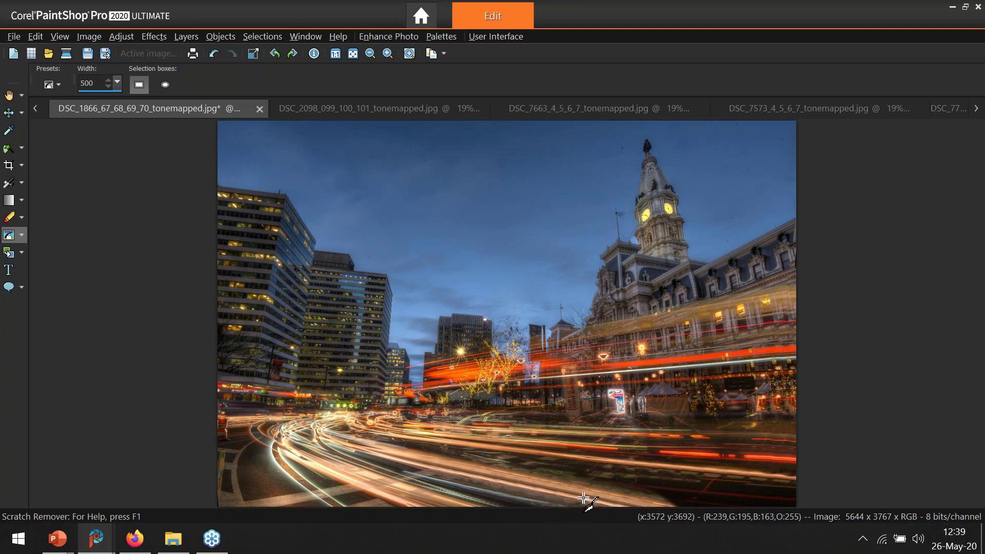
pyautogui.scroll(-1, 480, 462)
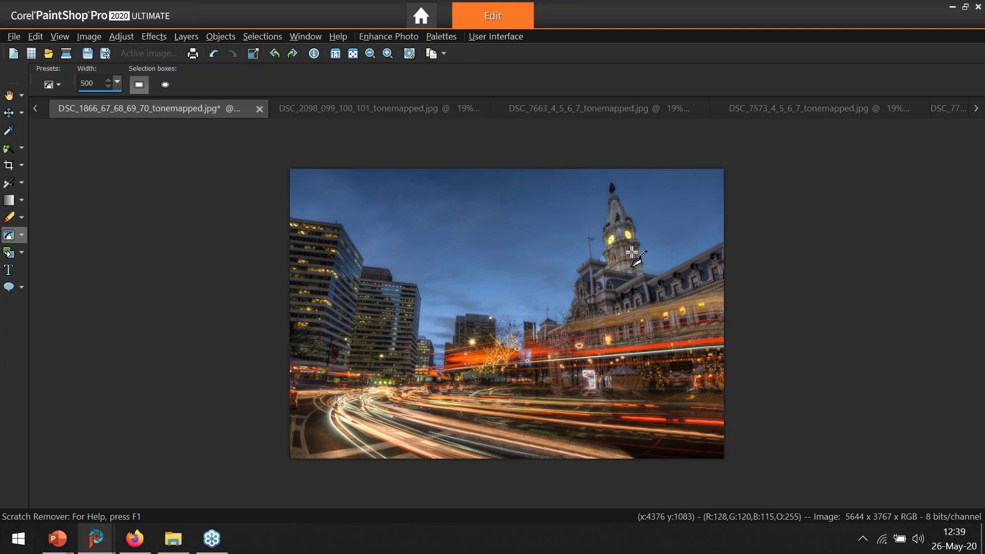
# Apply Brightness 15 and Contrast 12 to the whole clock-tower photo, comparing it with the preview turned off and on
pyautogui.scroll(1, 519, 250)
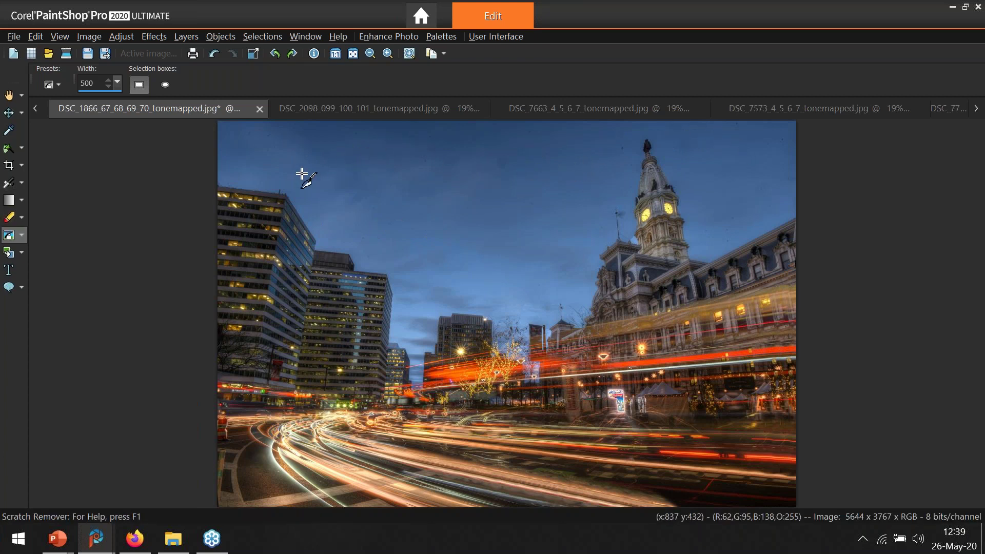
pyautogui.scroll(-1, 589, 204)
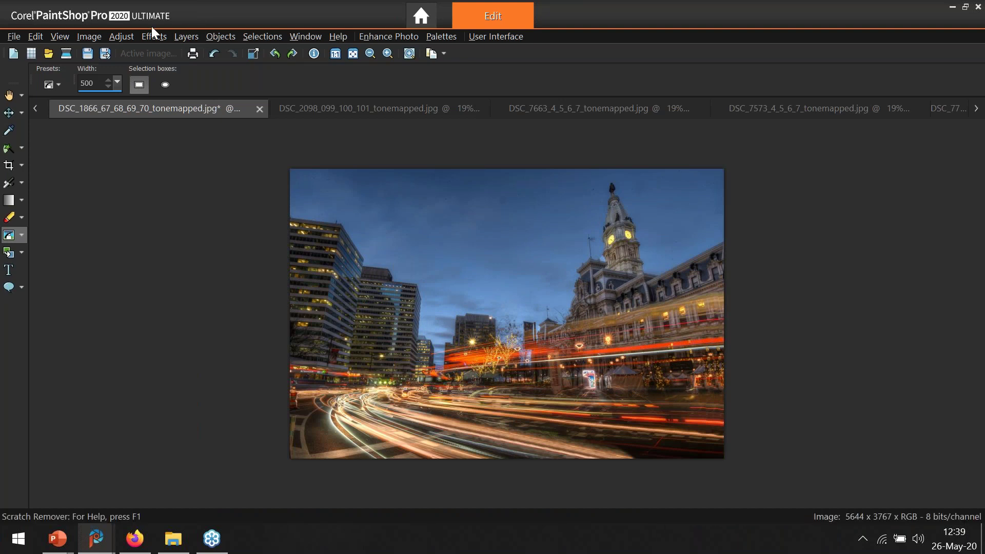
pyautogui.click(123, 35)
pyautogui.moveTo(189, 144)
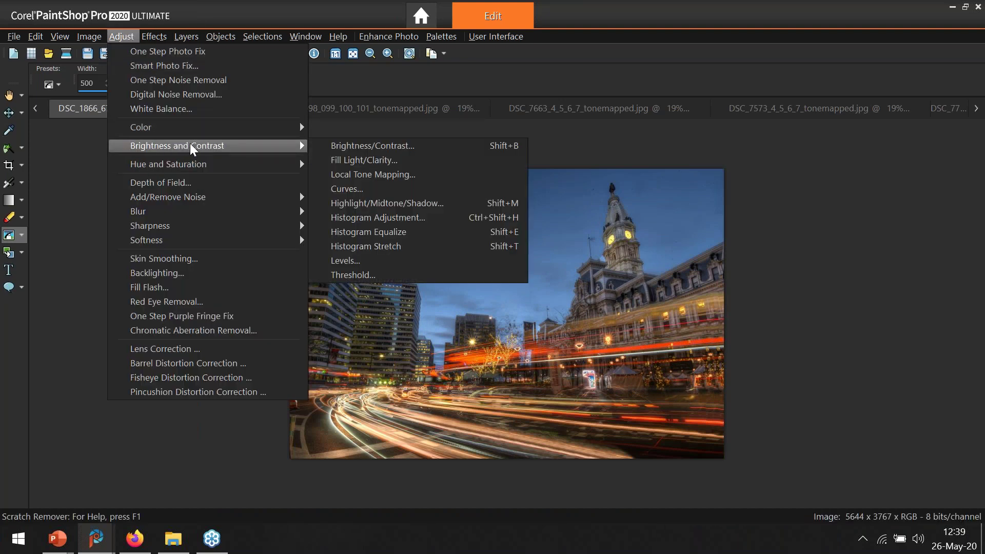
pyautogui.click(341, 147)
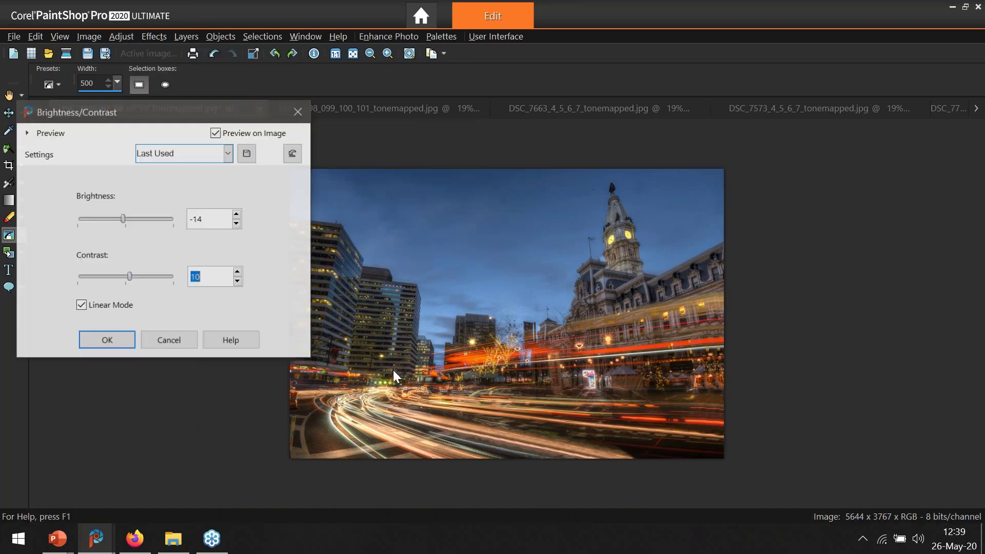
pyautogui.doubleClick(216, 216)
pyautogui.write('12')
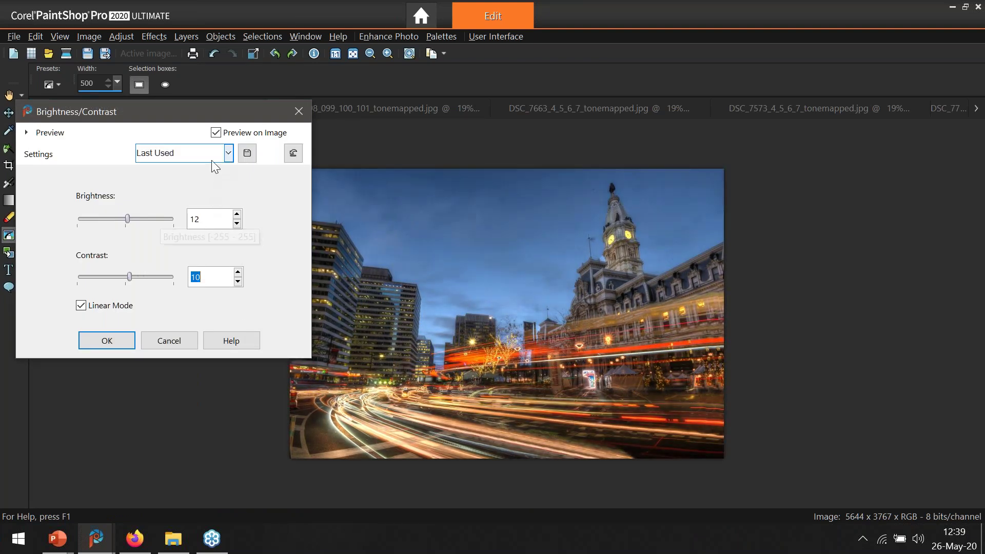
pyautogui.click(216, 133)
pyautogui.click(216, 133)
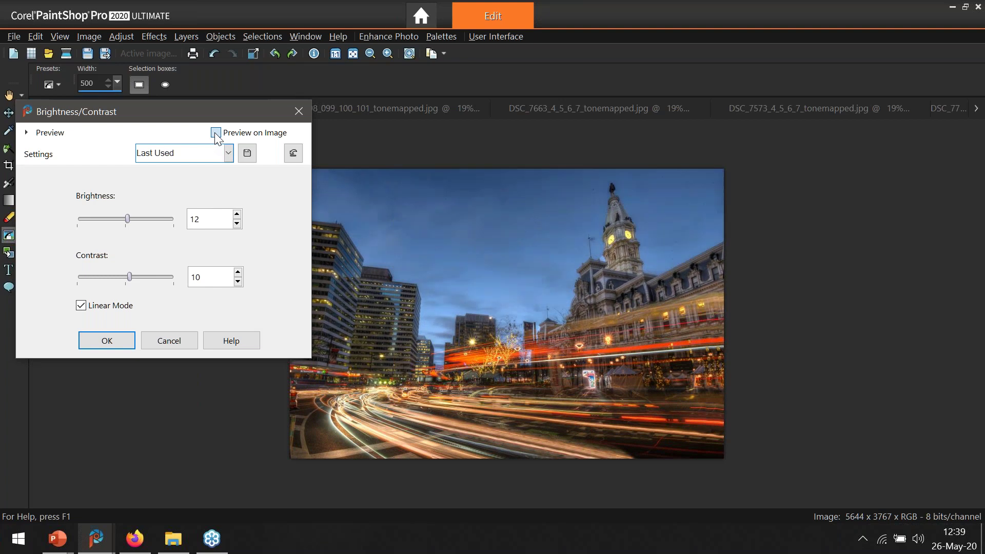
pyautogui.scroll(2, 212, 278)
pyautogui.scroll(3, 215, 222)
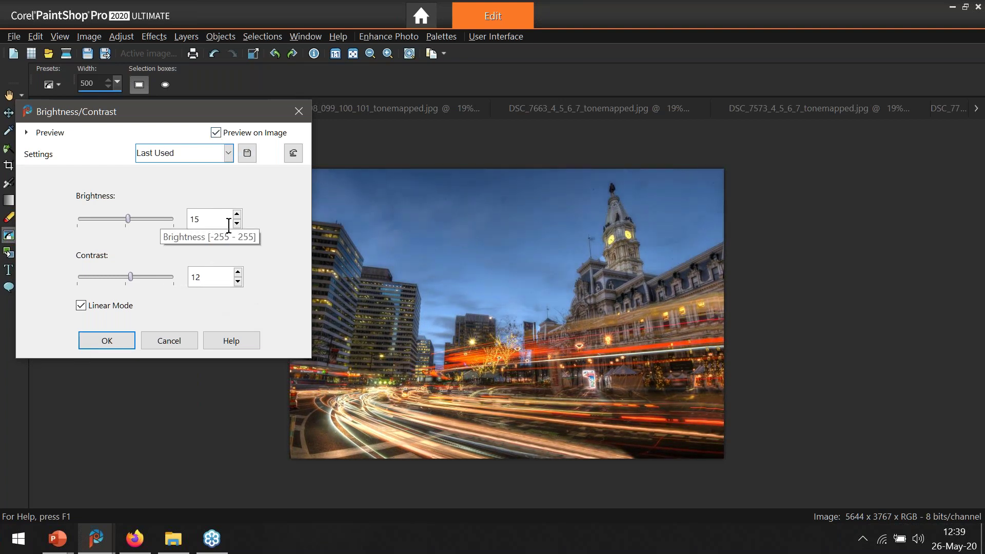
pyautogui.click(97, 342)
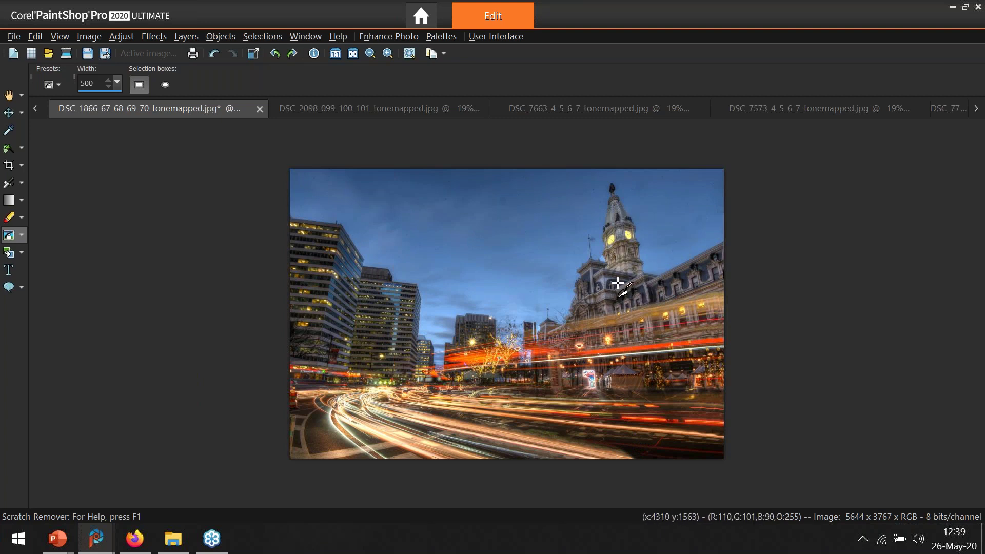
pyautogui.scroll(1, 605, 272)
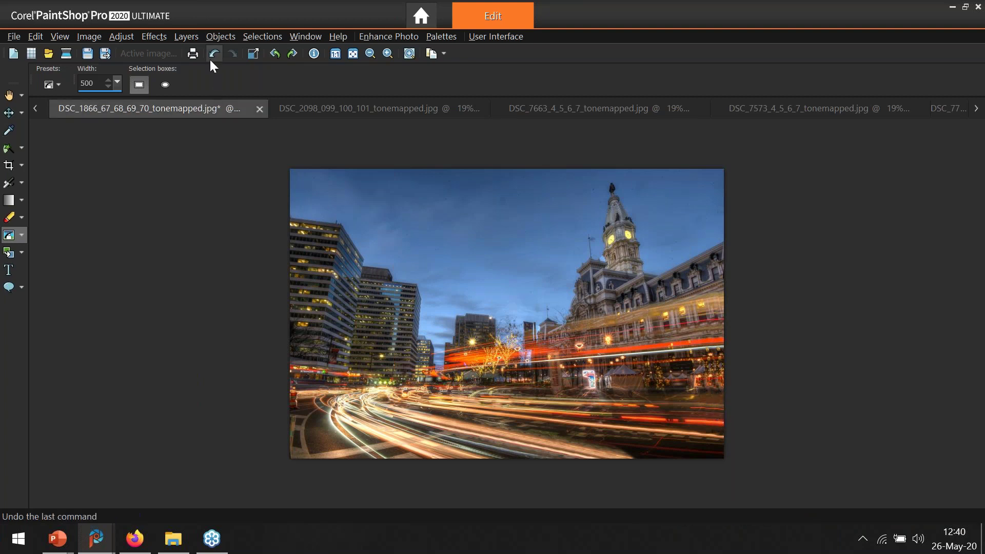
pyautogui.click(151, 39)
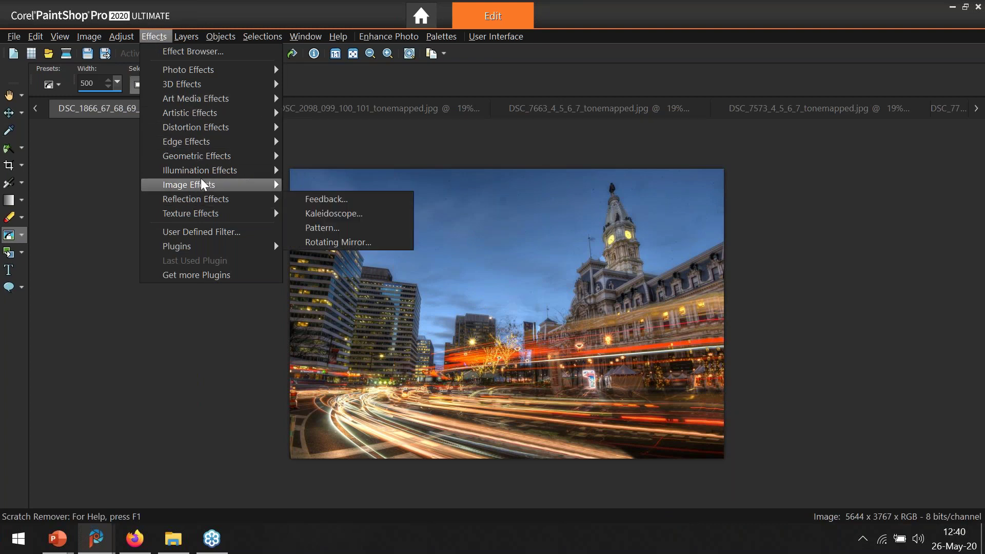
pyautogui.moveTo(199, 162)
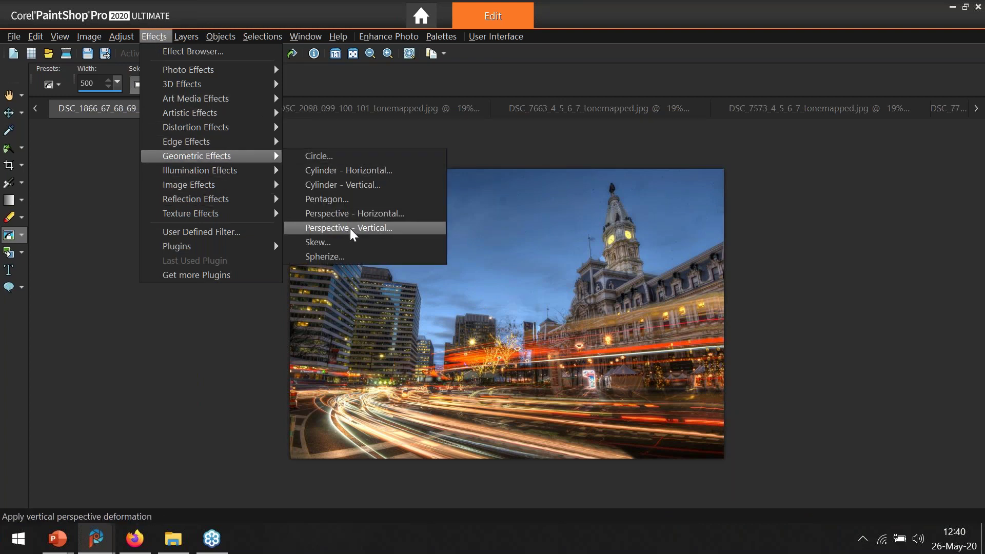
pyautogui.click(155, 35)
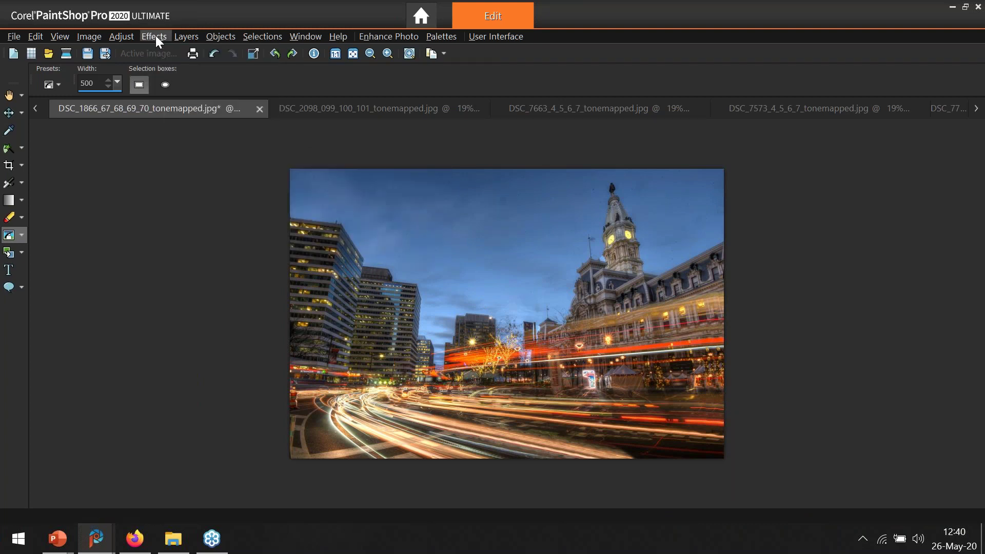
pyautogui.click(124, 33)
pyautogui.moveTo(187, 147)
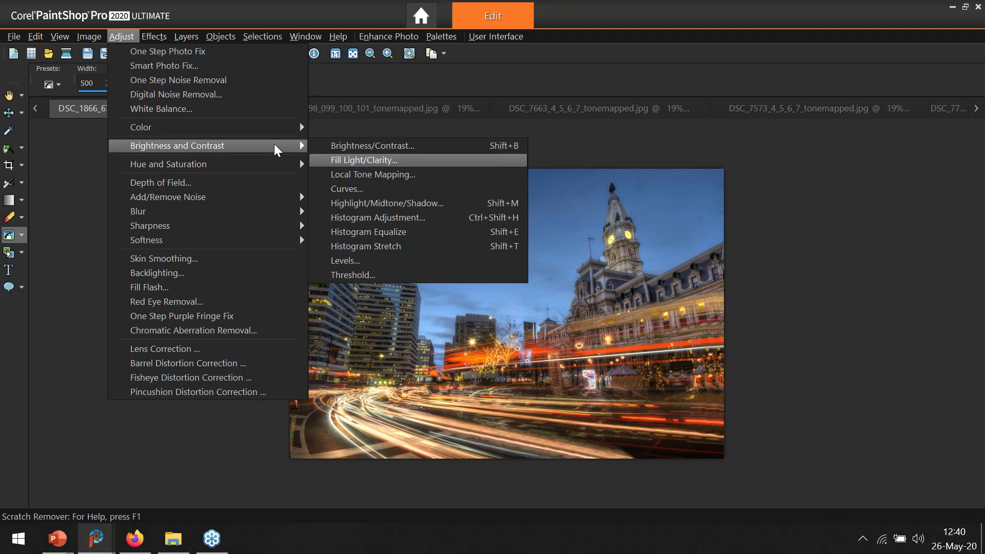
pyautogui.click(131, 38)
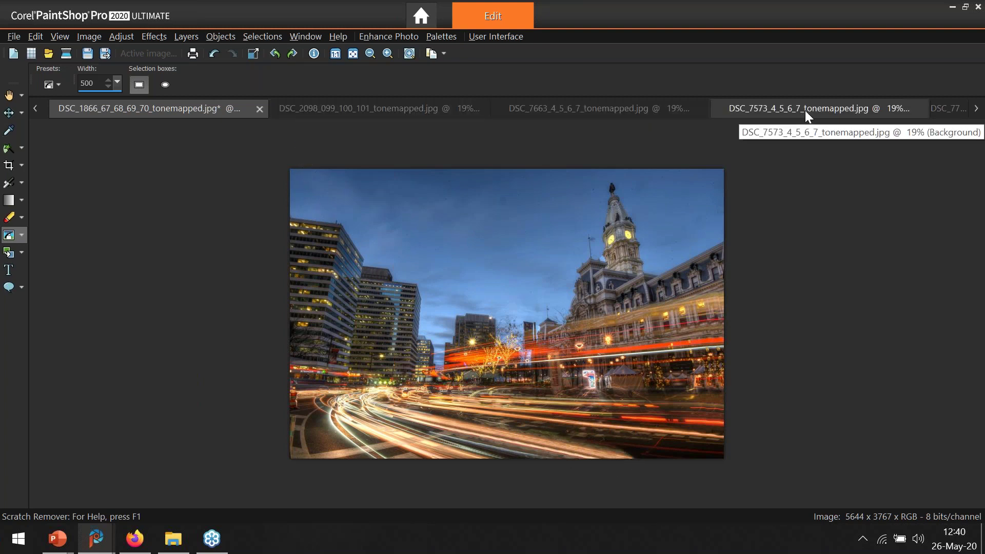
# Switch to DSC_7573_4_5_6_7_tonemapped.jpg and apply a vertical perspective correction with distortion 10 and a black colour edge mode
pyautogui.click(785, 105)
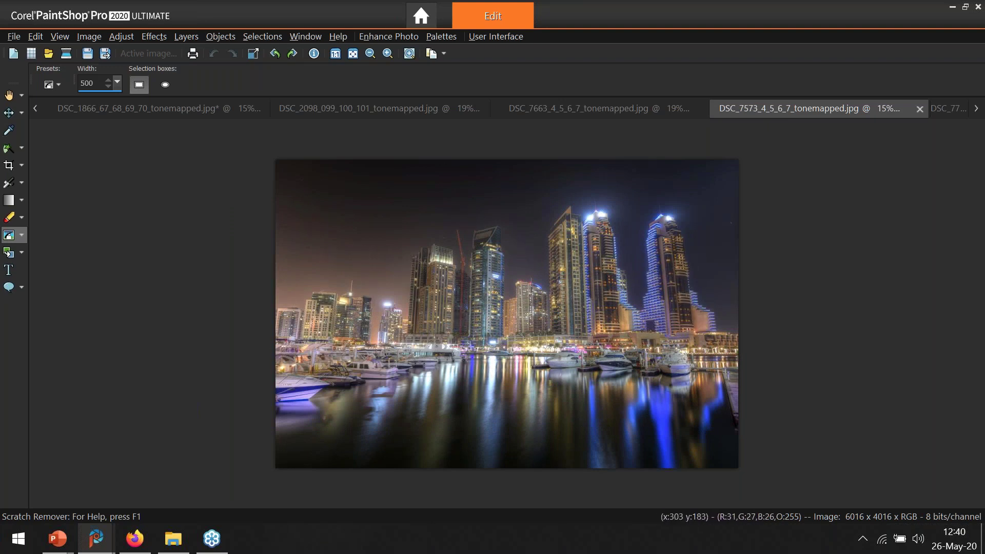
pyautogui.click(160, 38)
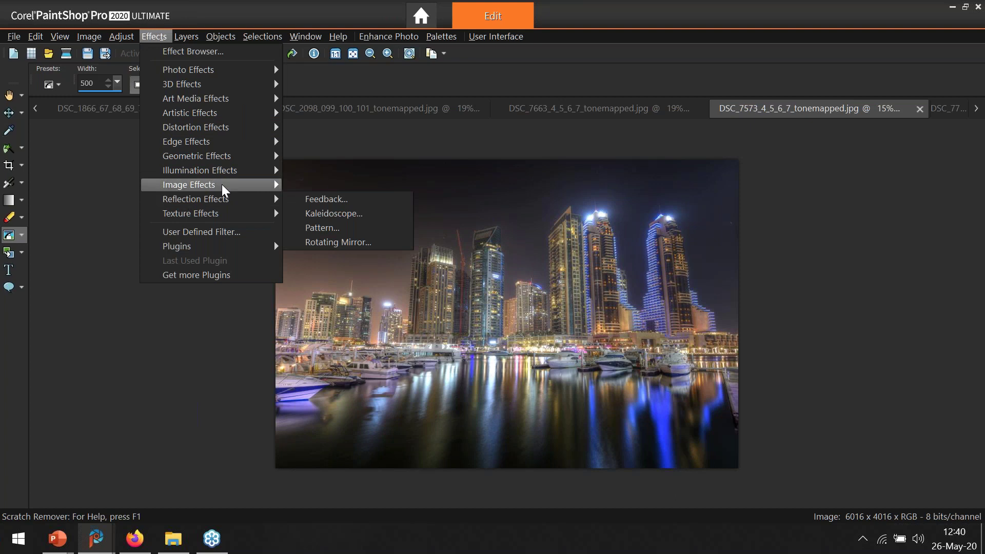
pyautogui.moveTo(216, 159)
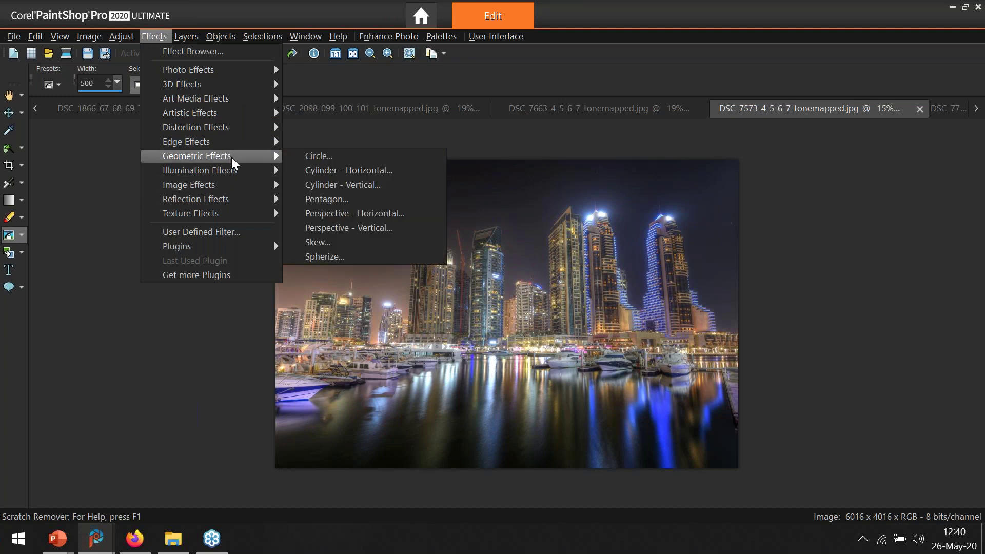
pyautogui.click(384, 233)
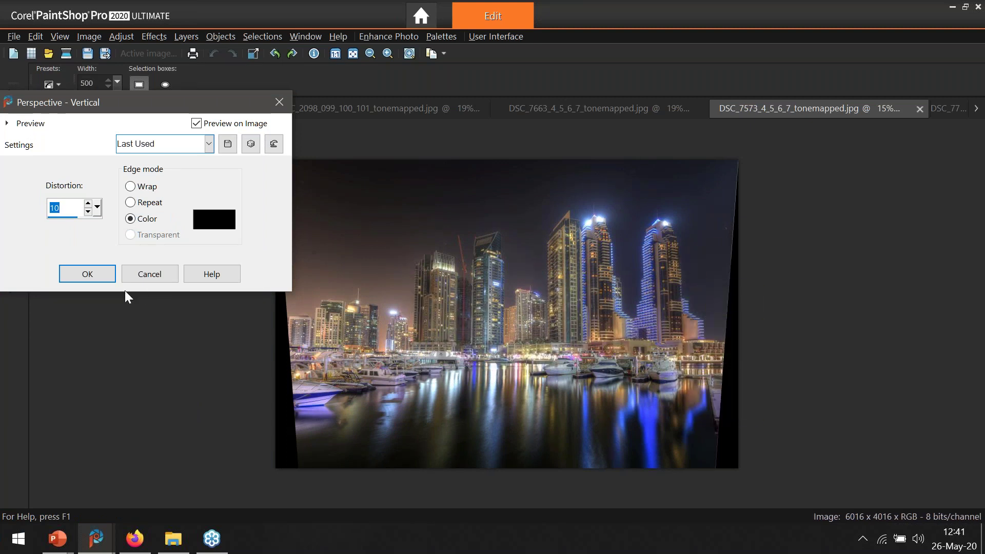
pyautogui.click(98, 274)
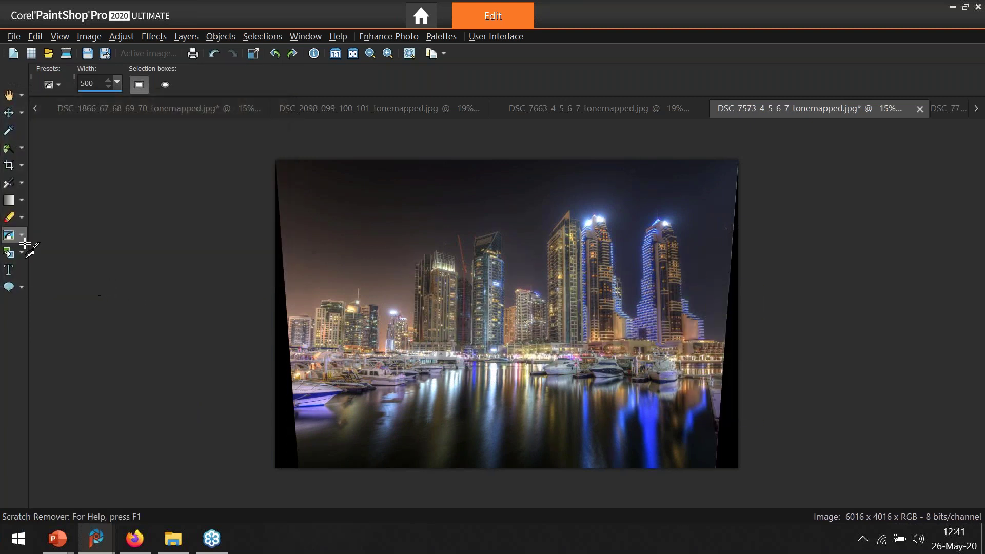
# Crop the marina photo to about 5497 x 3668 pixels, trimming the black wedges along its sides
pyautogui.click(9, 166)
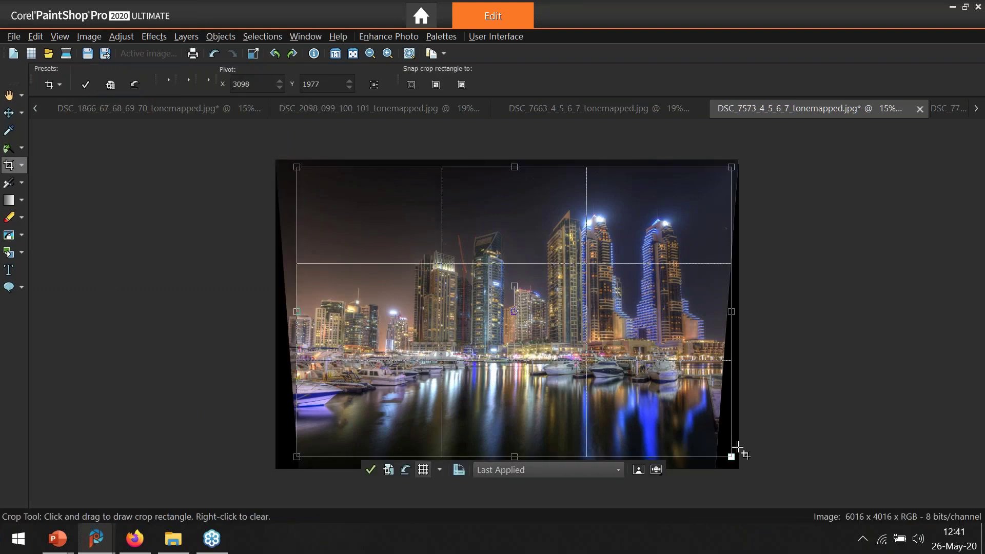
pyautogui.moveTo(731, 456); pyautogui.dragTo(721, 455)
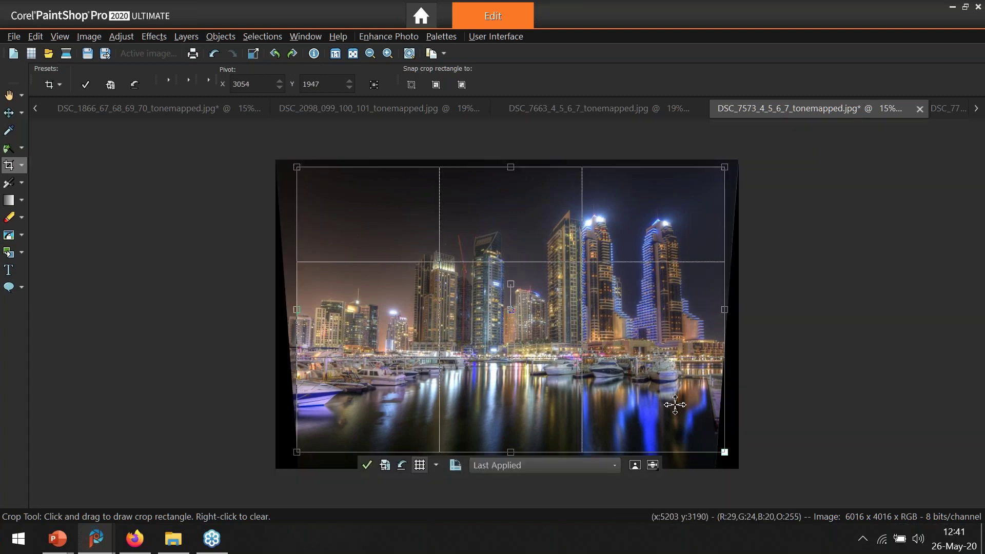
pyautogui.moveTo(675, 404); pyautogui.dragTo(673, 410)
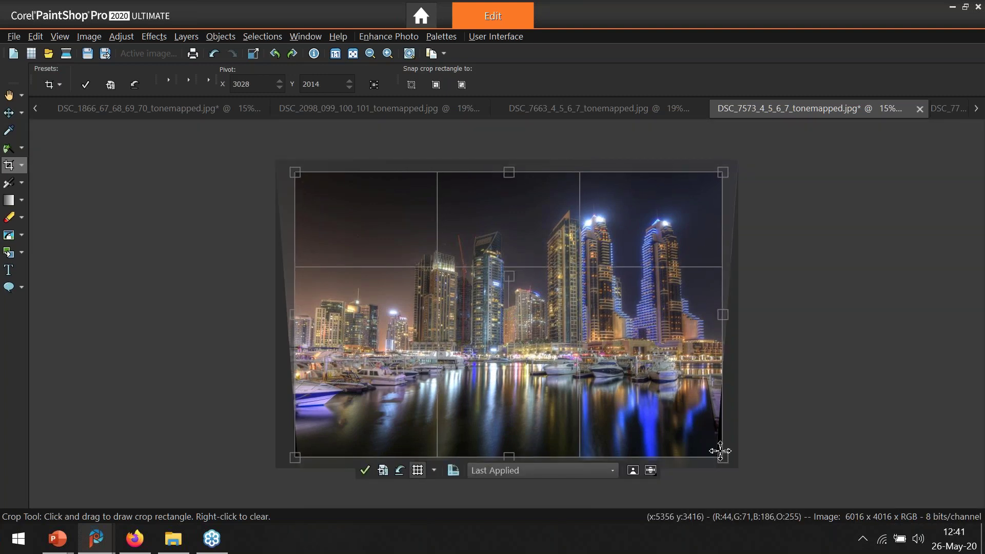
pyautogui.moveTo(723, 460); pyautogui.dragTo(717, 455)
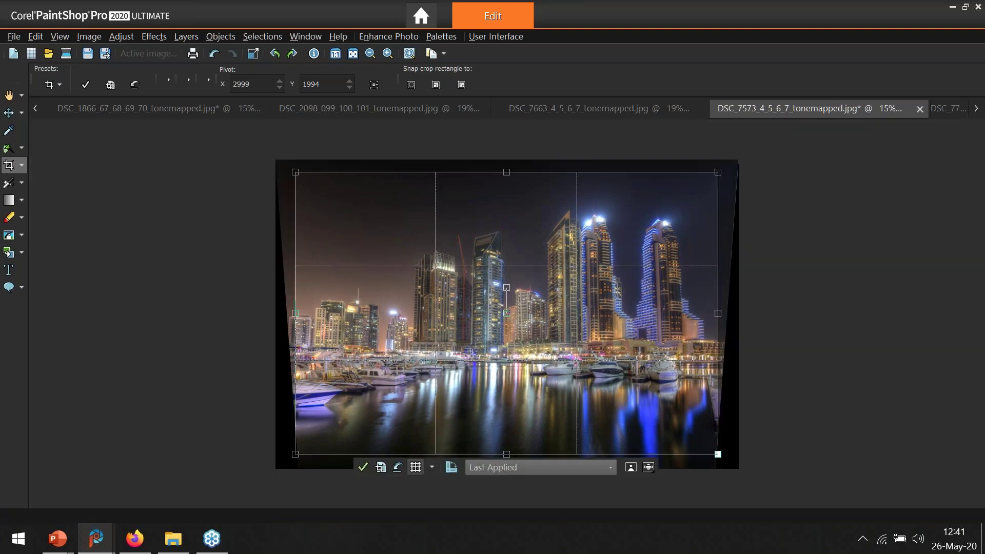
pyautogui.click(363, 467)
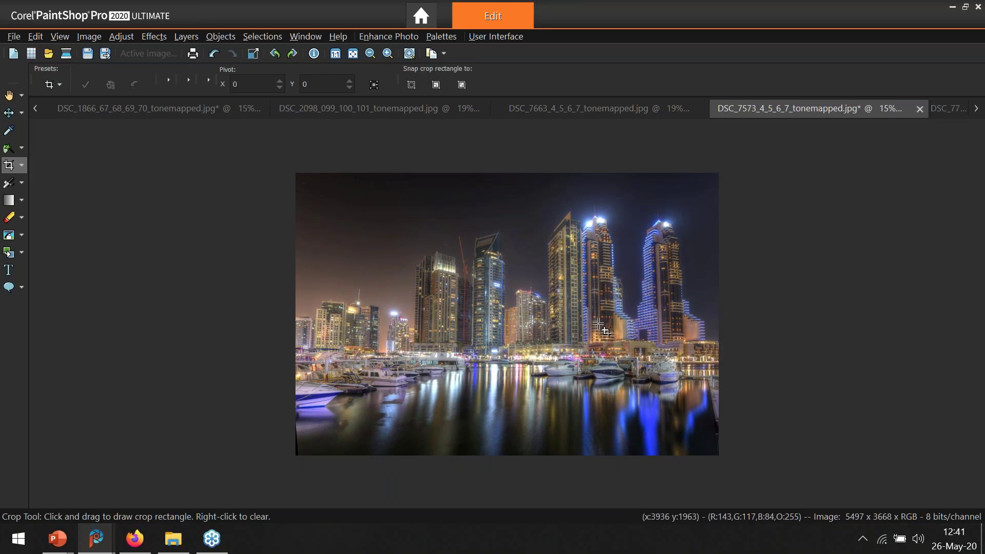
# Remove the red construction crane between the central towers with the Scratch Remover at width 100, covering its upper arm and its mast
pyautogui.scroll(1, 595, 330)
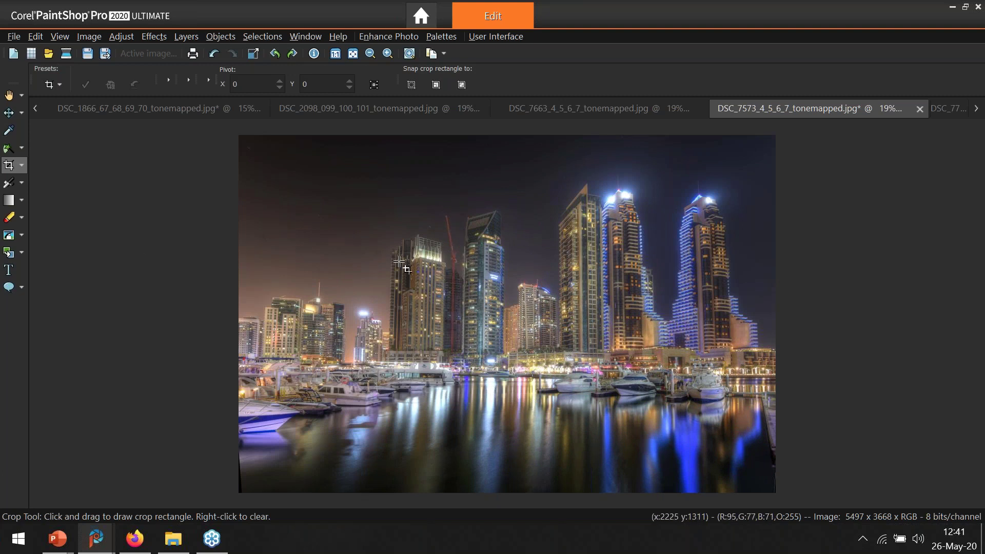
pyautogui.click(9, 236)
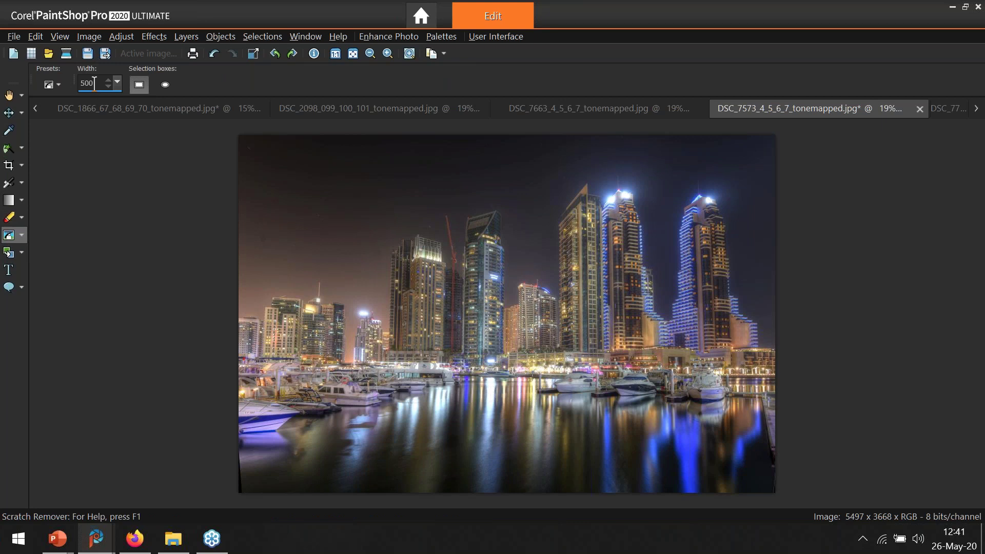
pyautogui.write('1')
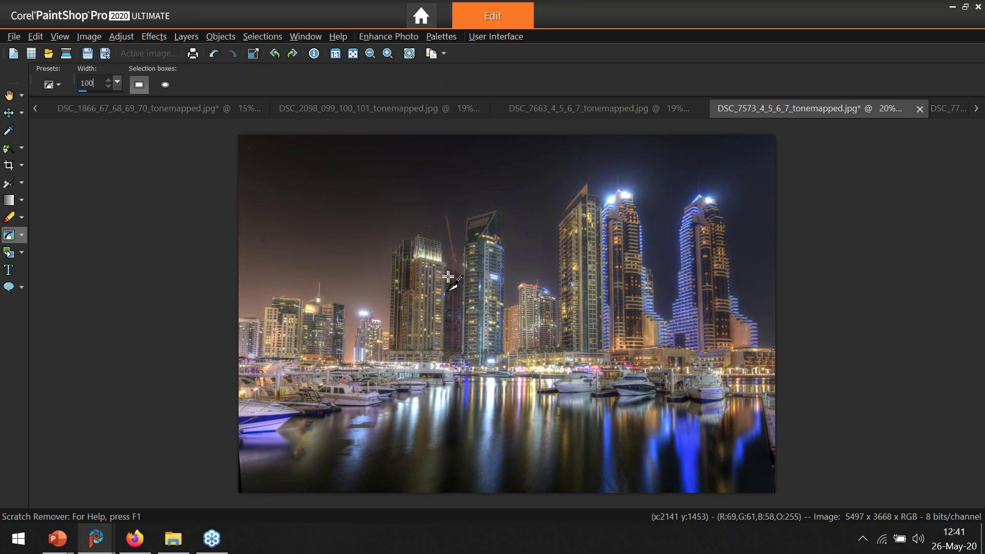
pyautogui.scroll(1, 449, 276)
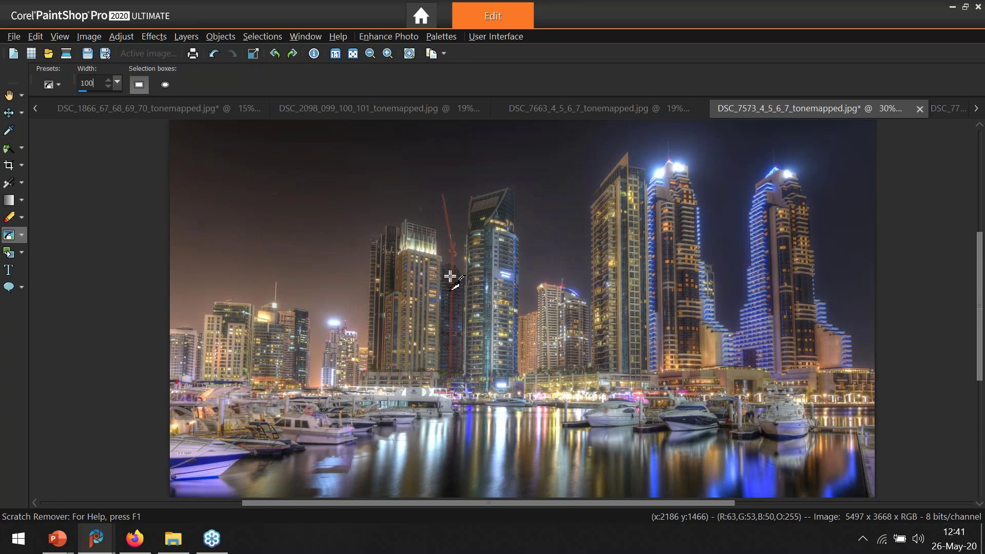
pyautogui.scroll(1, 452, 246)
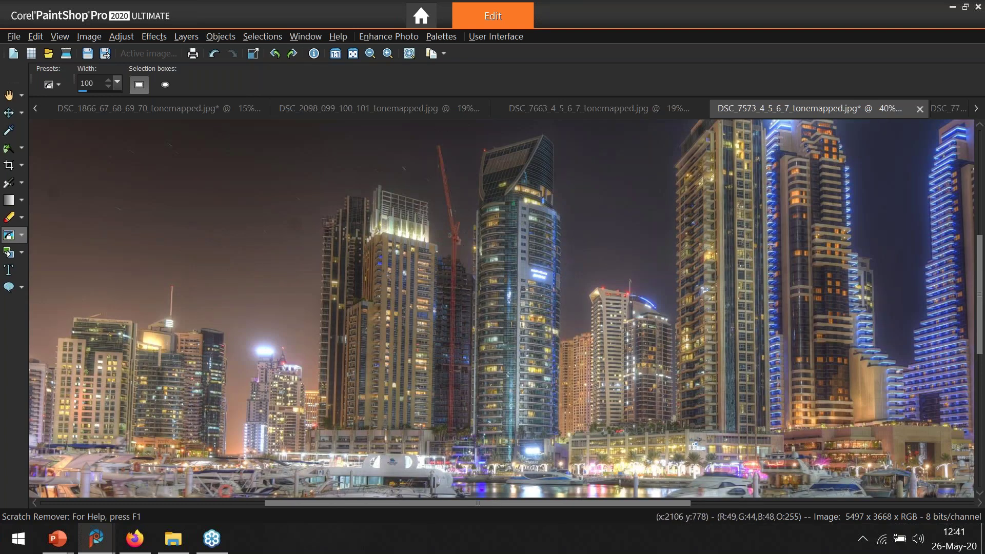
pyautogui.moveTo(437, 138); pyautogui.dragTo(459, 249)
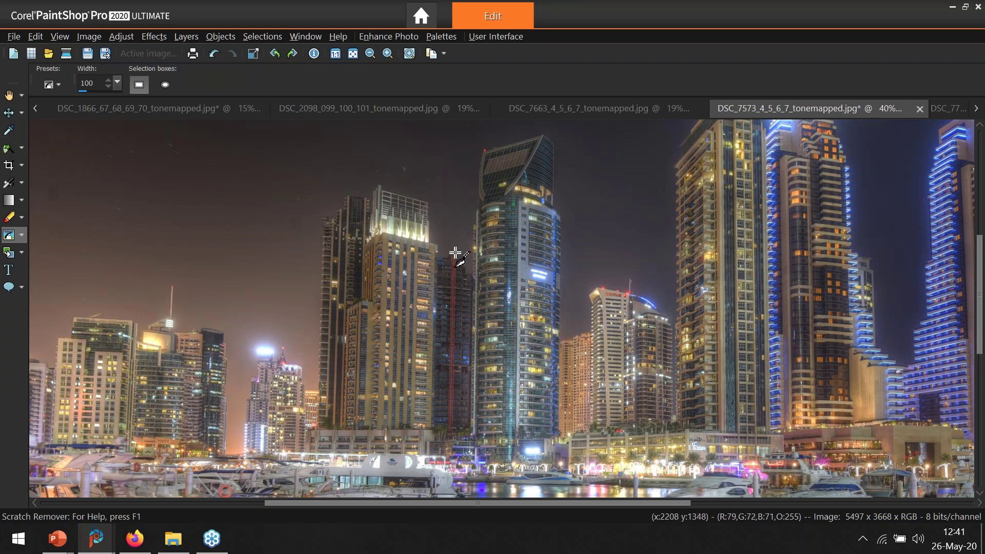
pyautogui.moveTo(455, 255); pyautogui.dragTo(452, 421)
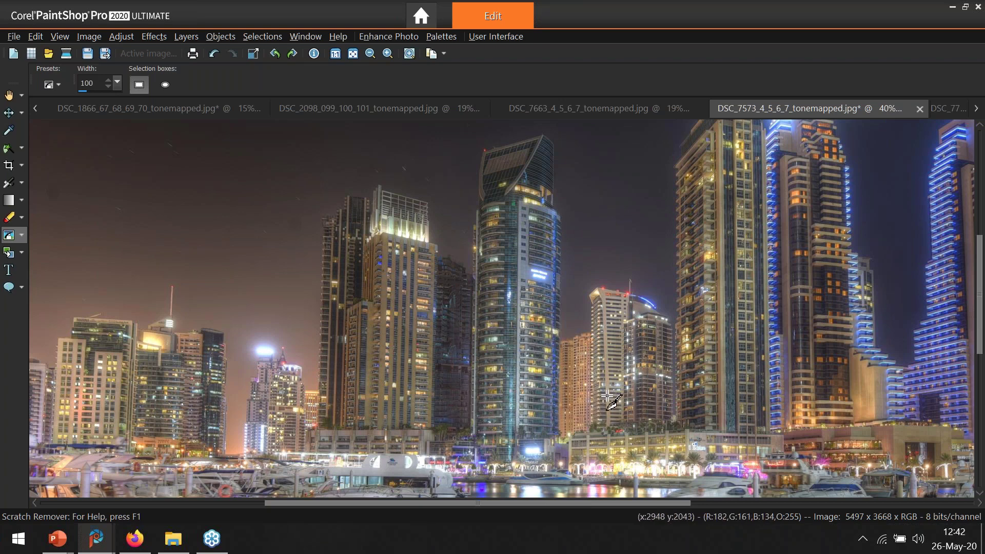
pyautogui.scroll(-2, 598, 386)
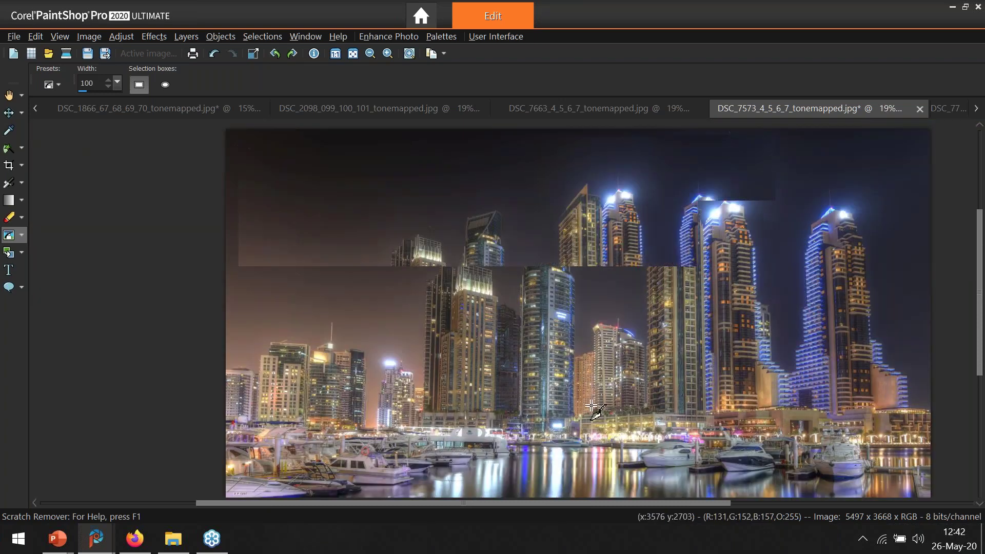
# Apply Local Tone Mapping with Strength 5 and Block Size 8 to the marina photo, comparing it with the preview turned off and on
pyautogui.click(127, 36)
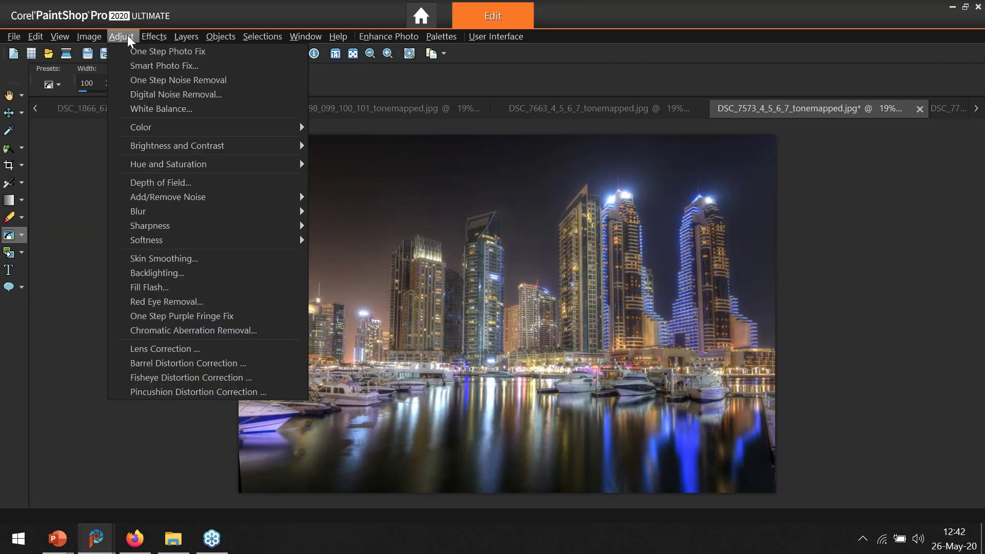
pyautogui.moveTo(181, 149)
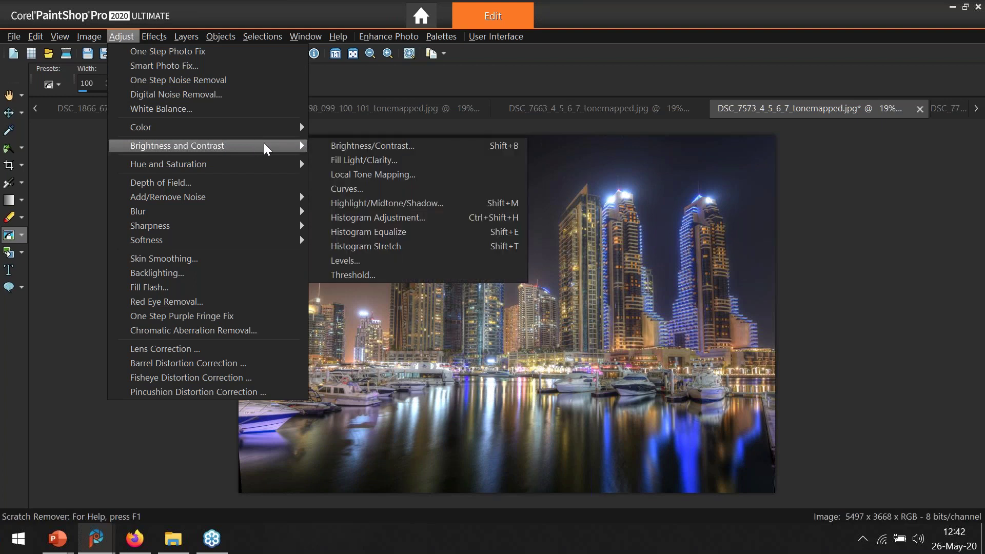
pyautogui.click(352, 174)
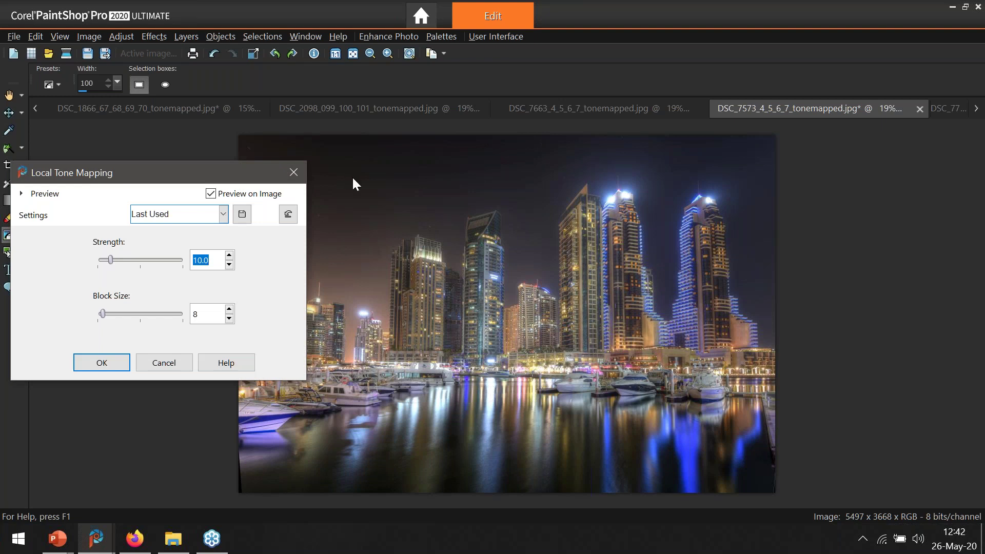
pyautogui.scroll(-1, 207, 263)
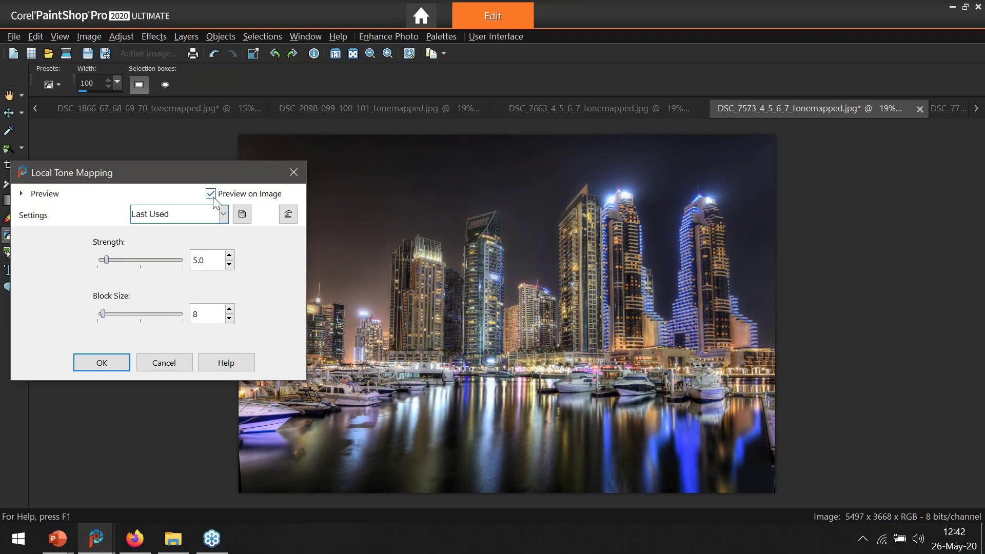
pyautogui.click(210, 194)
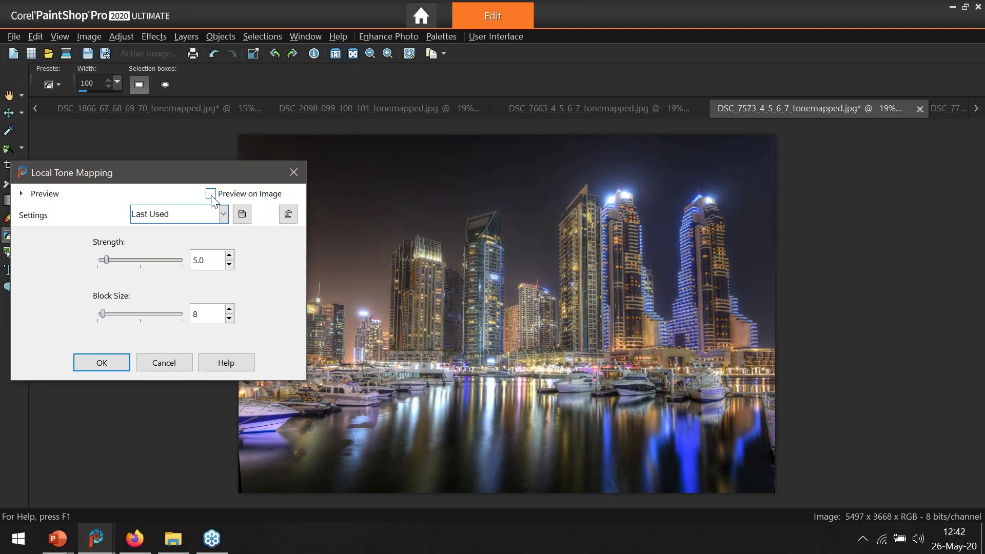
pyautogui.click(211, 195)
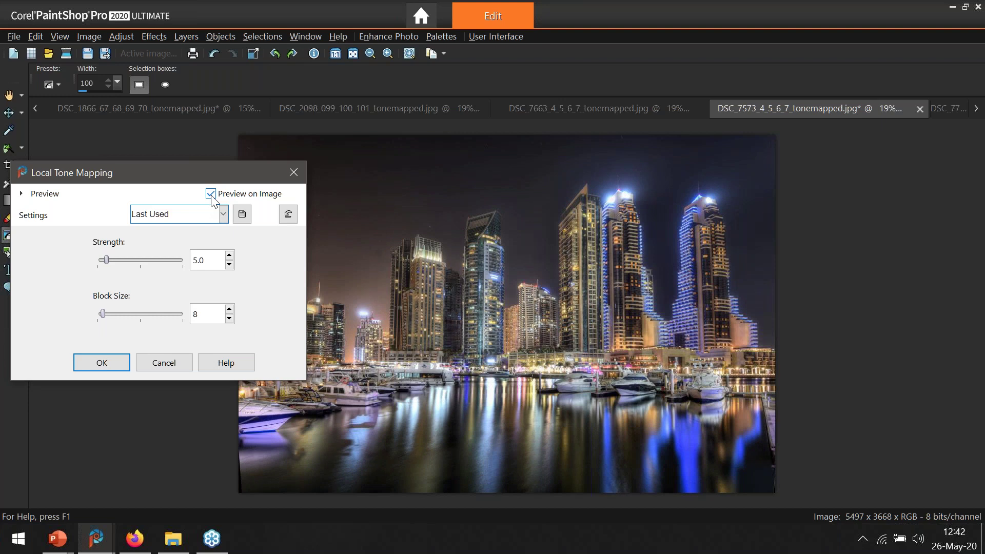
pyautogui.click(211, 195)
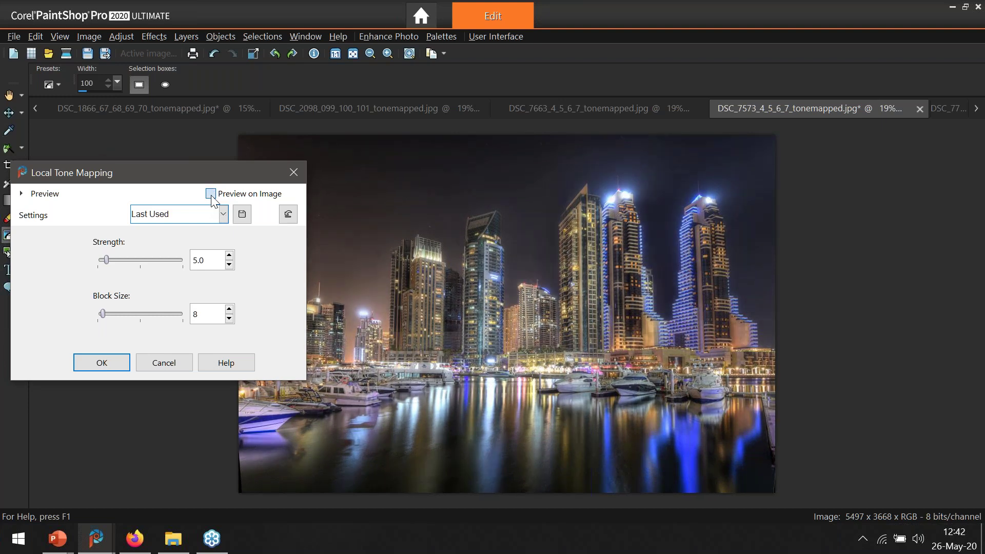
pyautogui.click(211, 195)
pyautogui.click(102, 363)
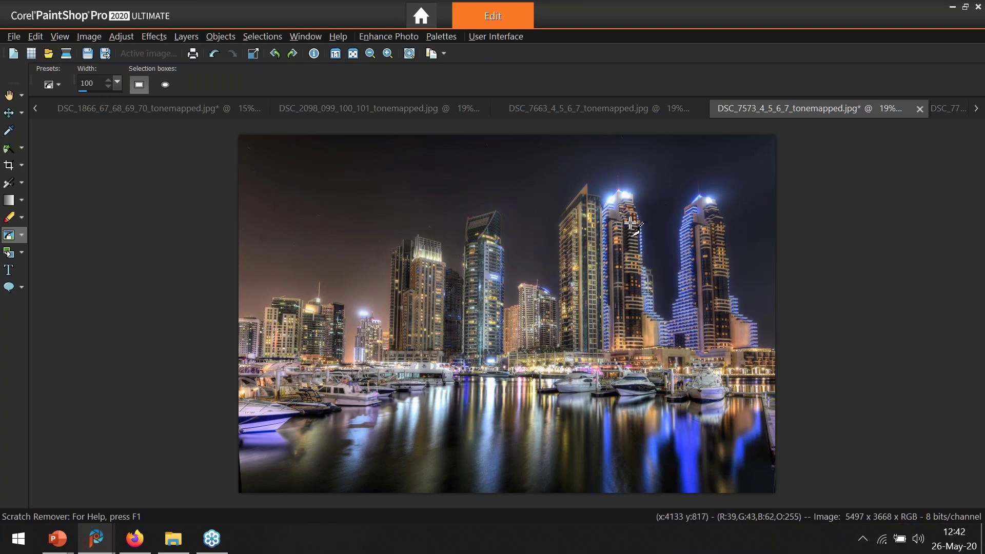
# Switch to the EMAAR tower photo DSC_7793_4_5_6_7_tonemapped.jpg
pyautogui.click(952, 106)
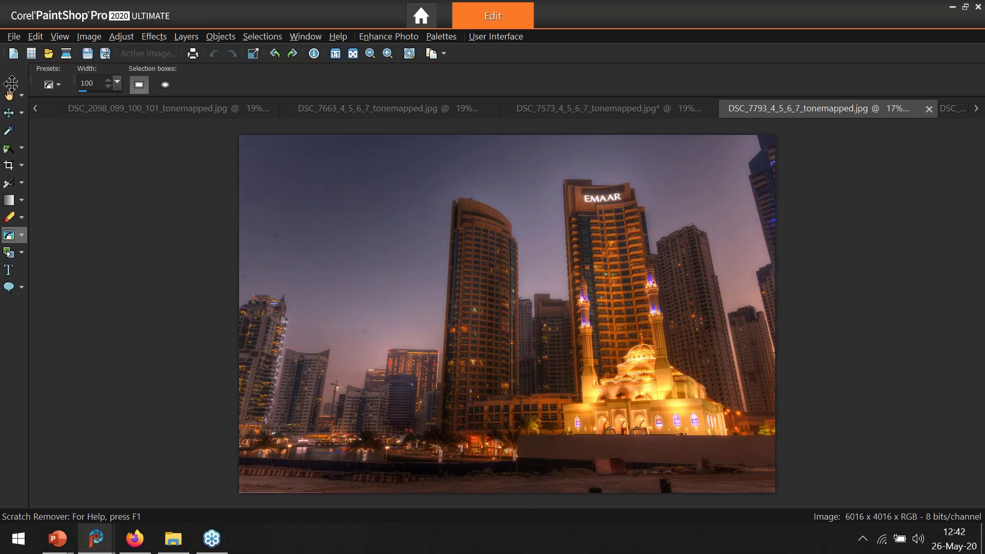
# Try a vertical perspective correction with distortion 10 followed by a crop to 5497 x 3668 pixels, and undo both
pyautogui.click(153, 36)
pyautogui.moveTo(206, 164)
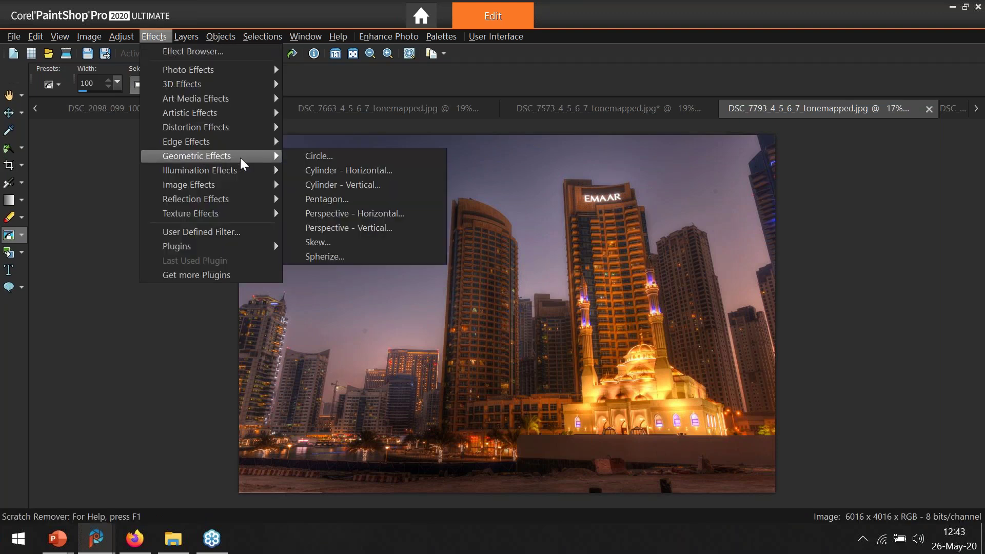
pyautogui.click(377, 234)
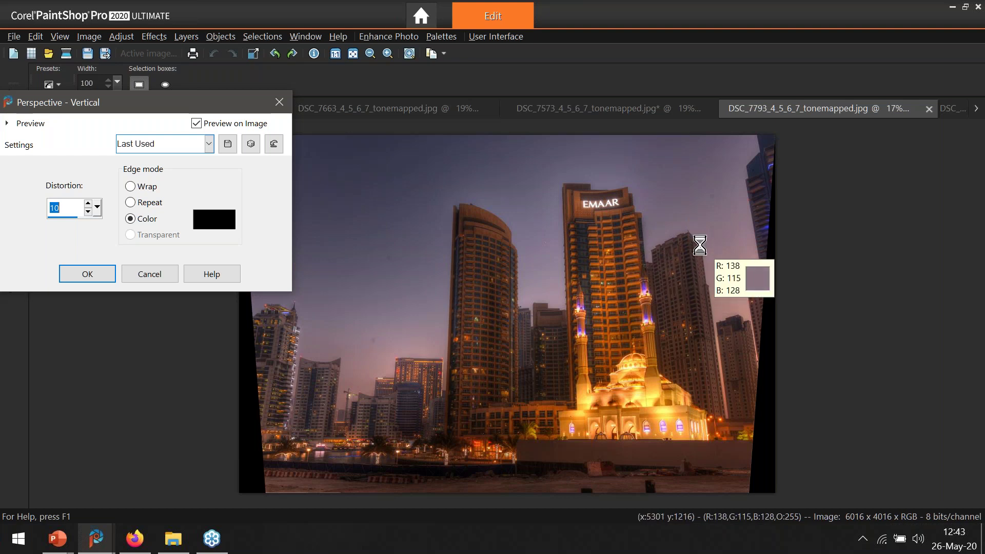
pyautogui.click(95, 275)
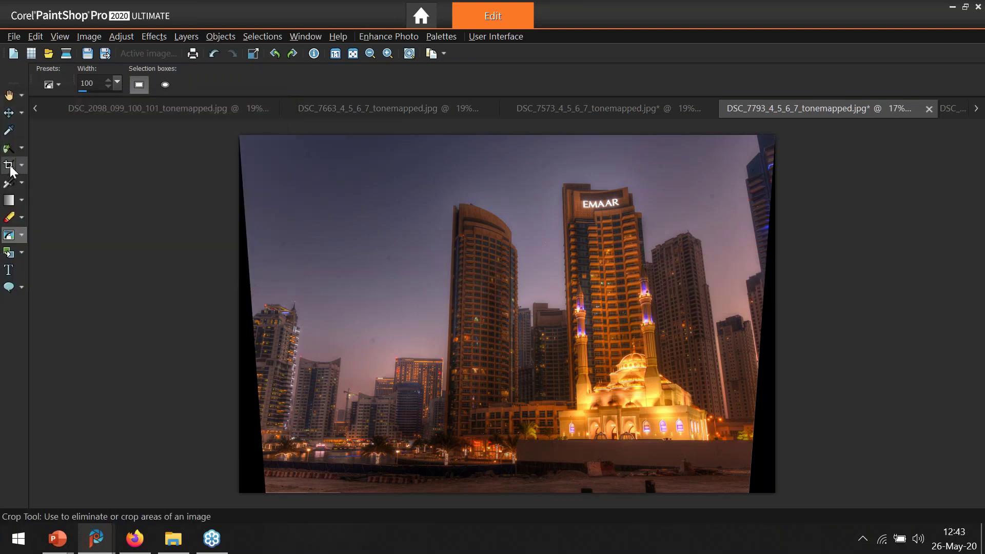
pyautogui.click(10, 166)
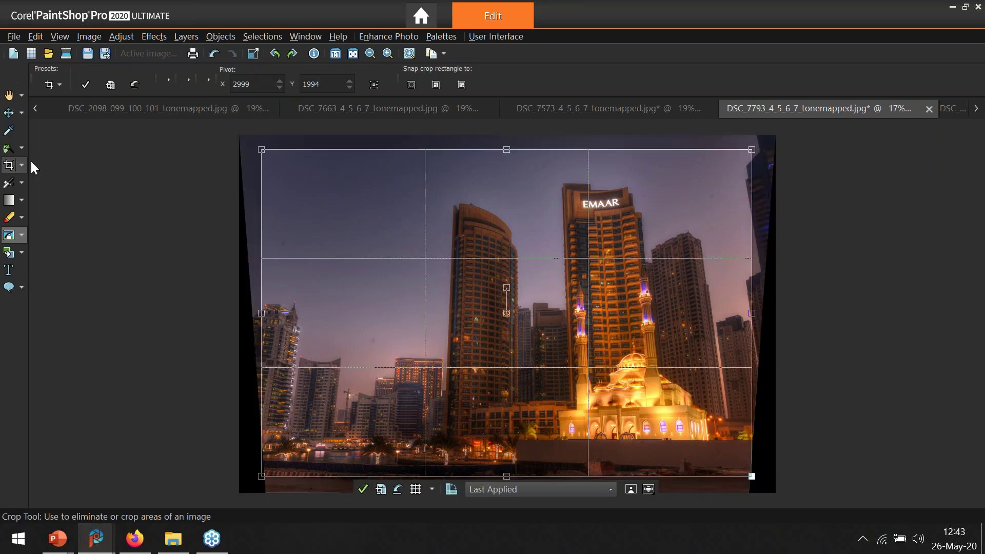
pyautogui.click(363, 488)
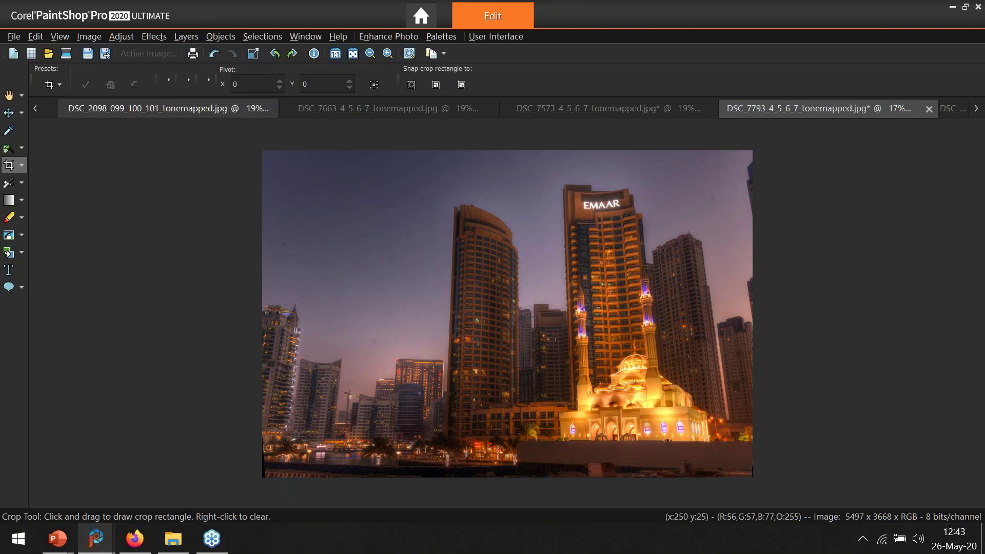
pyautogui.click(214, 52)
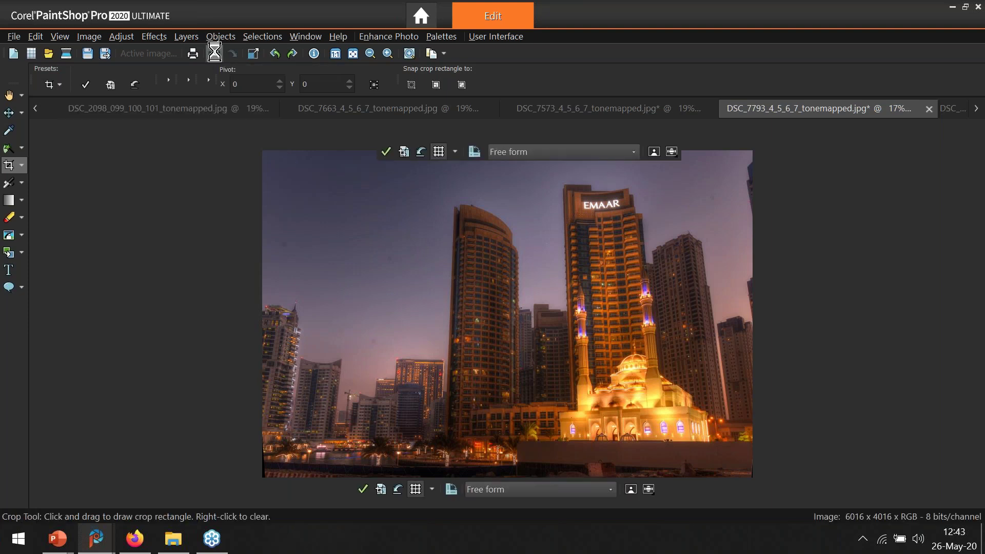
pyautogui.click(215, 52)
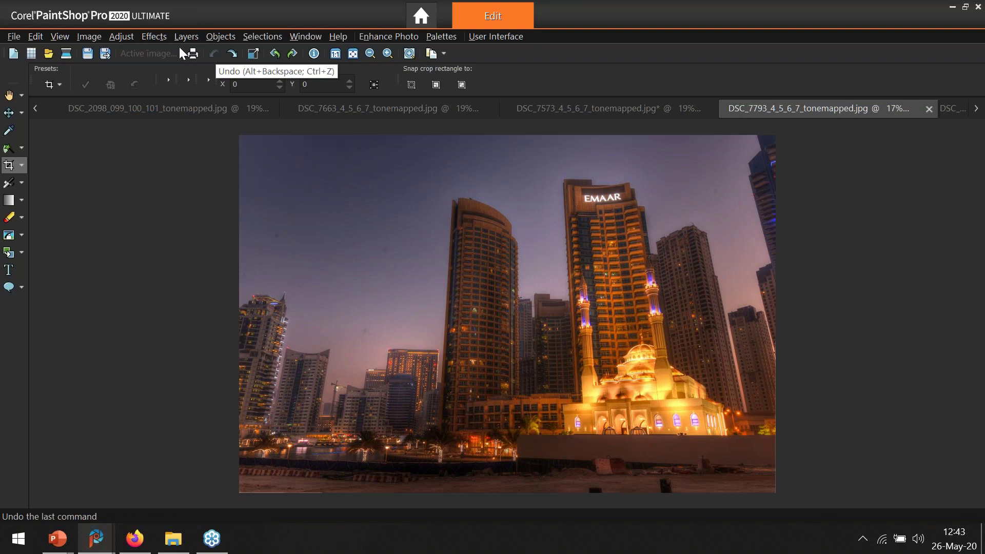
# Apply a vertical perspective correction with distortion 15 and a black colour edge mode to the EMAAR tower photo
pyautogui.click(154, 37)
pyautogui.moveTo(233, 204)
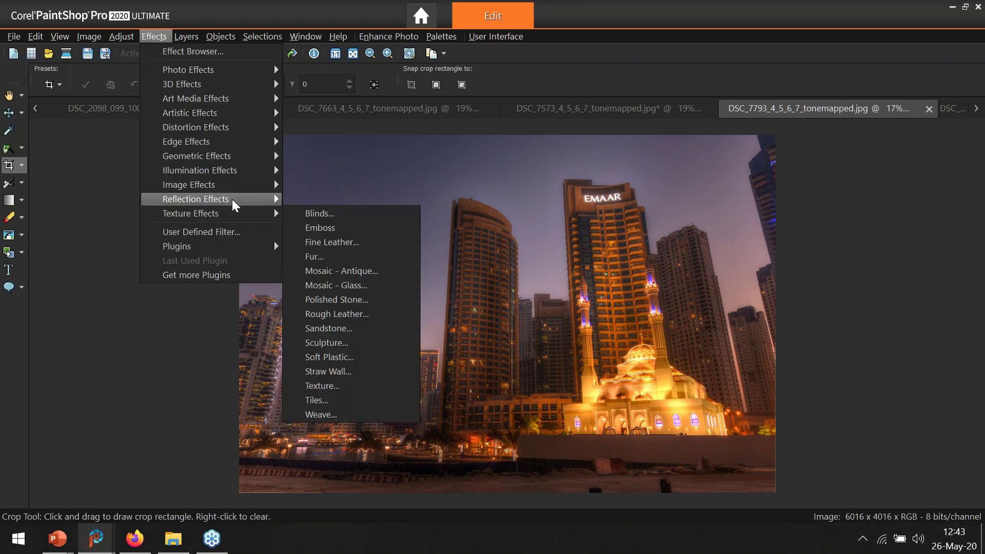
pyautogui.moveTo(230, 159)
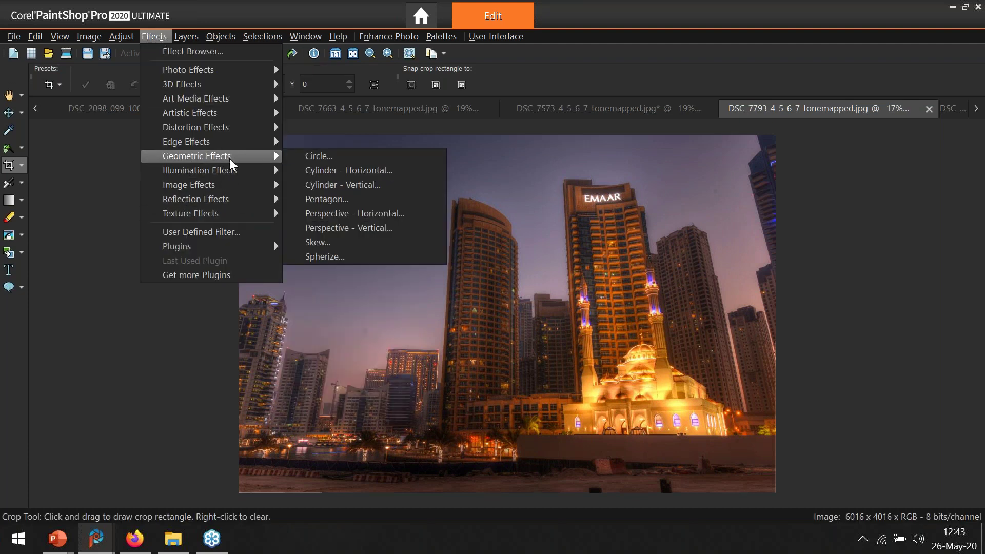
pyautogui.click(389, 231)
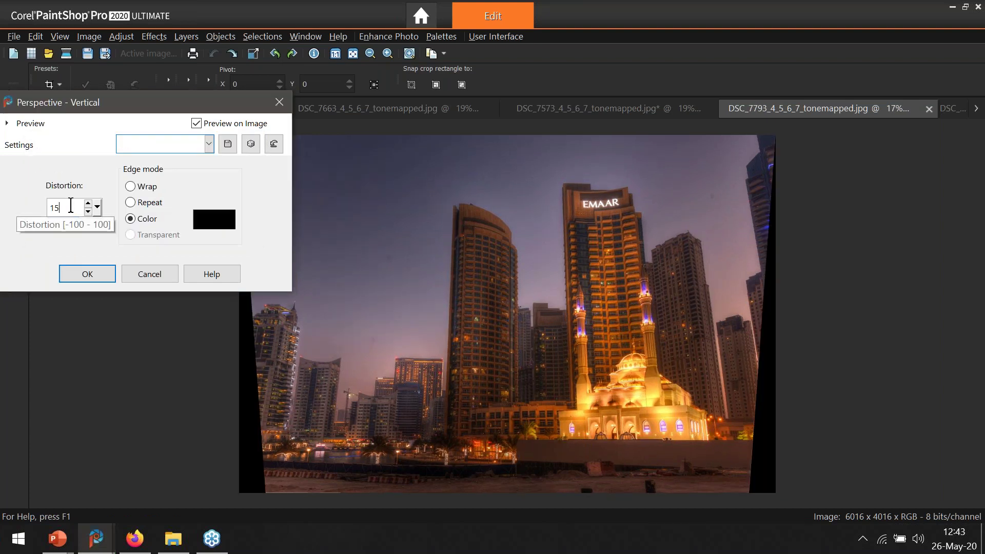
pyautogui.click(87, 274)
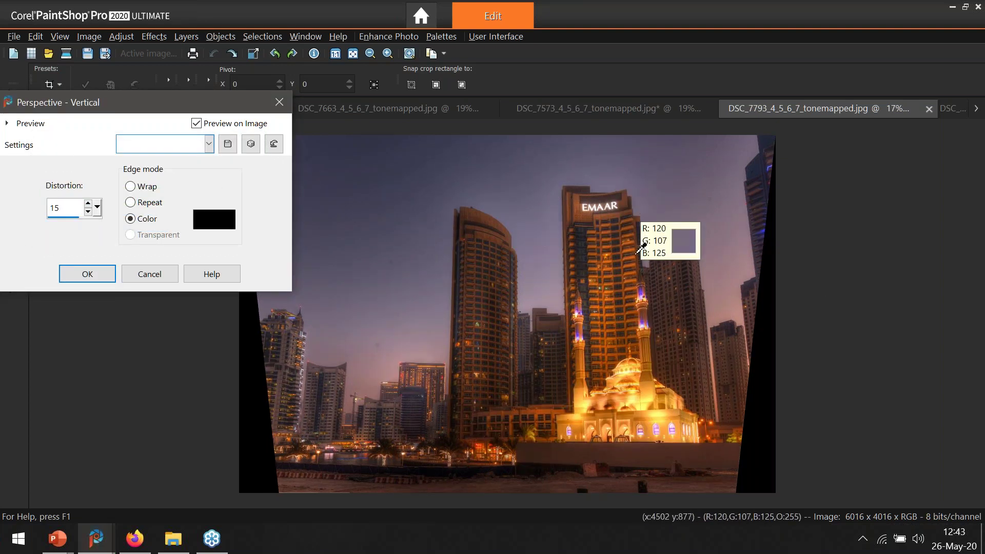
pyautogui.click(98, 277)
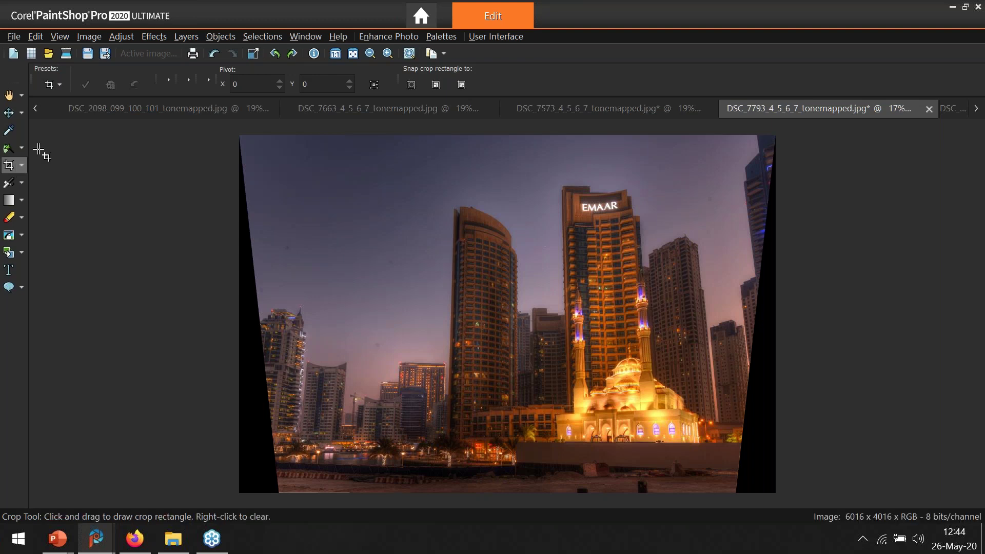
# Crop the EMAAR tower photo to about 5168 x 3448 pixels, trimming the black wedges along its sides
pyautogui.click(9, 95)
pyautogui.click(9, 165)
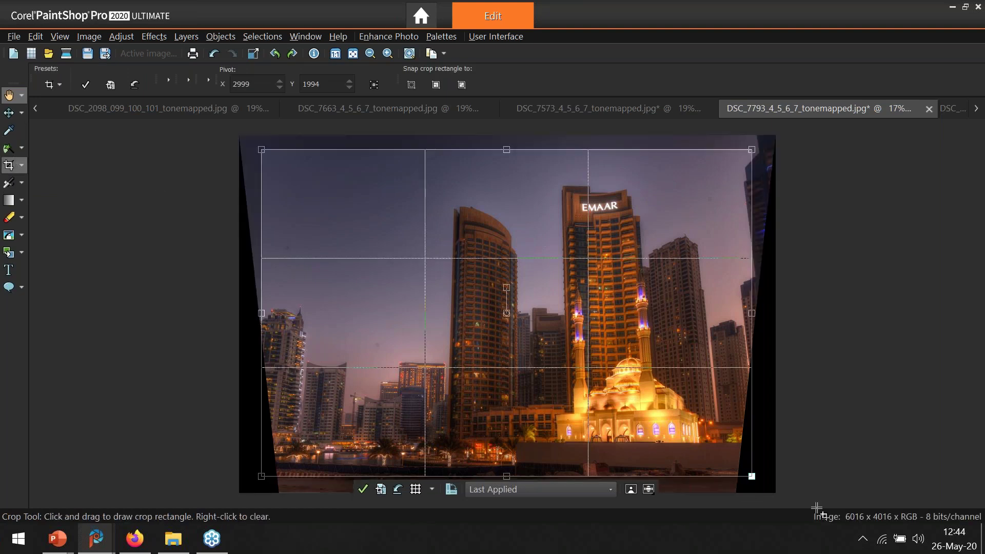
pyautogui.moveTo(751, 476); pyautogui.dragTo(740, 468)
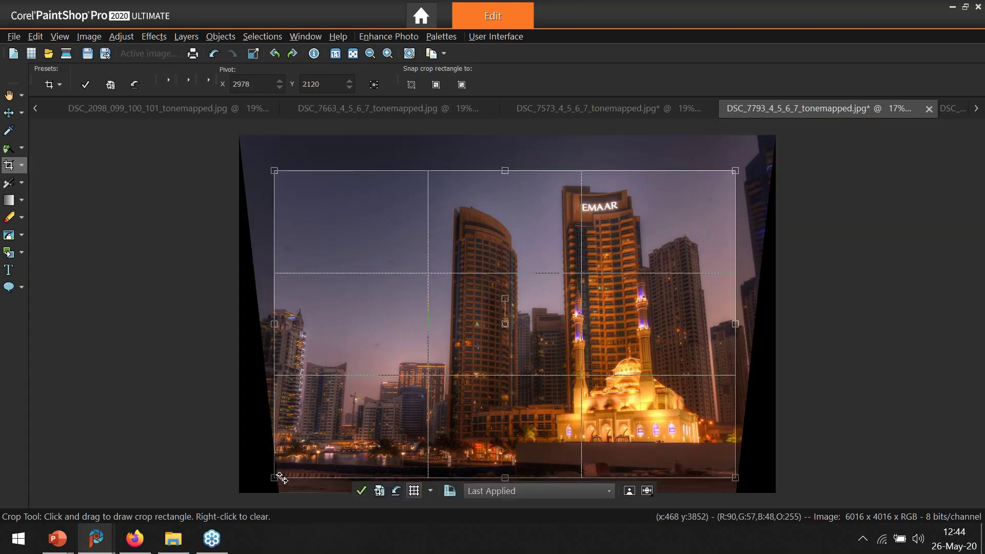
pyautogui.click(362, 487)
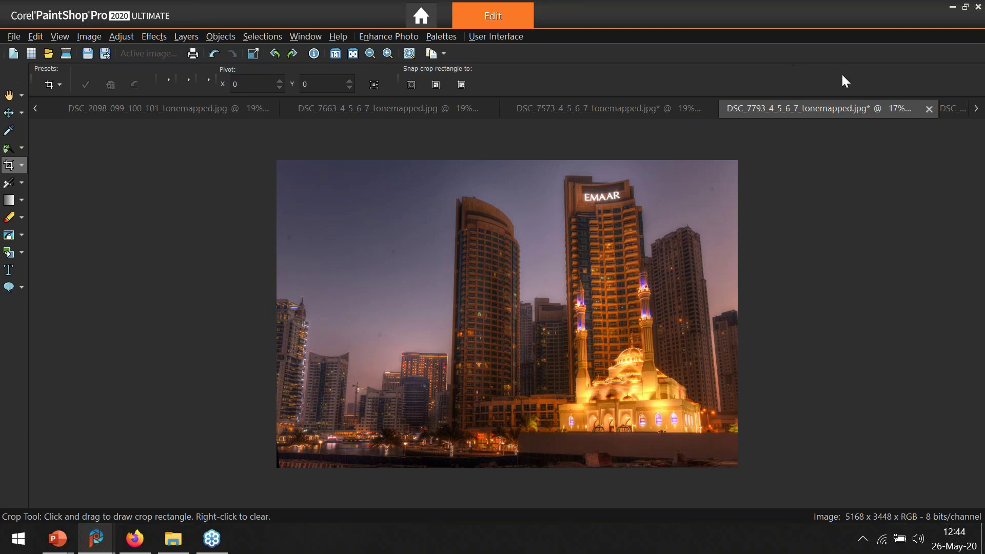
# Switch to the waterfront skyline photo DSC_7663_4_5_6_7_tonemapped.jpg and activate the Pan tool
pyautogui.click(600, 108)
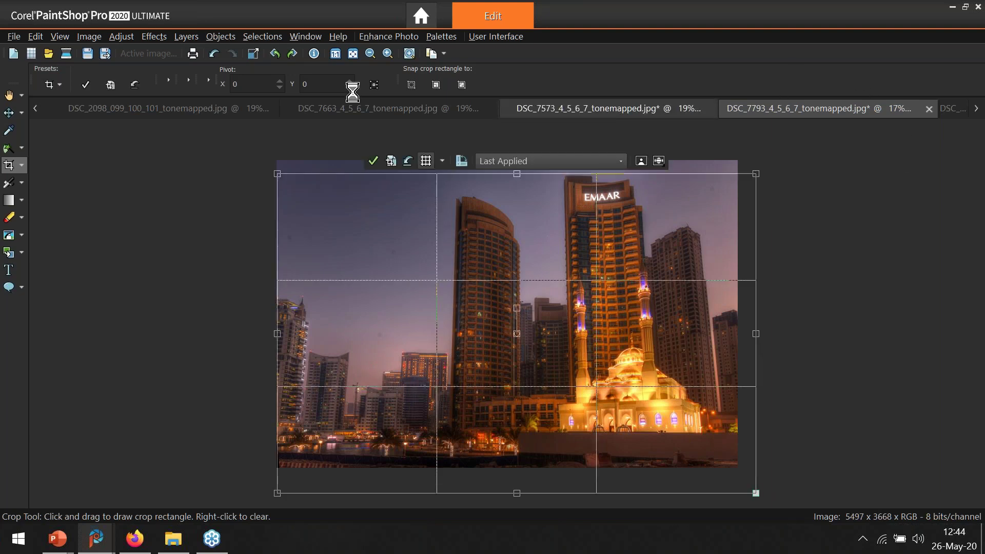
pyautogui.click(356, 108)
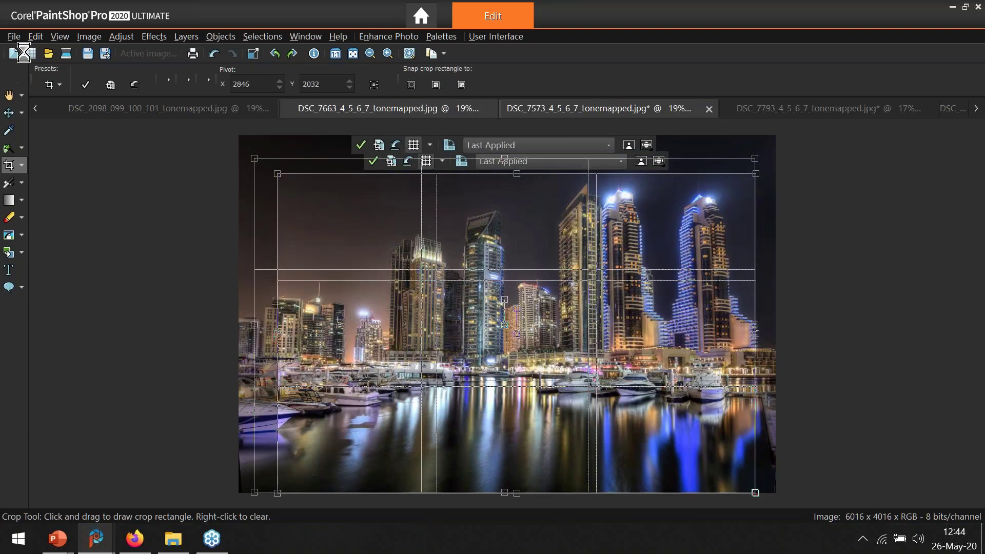
pyautogui.click(7, 98)
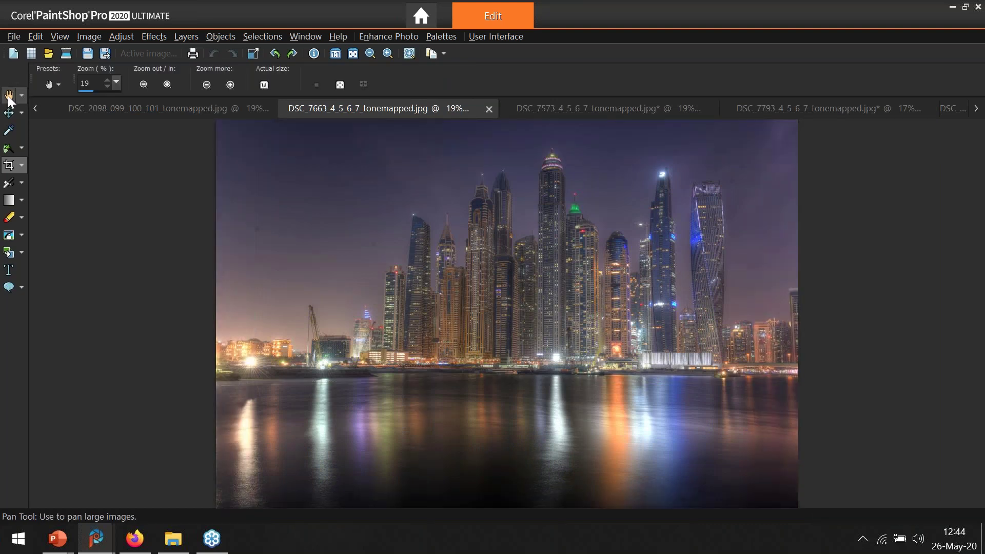
# Apply a vertical perspective correction with distortion 5 and a black colour edge mode to the waterfront skyline photo
pyautogui.scroll(-1, 608, 322)
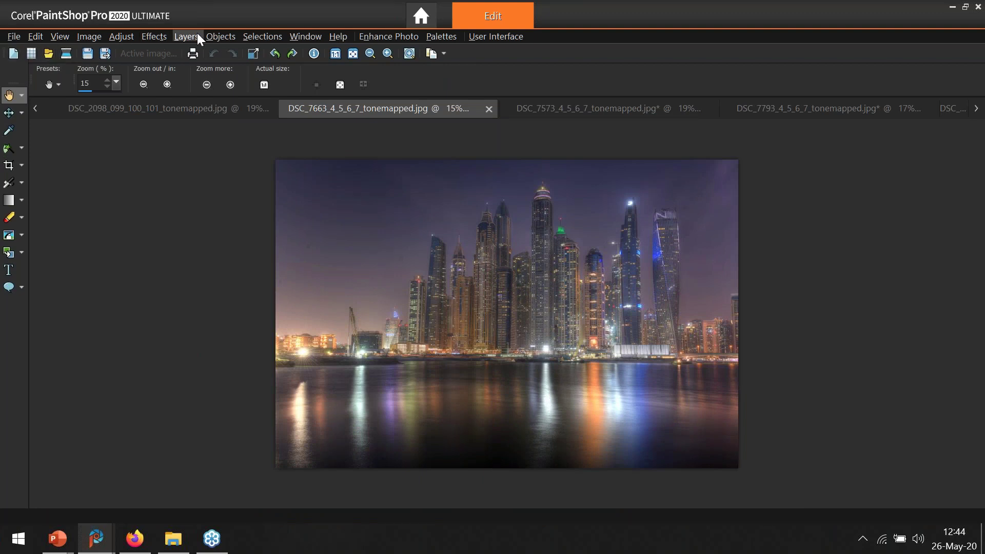
pyautogui.click(159, 38)
pyautogui.moveTo(205, 156)
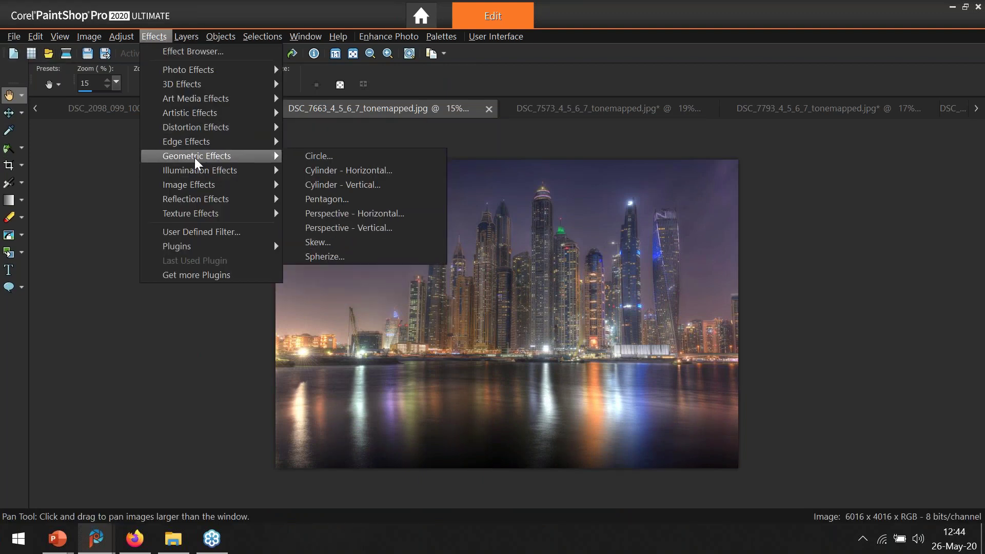
pyautogui.click(393, 229)
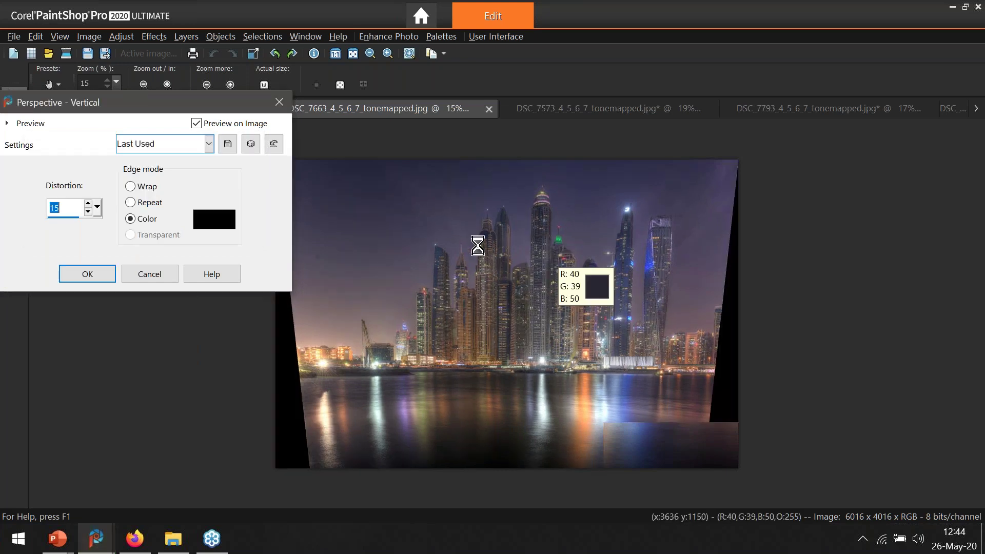
pyautogui.write('24')
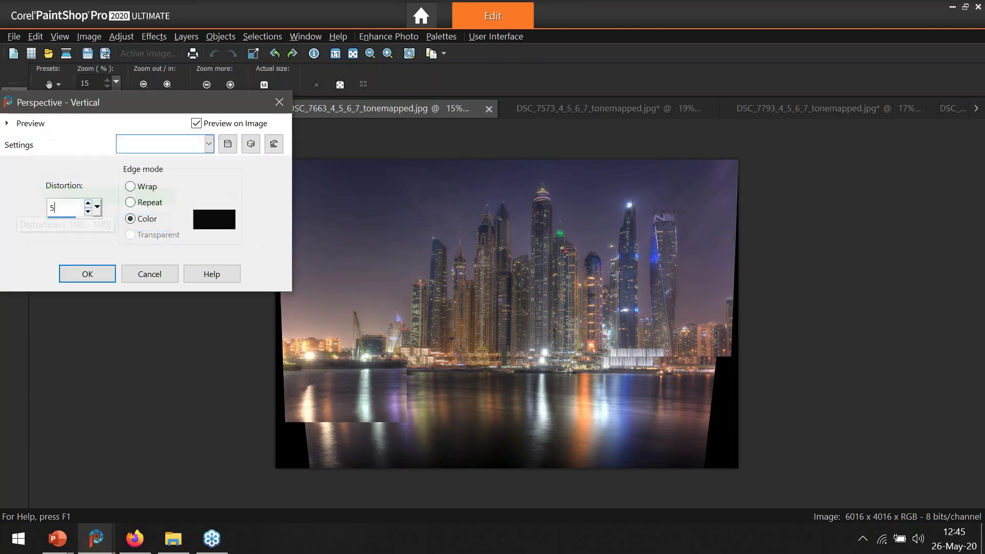
pyautogui.write('5')
pyautogui.click(94, 275)
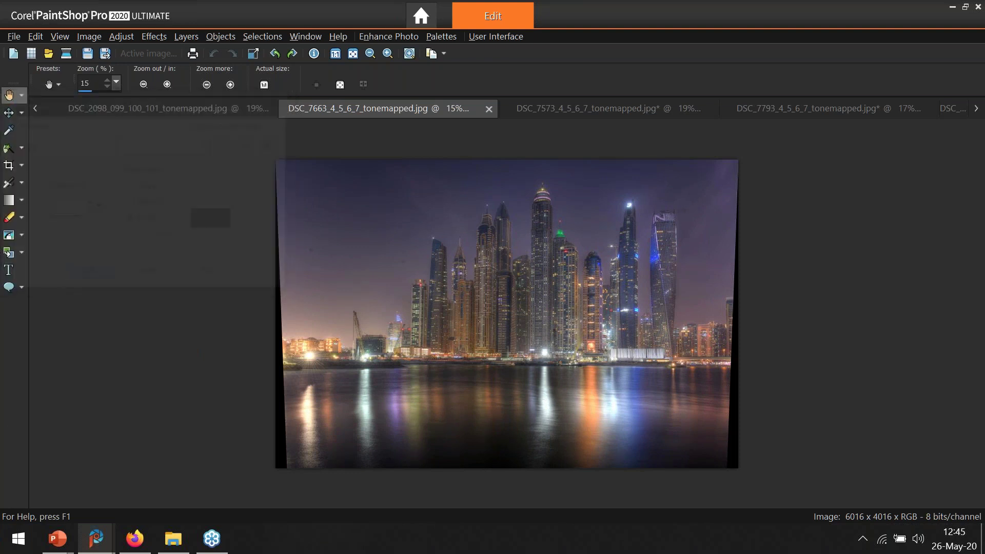
# Crop the skyline photo to 5456 x 3641 pixels, trimming the black wedges along its sides
pyautogui.click(9, 167)
pyautogui.moveTo(531, 349)
pyautogui.mouseDown()
pyautogui.moveTo(528, 319)
pyautogui.moveTo(539, 318)
pyautogui.mouseUp()
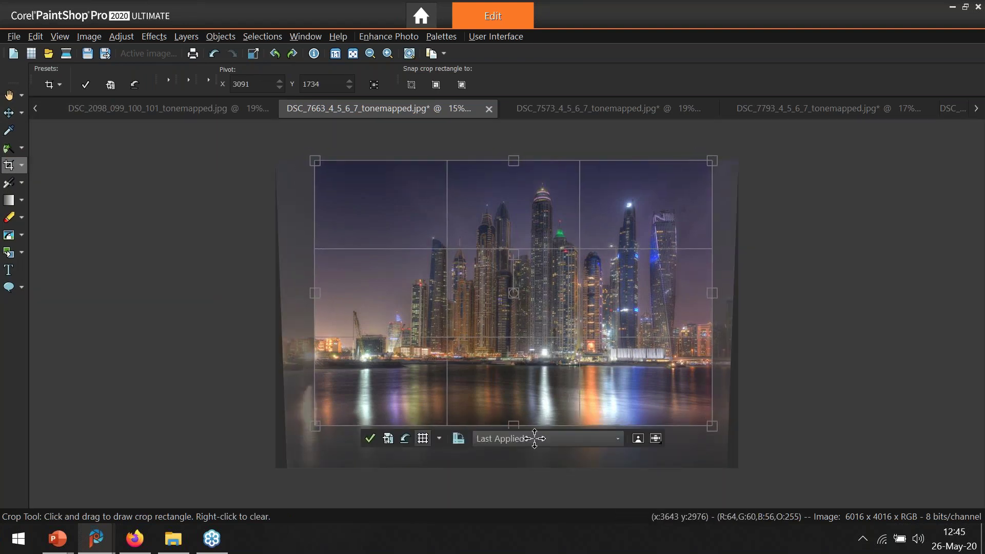
pyautogui.moveTo(514, 426); pyautogui.dragTo(512, 440)
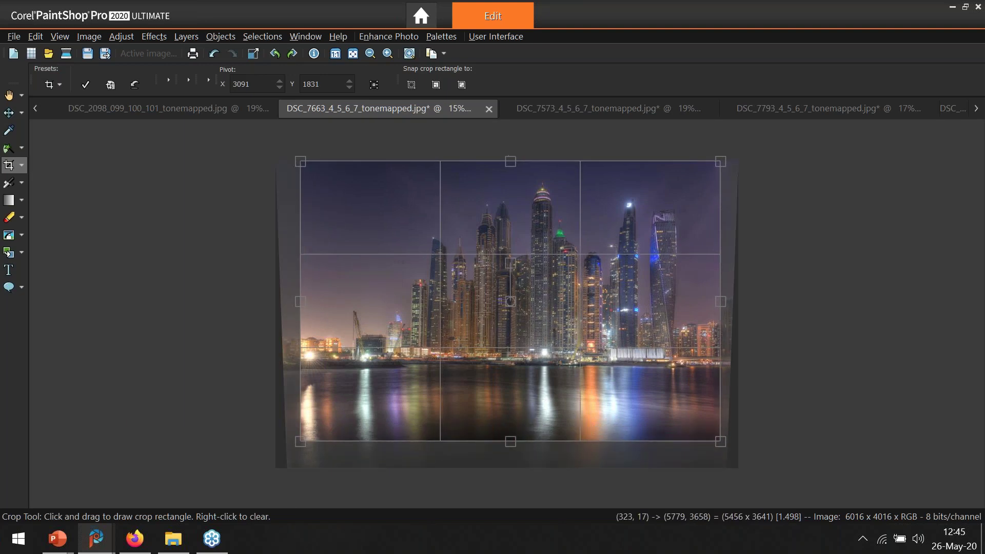
pyautogui.moveTo(518, 401); pyautogui.dragTo(518, 402)
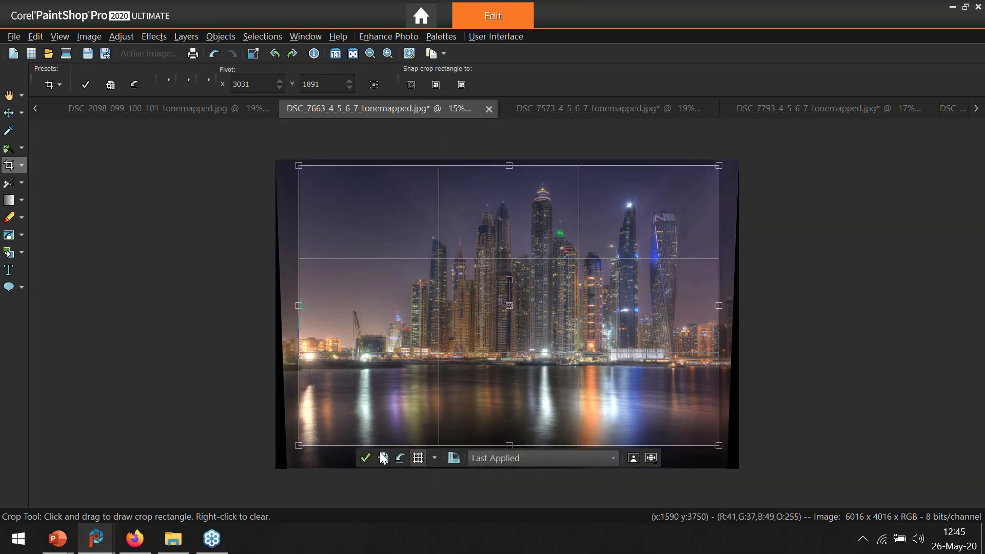
pyautogui.click(367, 457)
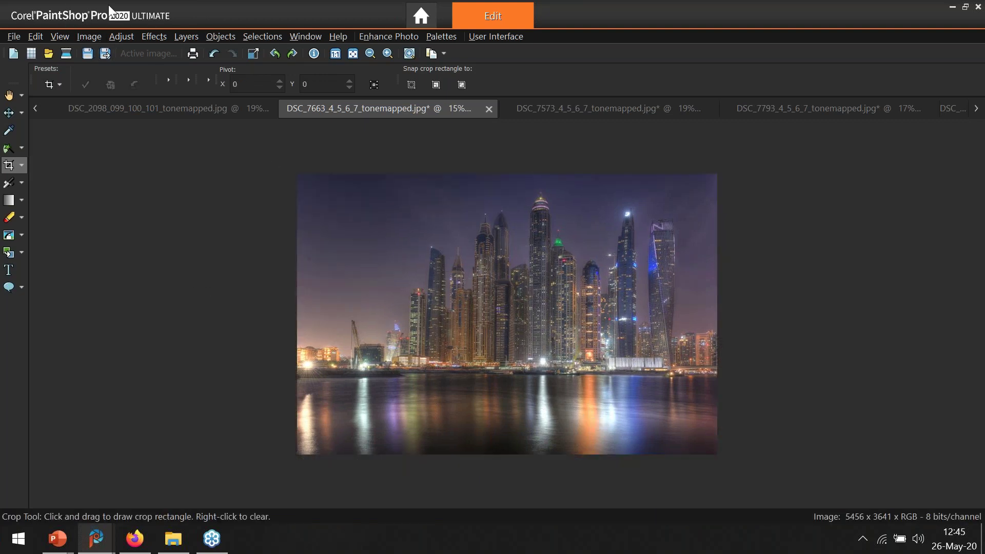
# Apply Local Tone Mapping with strength 10 and block size 8 to the skyline photo
pyautogui.click(151, 37)
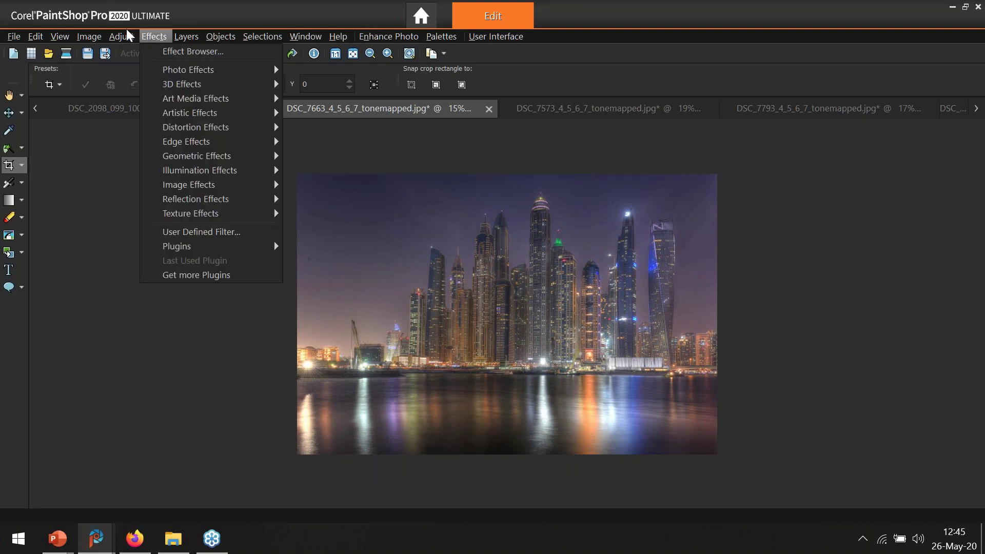
pyautogui.moveTo(123, 39)
pyautogui.moveTo(171, 152)
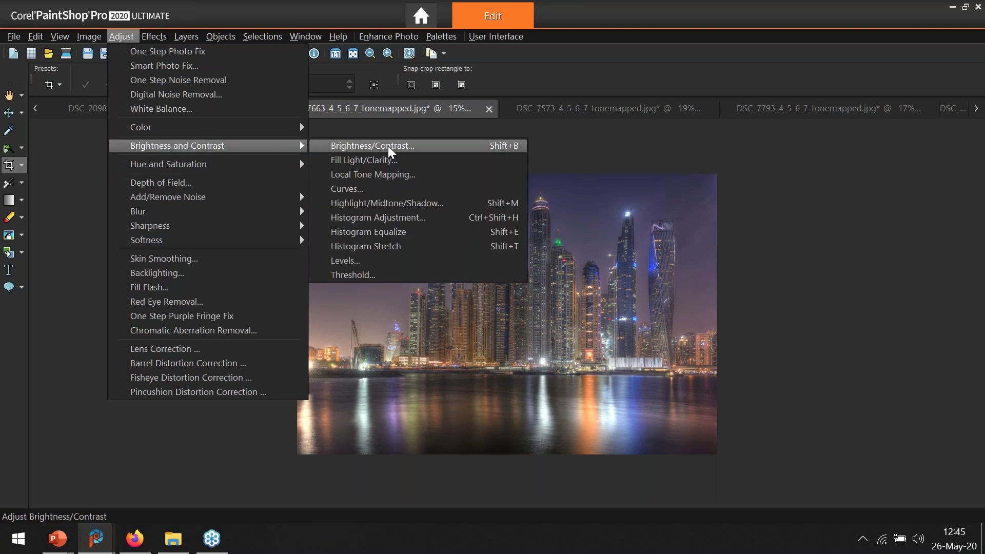
pyautogui.click(394, 173)
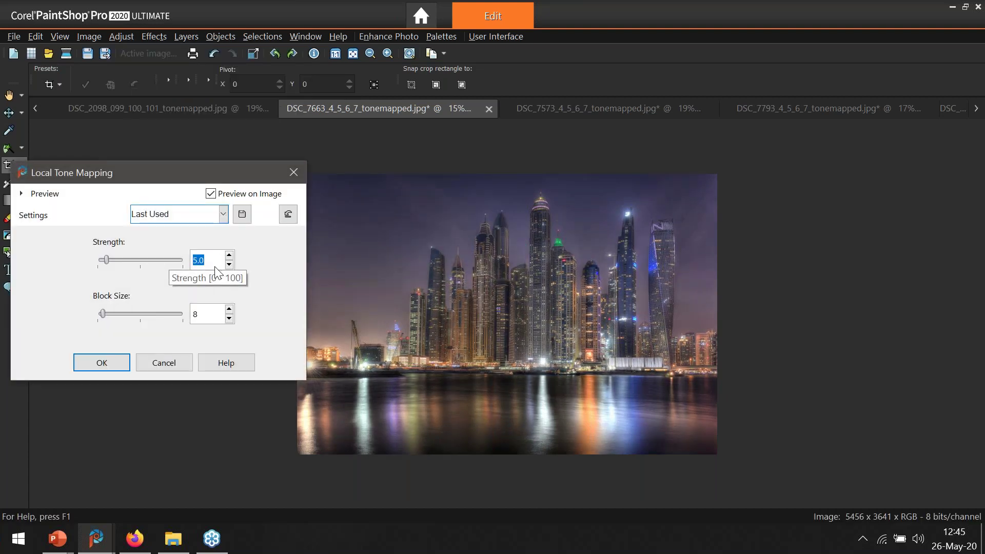
pyautogui.write('16.0')
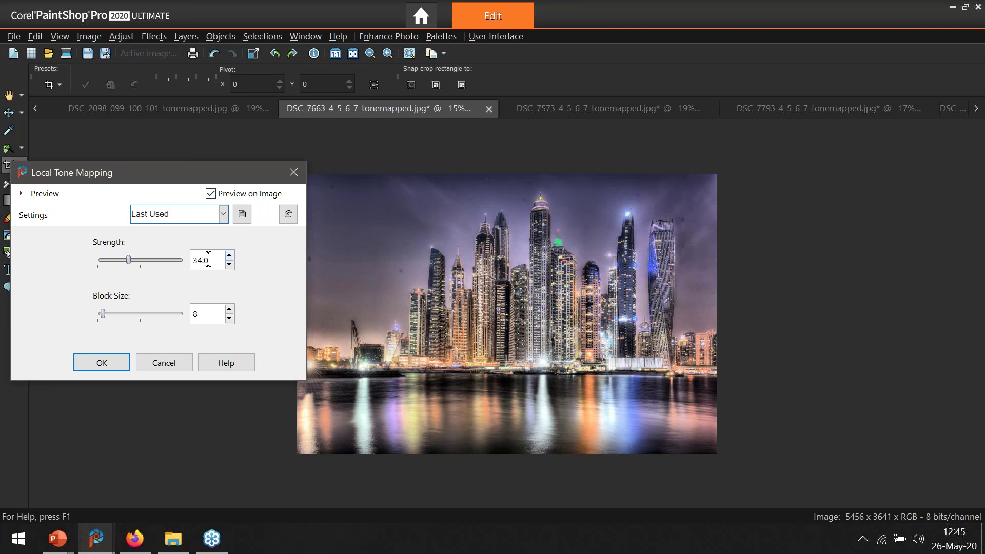
pyautogui.scroll(-7, 209, 260)
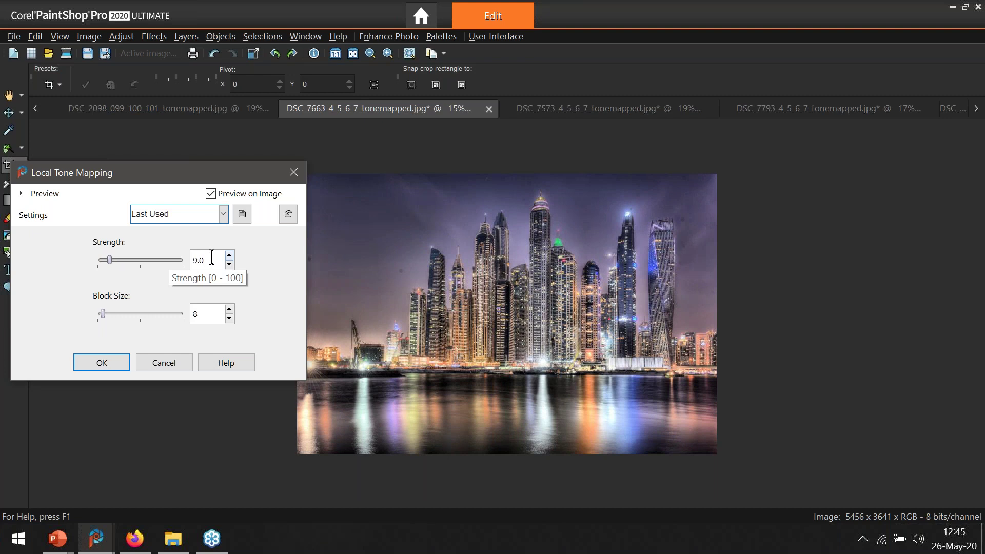
pyautogui.scroll(-3, 211, 257)
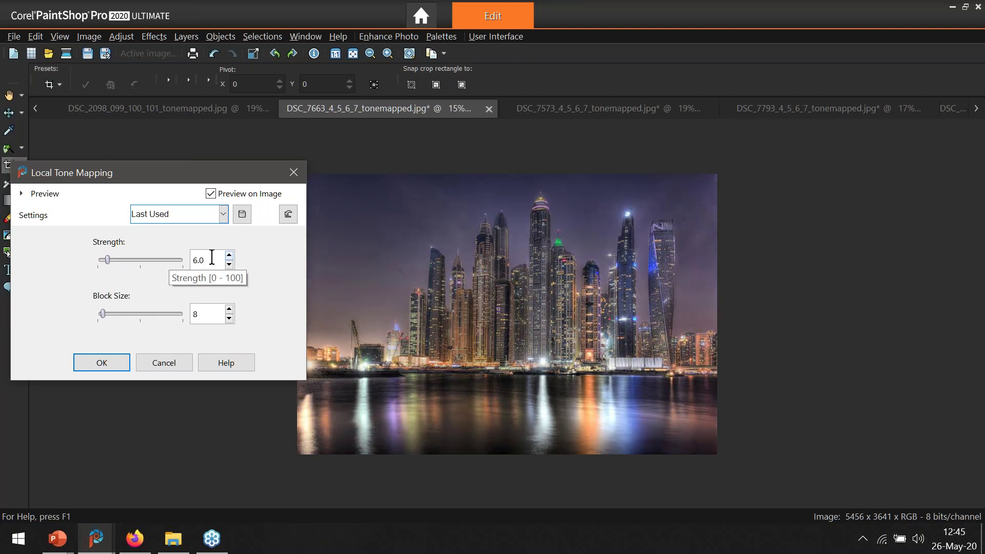
pyautogui.scroll(1, 212, 258)
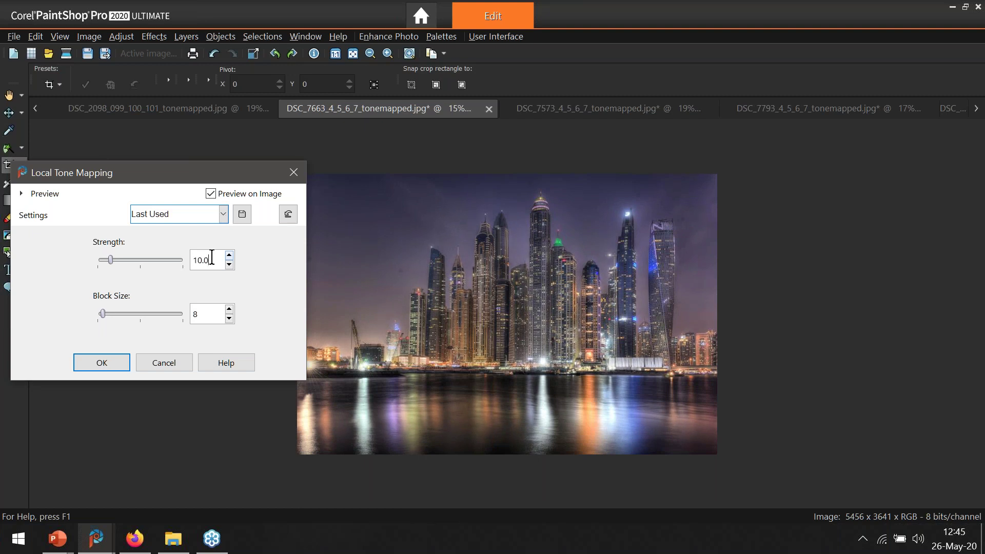
pyautogui.click(121, 361)
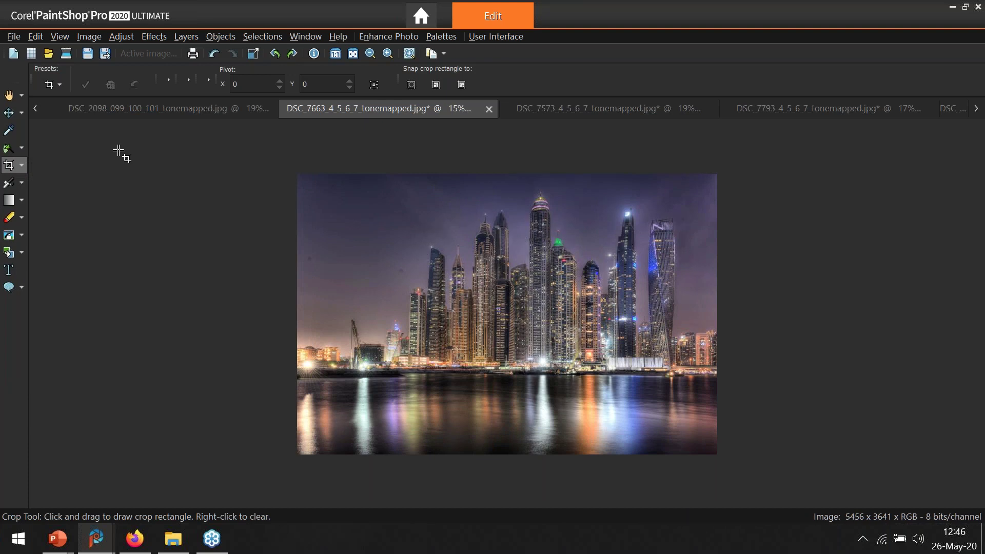
# Adjust the skyline photo's brightness to 5 and contrast to 15 in linear mode
pyautogui.click(124, 37)
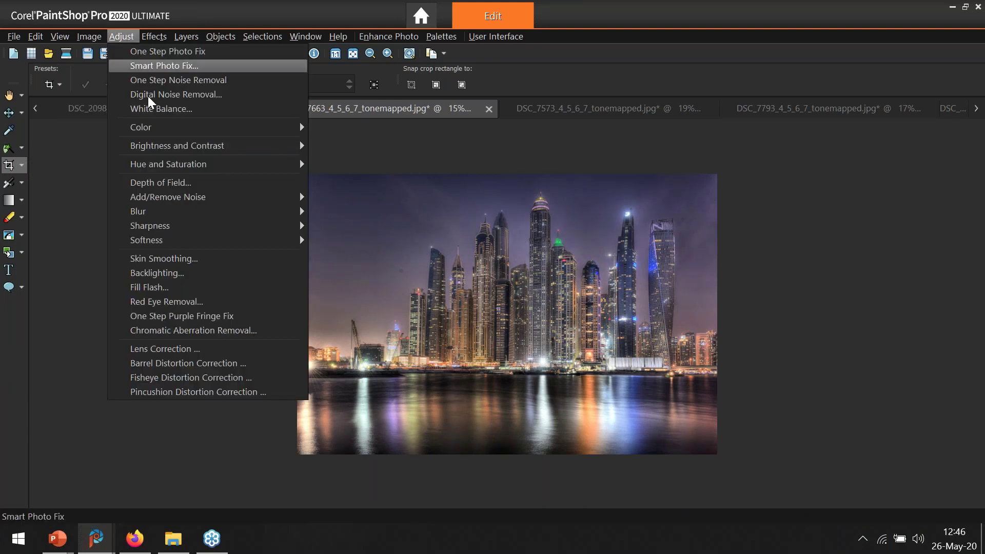
pyautogui.click(367, 146)
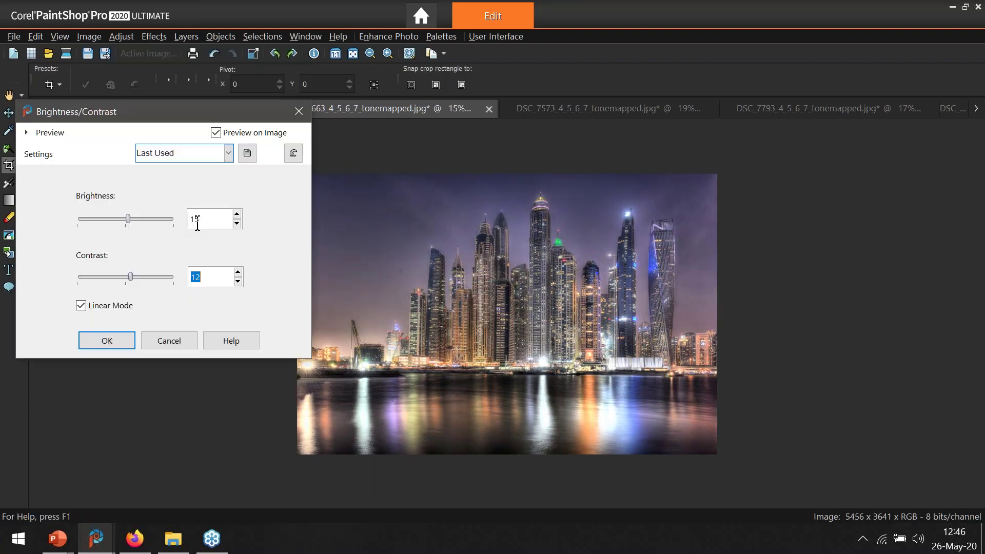
pyautogui.scroll(-5, 205, 224)
pyautogui.scroll(-4, 213, 275)
pyautogui.click(102, 341)
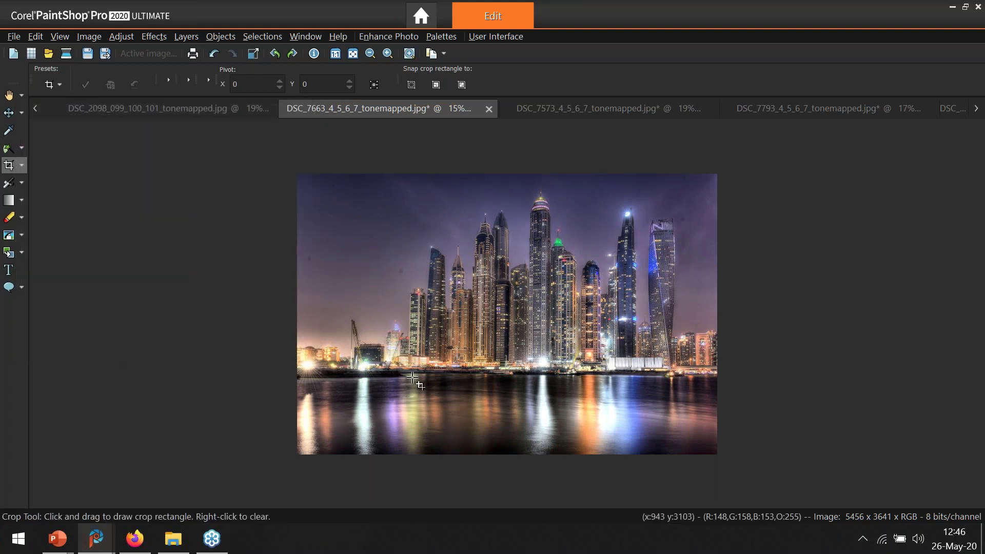
# Inspect the skyline photo up close and compare it before and after the tone edits by undoing and redoing them
pyautogui.scroll(1, 542, 285)
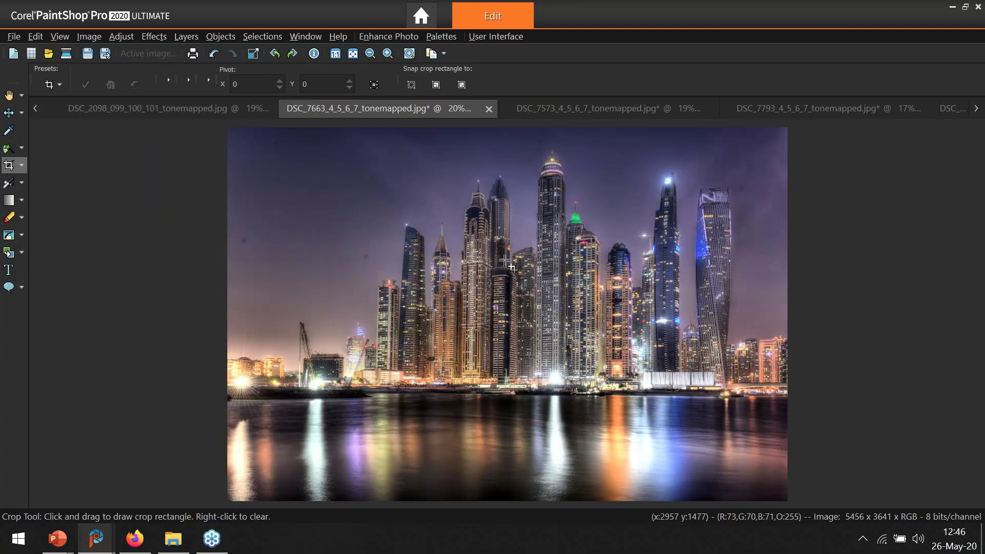
pyautogui.scroll(1, 387, 297)
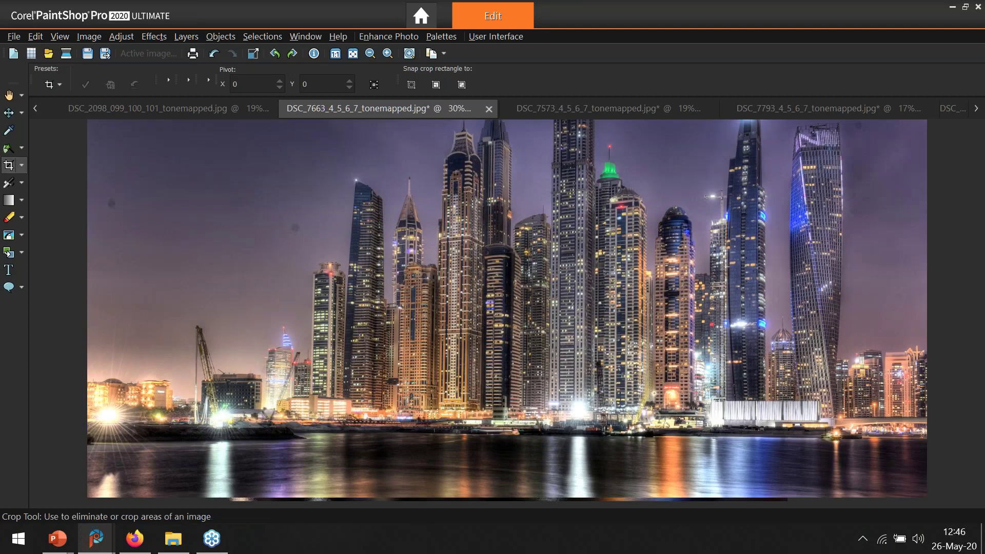
pyautogui.scroll(-1, 607, 262)
pyautogui.scroll(-1, 608, 262)
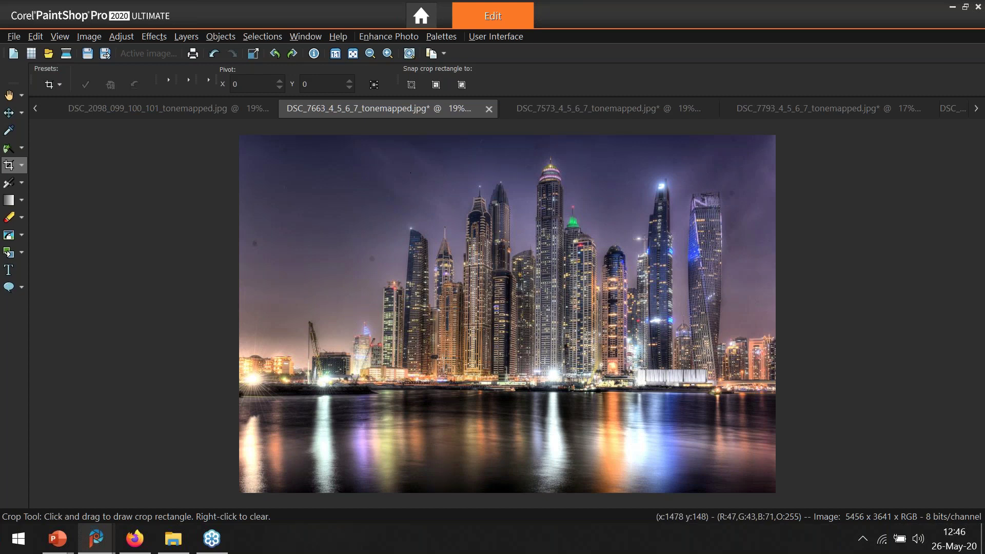
pyautogui.click(214, 53)
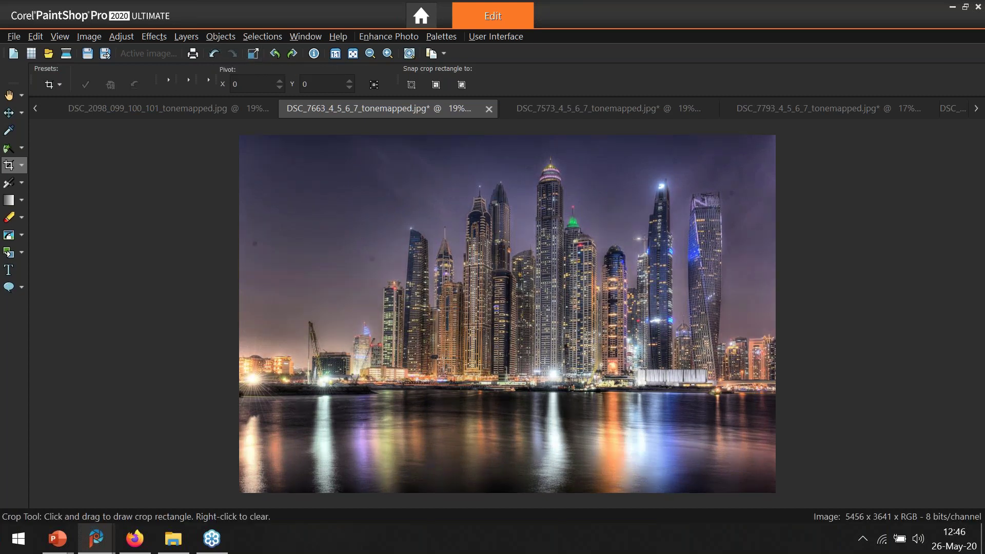
pyautogui.click(214, 53)
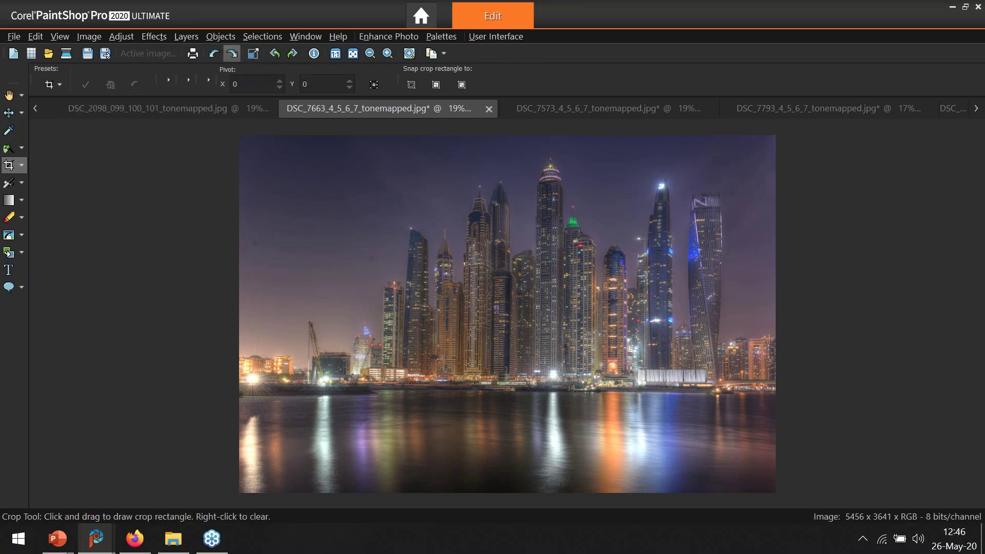
pyautogui.click(232, 53)
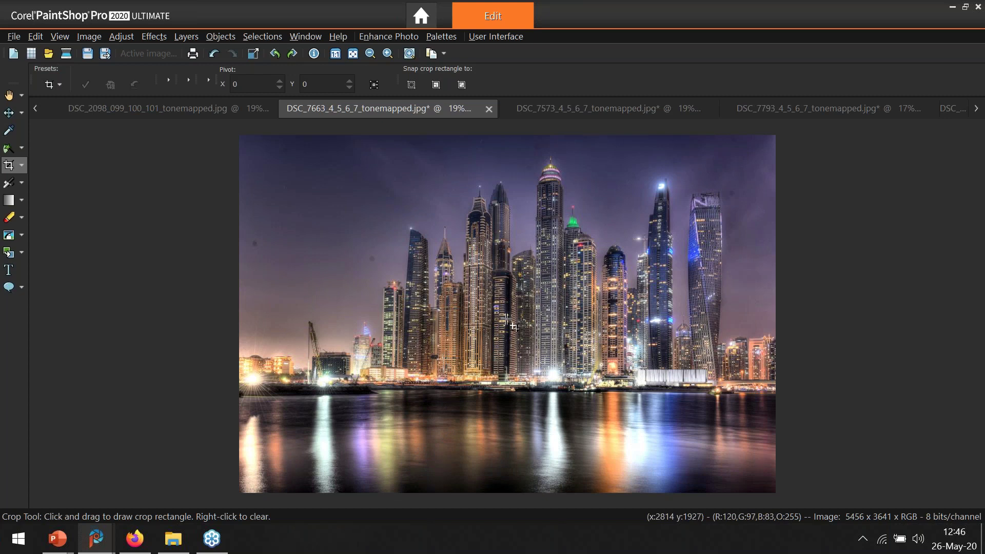
# Switch to the highway photo DSC_2098_099_100_101_tonemapped.jpg and set its brightness to -20 and contrast to 10, comparing the preview with the original before applying
pyautogui.click(114, 110)
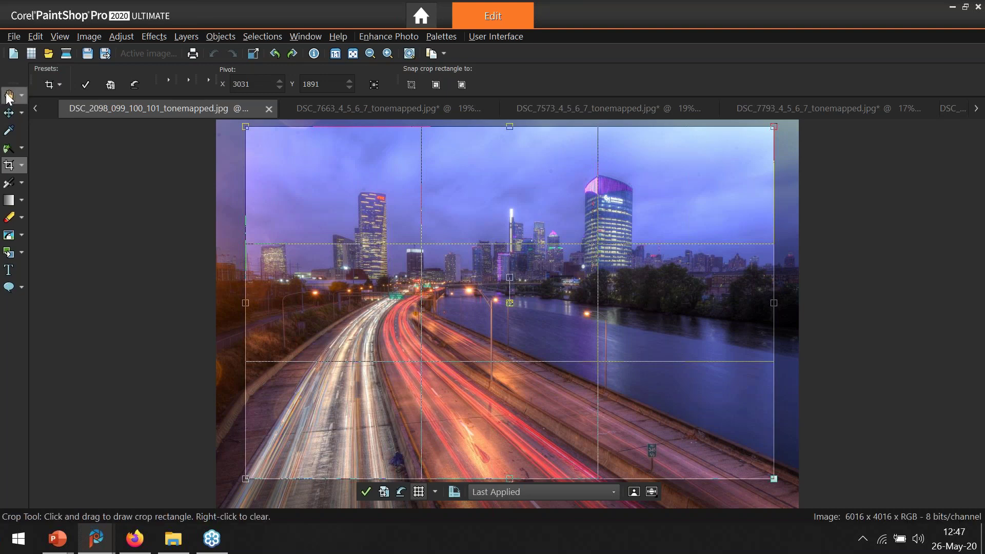
pyautogui.click(9, 96)
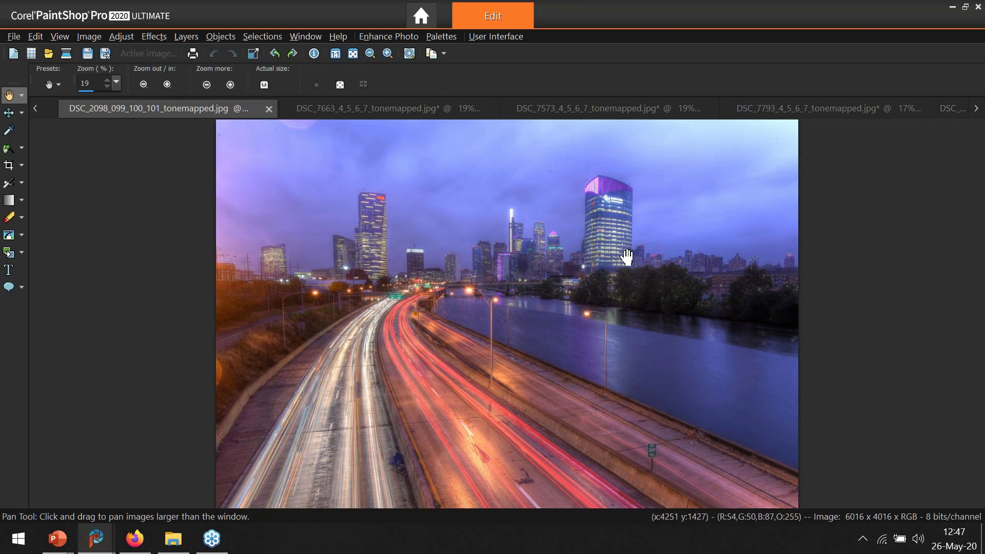
pyautogui.click(120, 40)
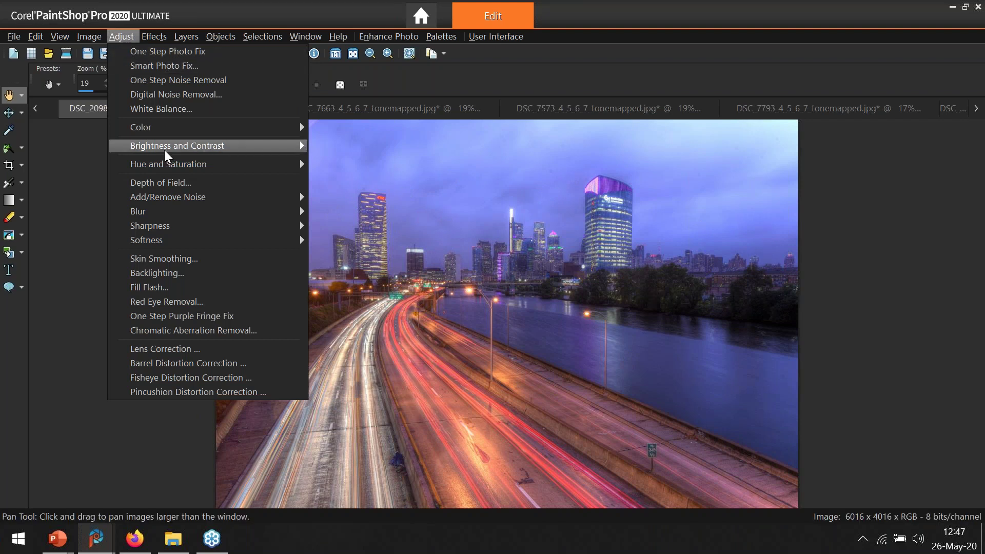
pyautogui.moveTo(164, 150)
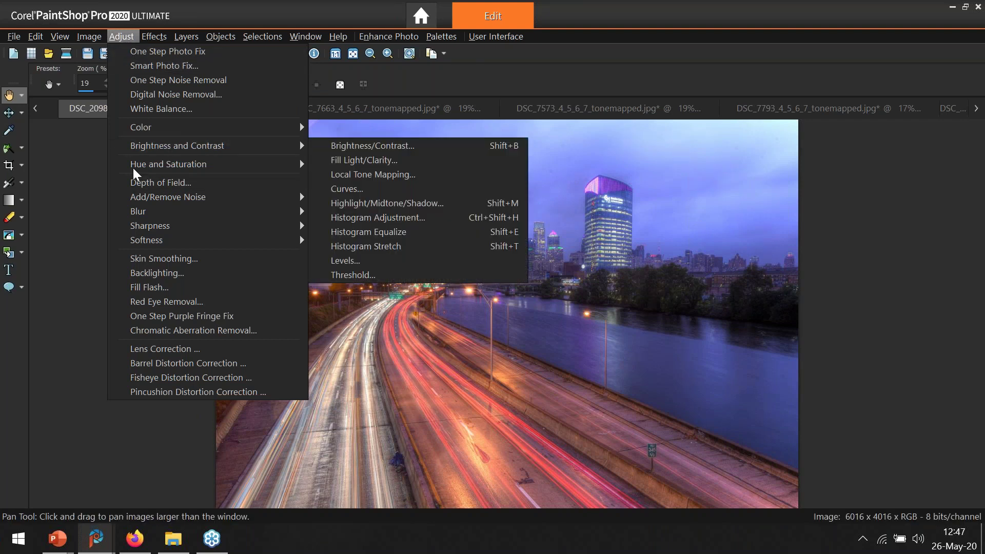
pyautogui.click(416, 150)
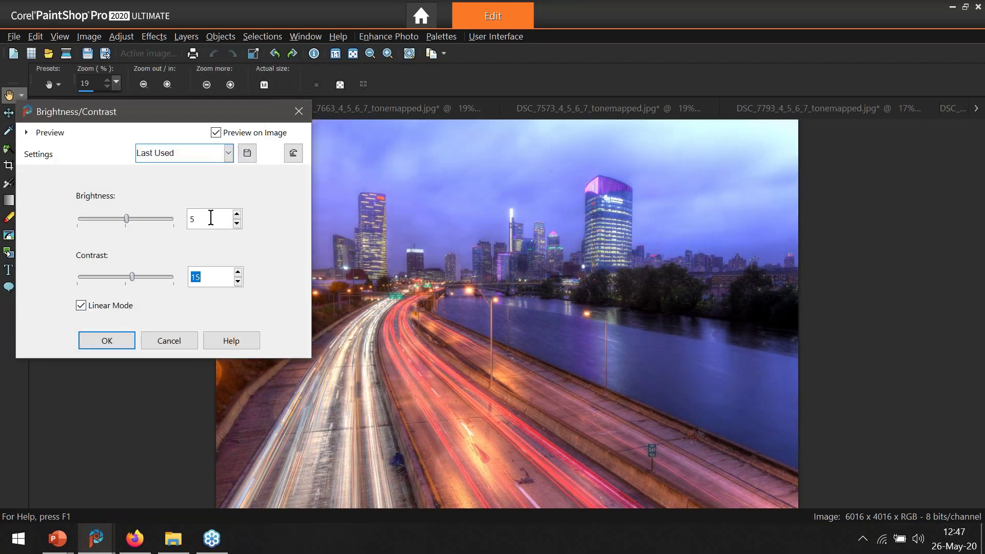
pyautogui.write('12')
pyautogui.scroll(-17, 215, 219)
pyautogui.scroll(-5, 215, 218)
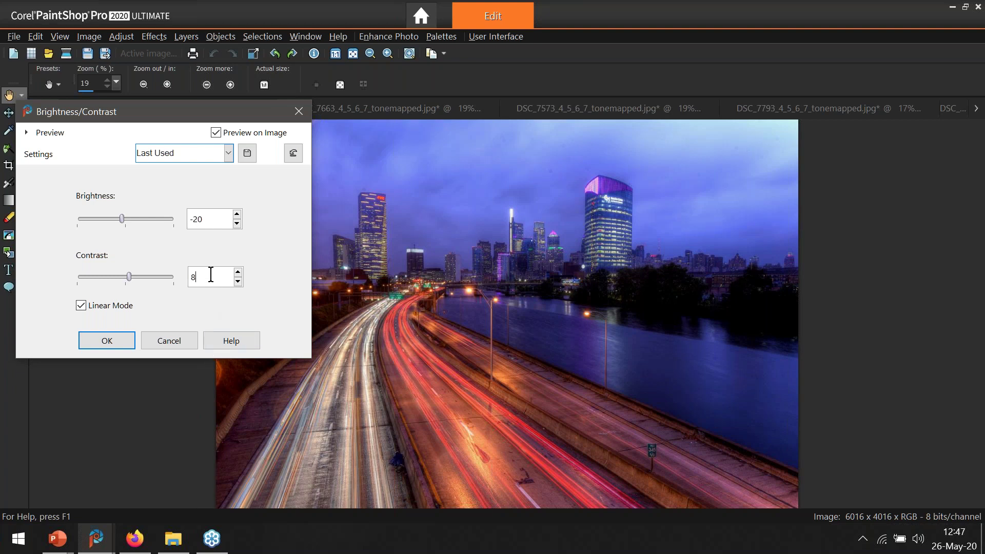
pyautogui.click(216, 133)
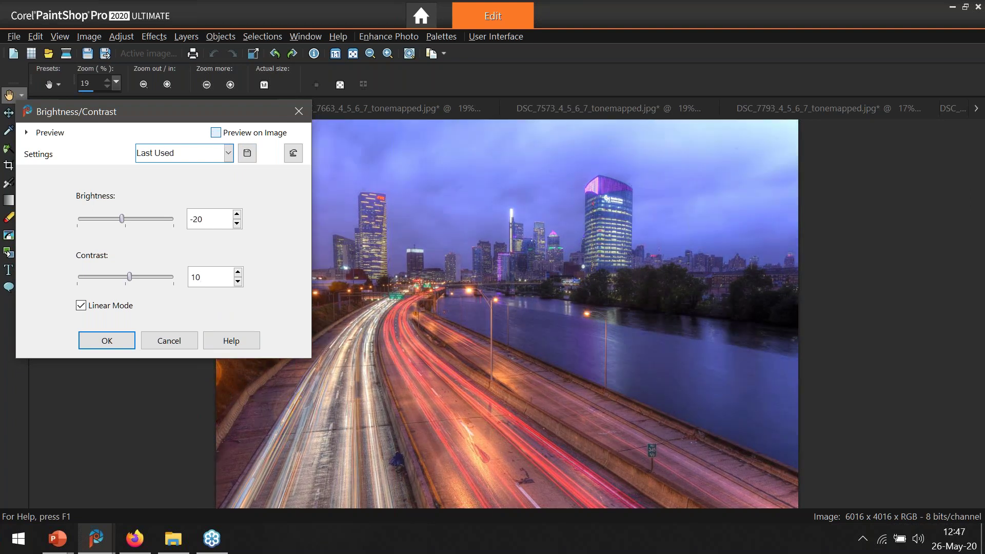
pyautogui.click(216, 133)
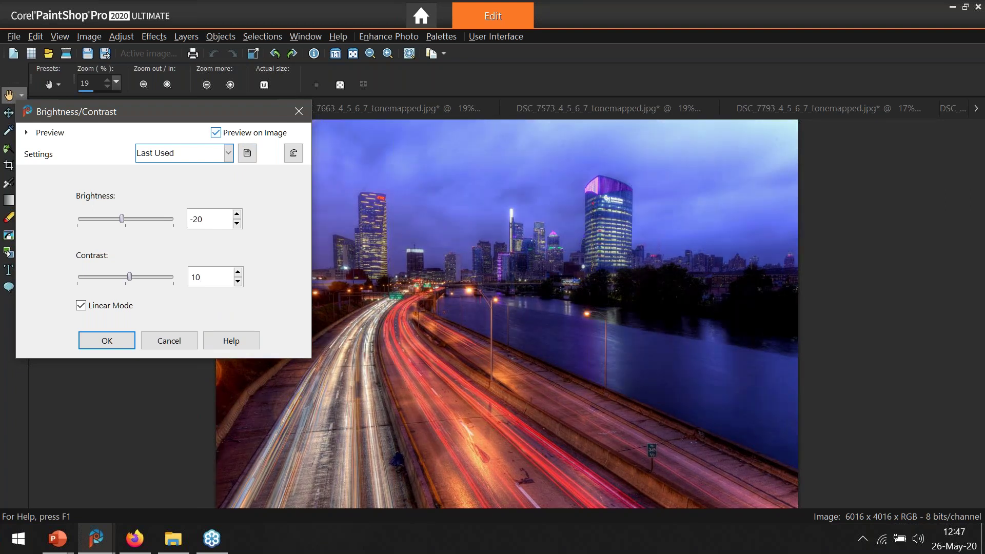
pyautogui.click(104, 342)
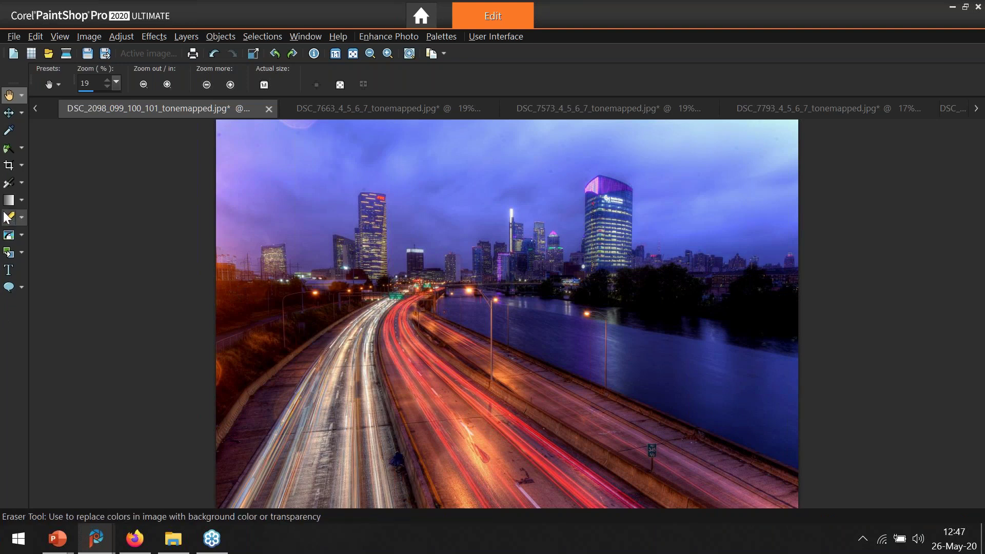
# Remove the dark marks on the road in the red light-trail lanes with the Clone Brush at size 200
pyautogui.click(21, 236)
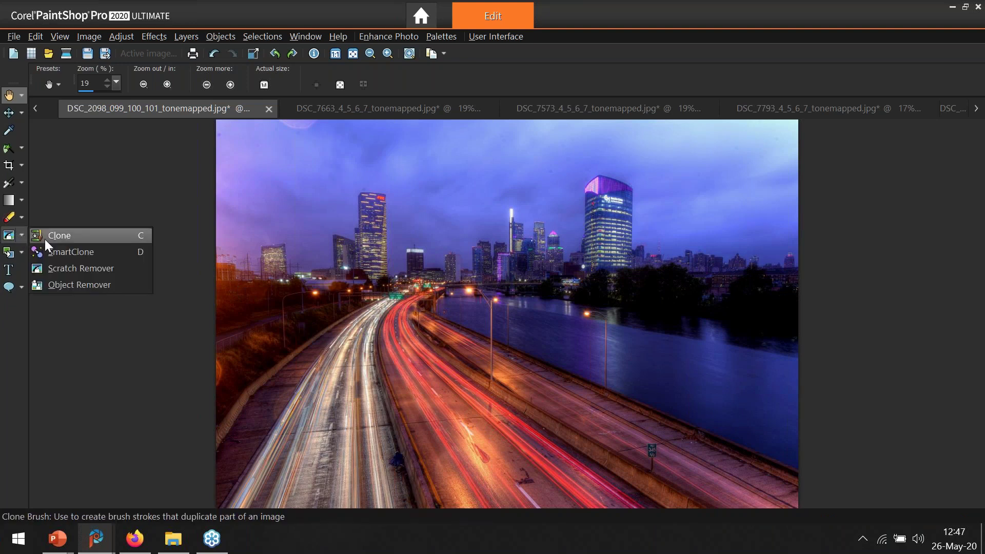
pyautogui.click(44, 239)
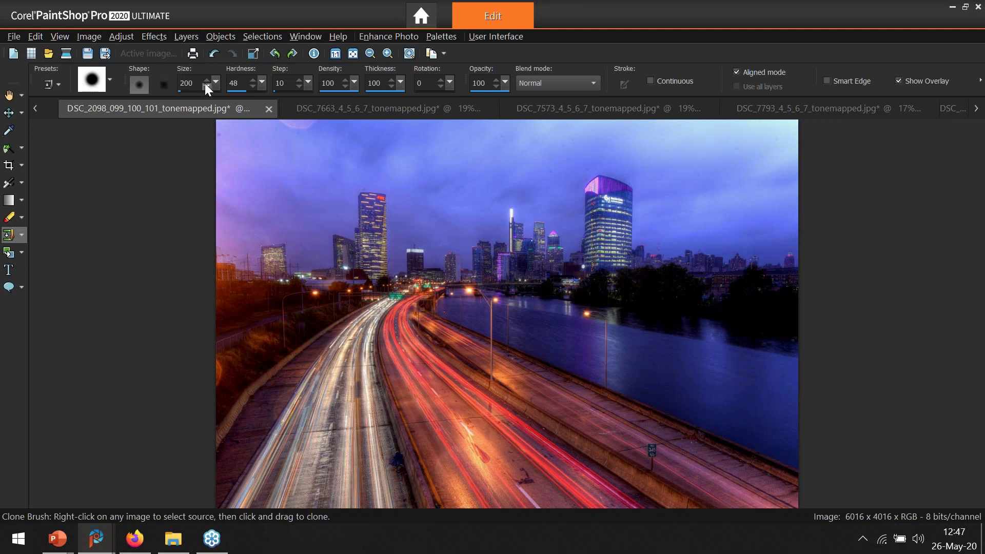
pyautogui.write('100')
pyautogui.write('2')
pyautogui.write('00')
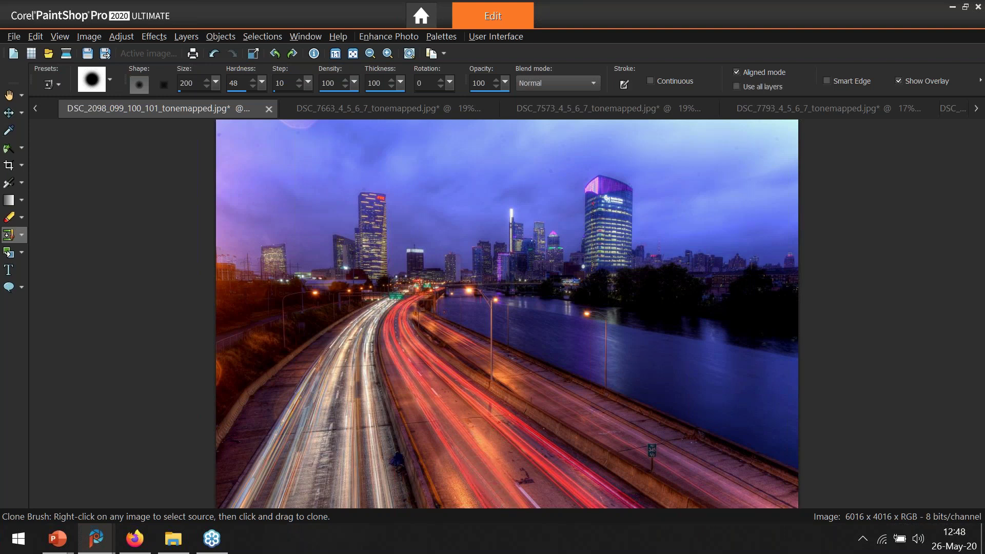
pyautogui.moveTo(491, 454)
pyautogui.mouseDown()
pyautogui.moveTo(533, 492)
pyautogui.moveTo(515, 444)
pyautogui.mouseUp()
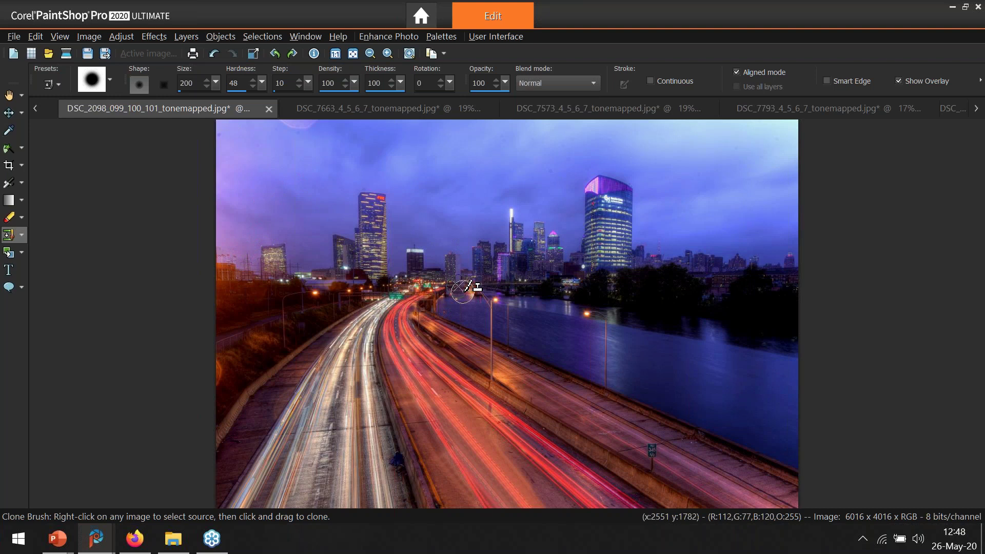
pyautogui.hotkey('alt', 'Tab')
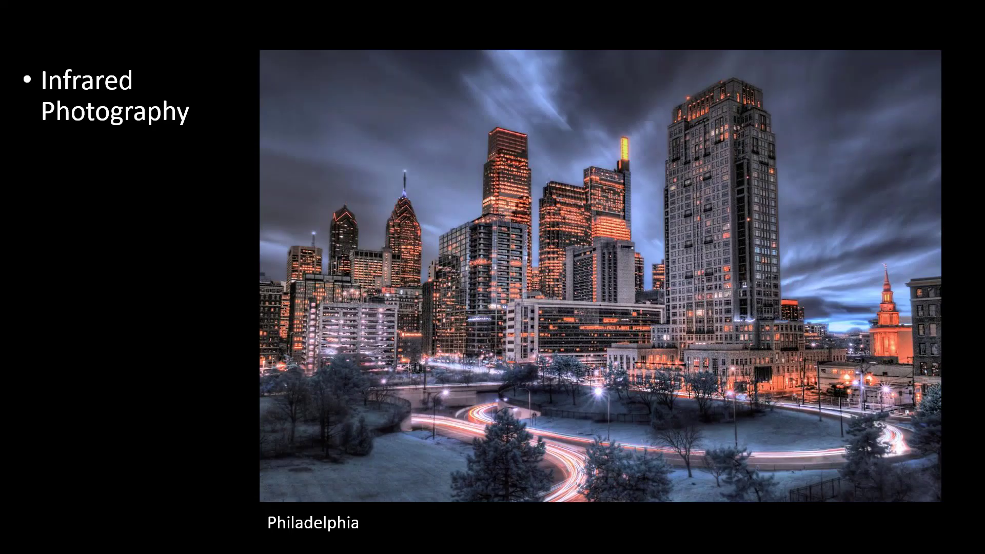
pyautogui.press('Right')
pyautogui.press('Right')
pyautogui.press('Right')
pyautogui.press('Right')
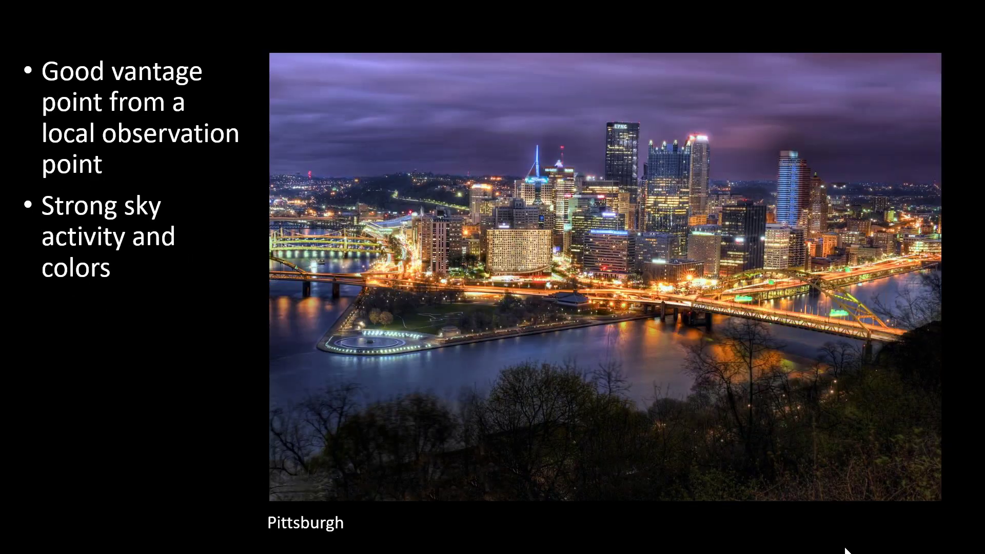
pyautogui.press('Right')
pyautogui.press('Right')
pyautogui.press('Right')
pyautogui.press('Right')
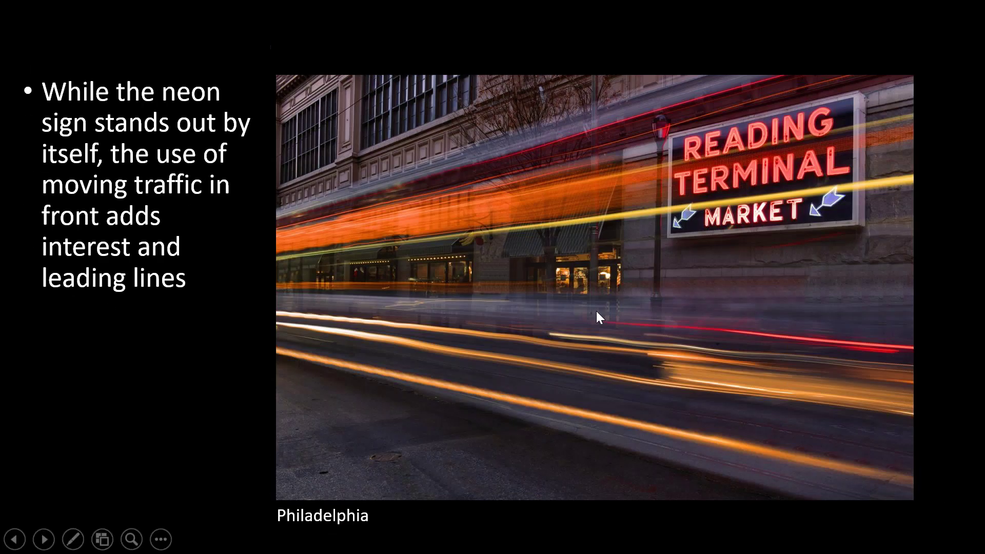
pyautogui.press('Right')
pyautogui.press('Right')
pyautogui.press('Right')
pyautogui.press('Right')
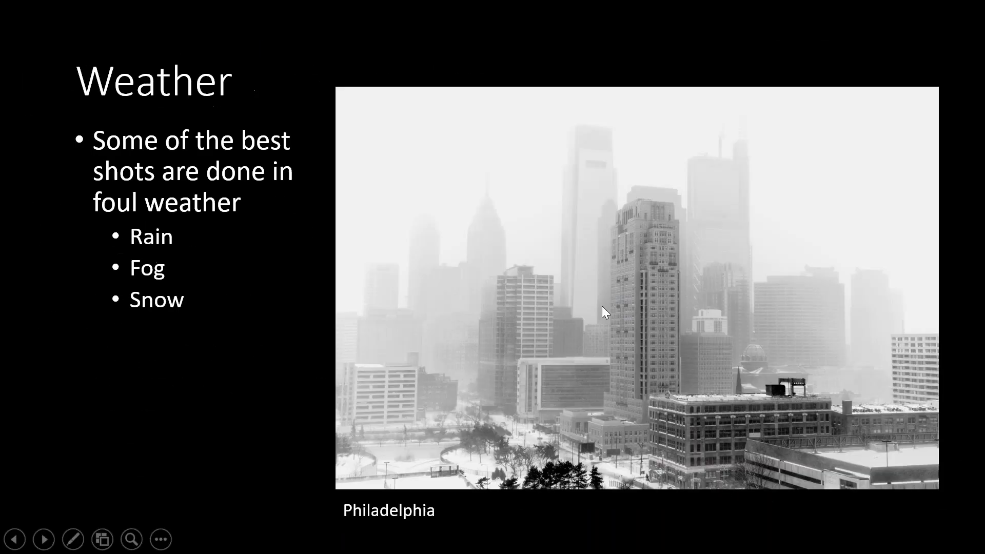
pyautogui.press('Right')
pyautogui.press('Left')
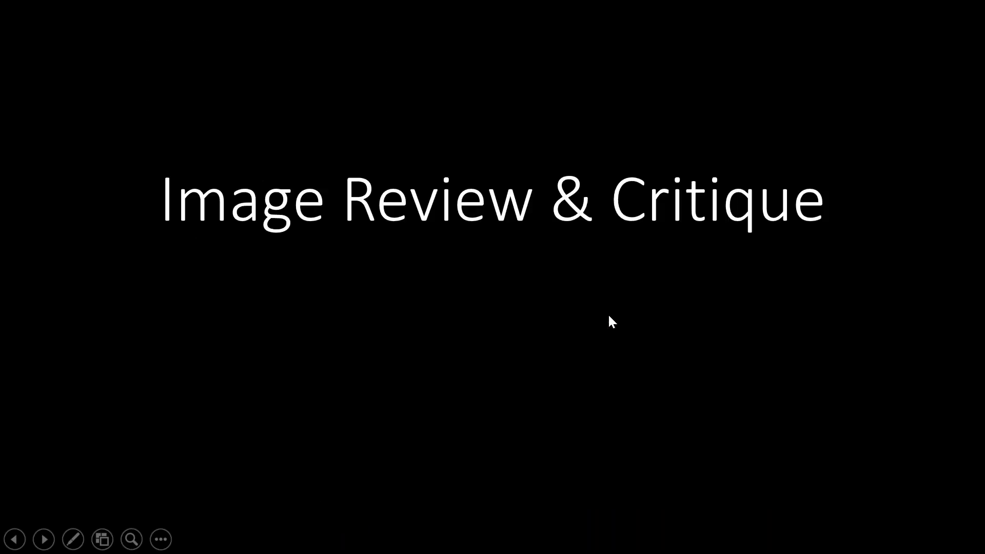
pyautogui.press('Left')
pyautogui.press('Left')
pyautogui.press('Left')
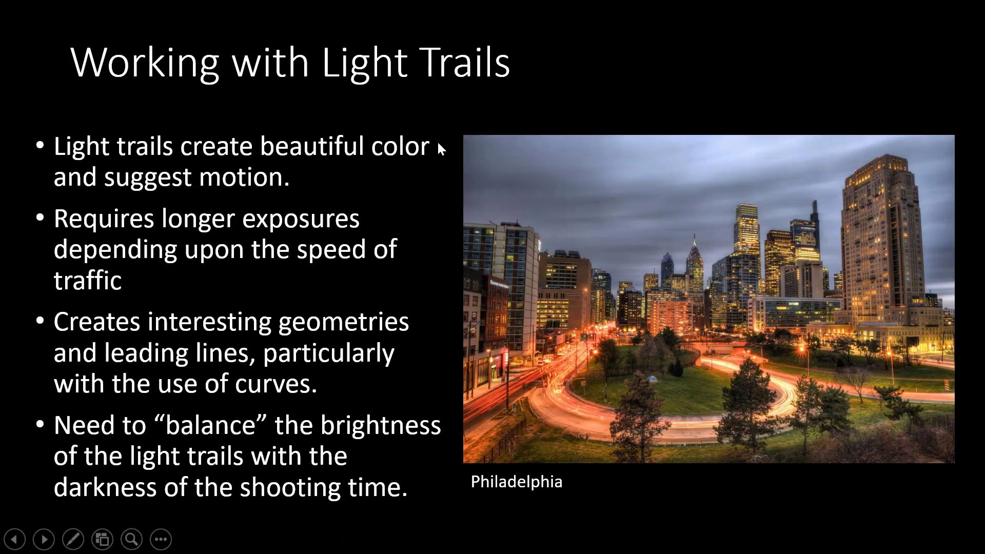
pyautogui.press('Left')
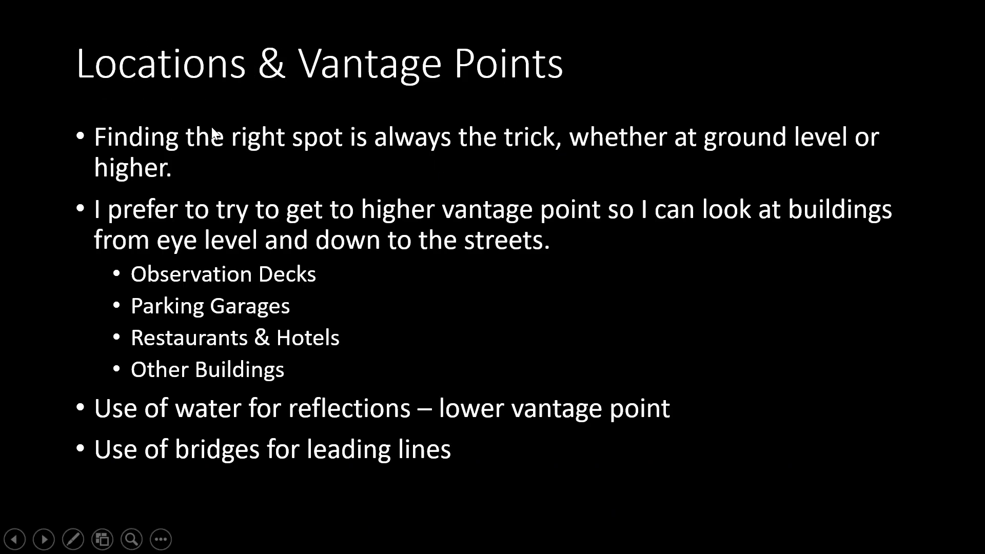
pyautogui.press('Left')
pyautogui.press('Left')
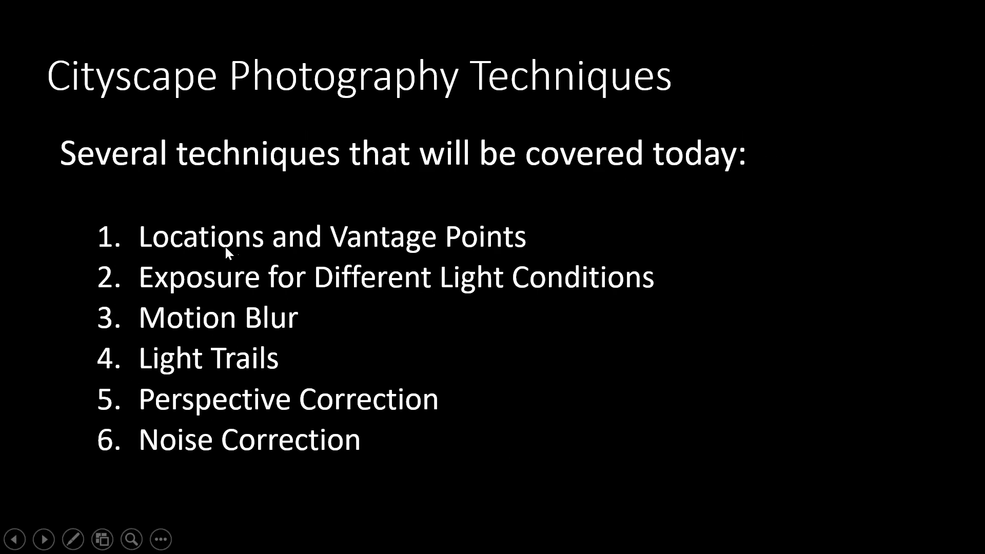